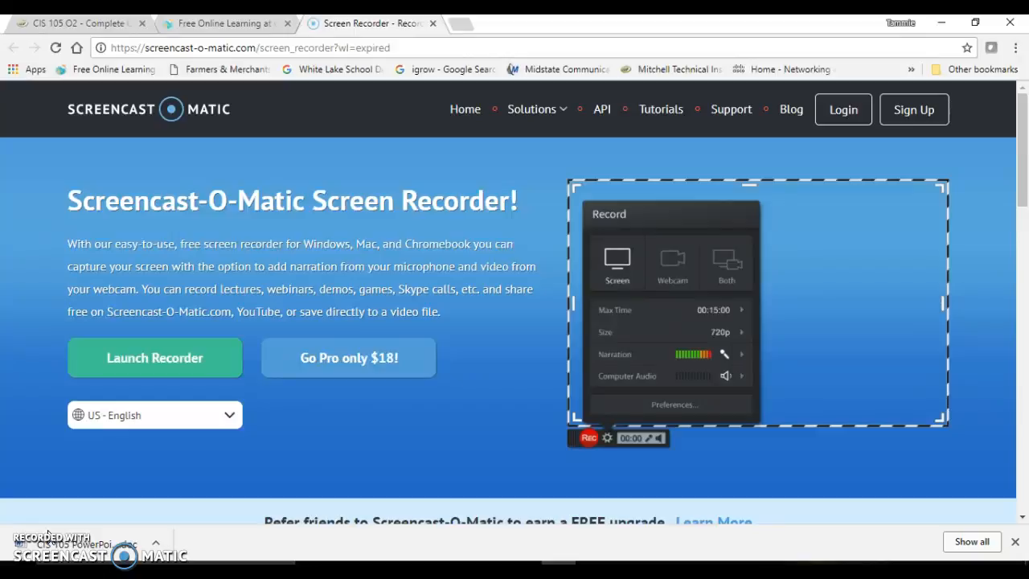
Step: On GCFLearnFree.org, go through Office 2016 to the Access 2016 tutorial and open its Introduction to Databases lesson
left_click(222, 26)
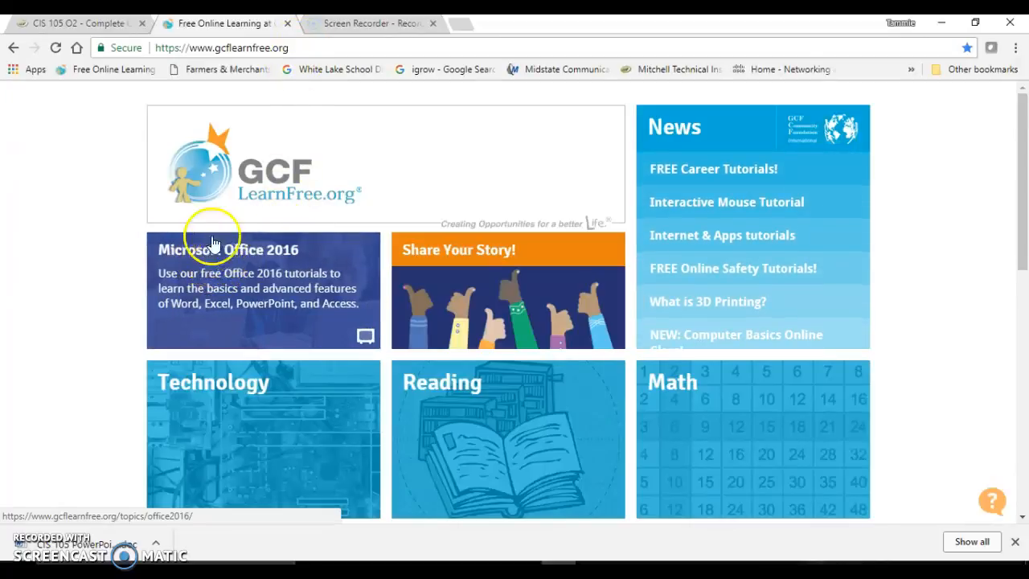
left_click(235, 260)
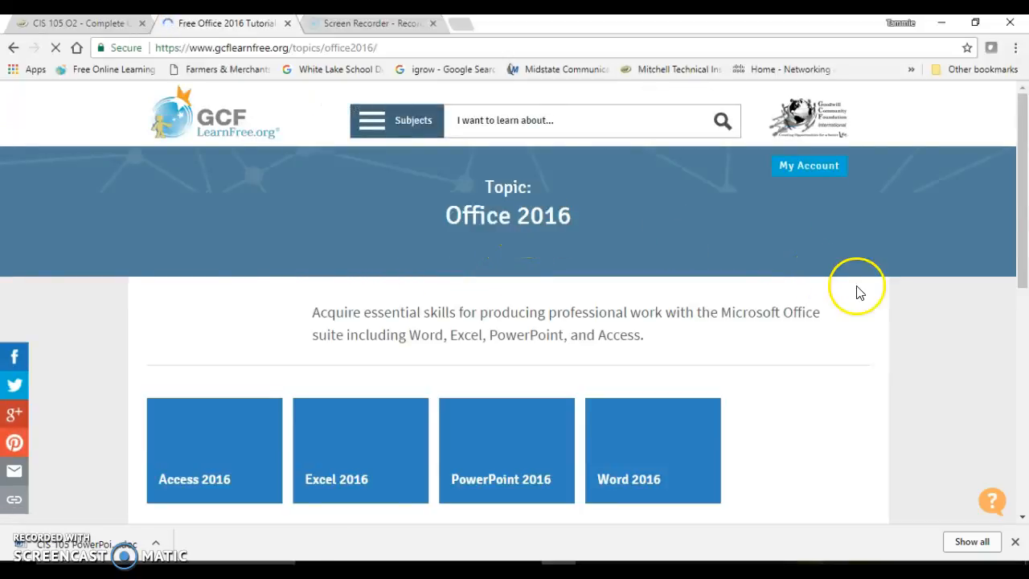
scroll(870, 298, "down", 3)
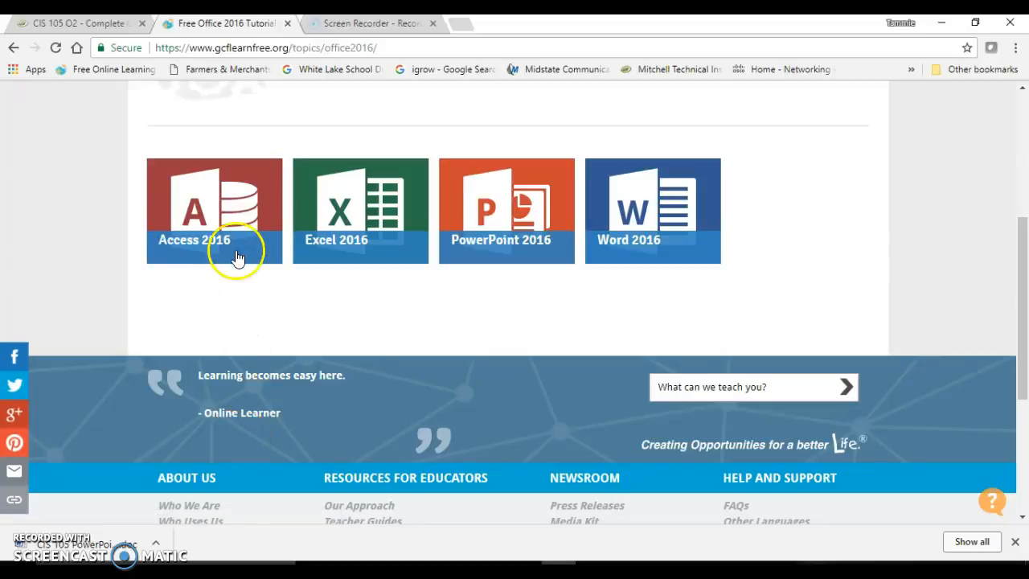
left_click(226, 204)
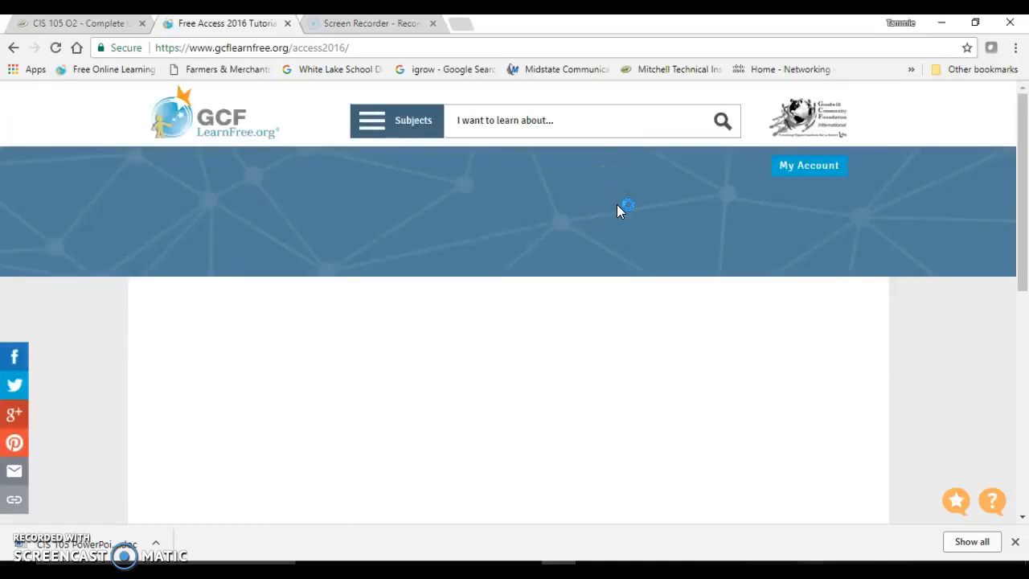
scroll(612, 282, "down", 5)
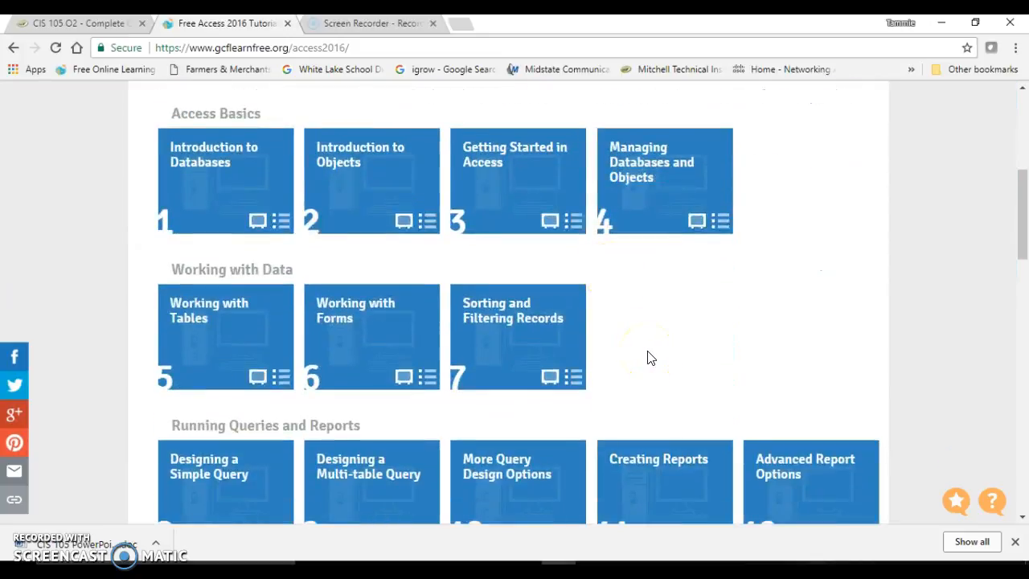
left_click(196, 165)
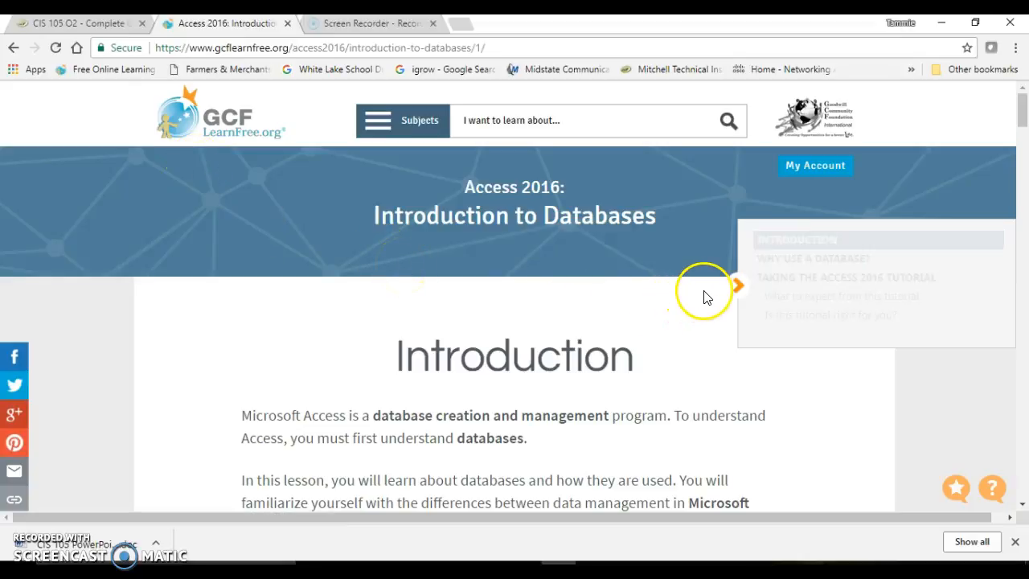
Step: Read the lesson's introduction and its "What is a database?" section, including the list and table examples
scroll(647, 342, "down", 3)
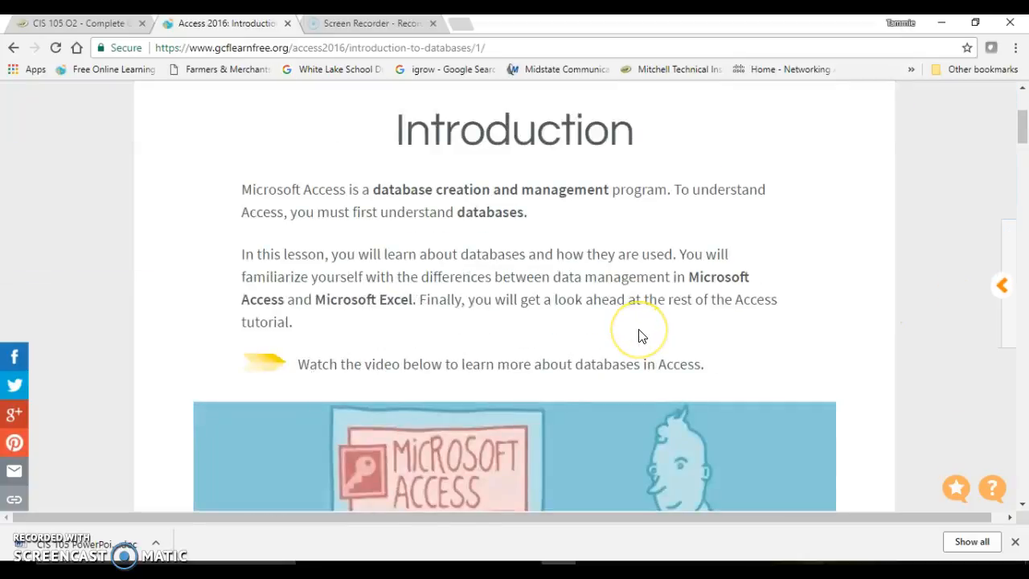
scroll(638, 336, "down", 3)
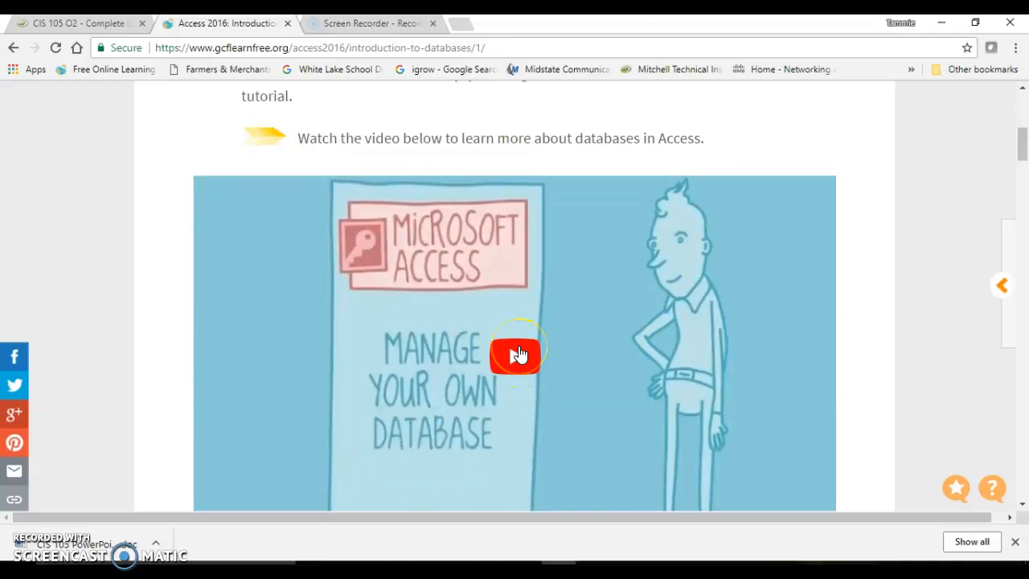
scroll(519, 354, "down", 6)
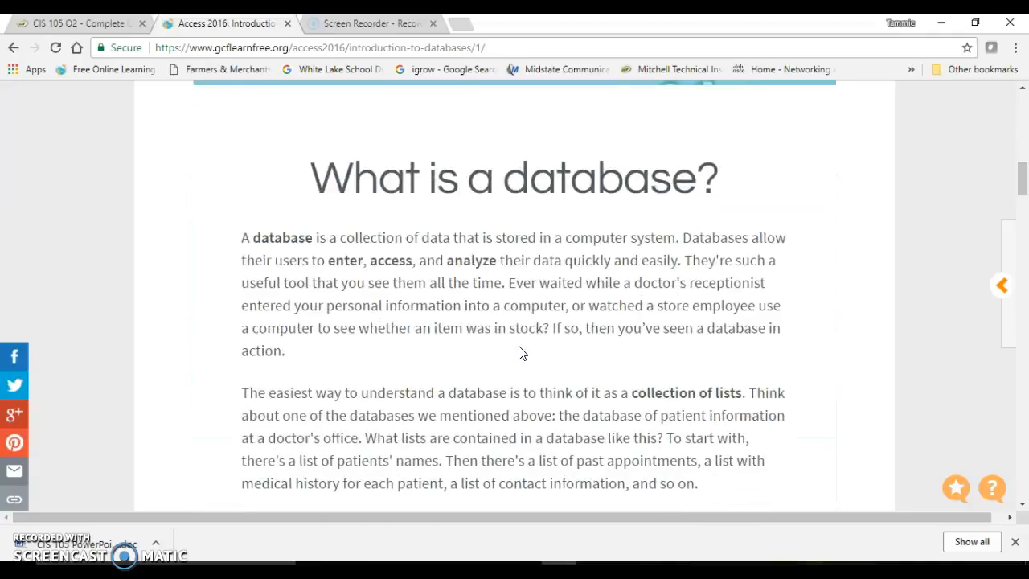
scroll(527, 329, "down", 2)
scroll(526, 330, "down", 4)
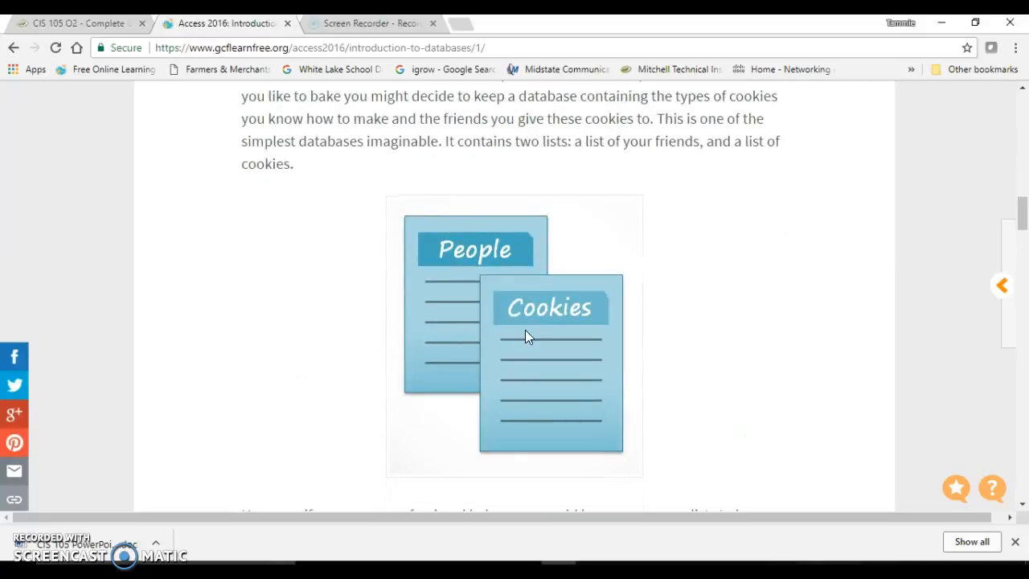
scroll(525, 330, "down", 2)
scroll(528, 336, "up", 2)
scroll(585, 356, "down", 5)
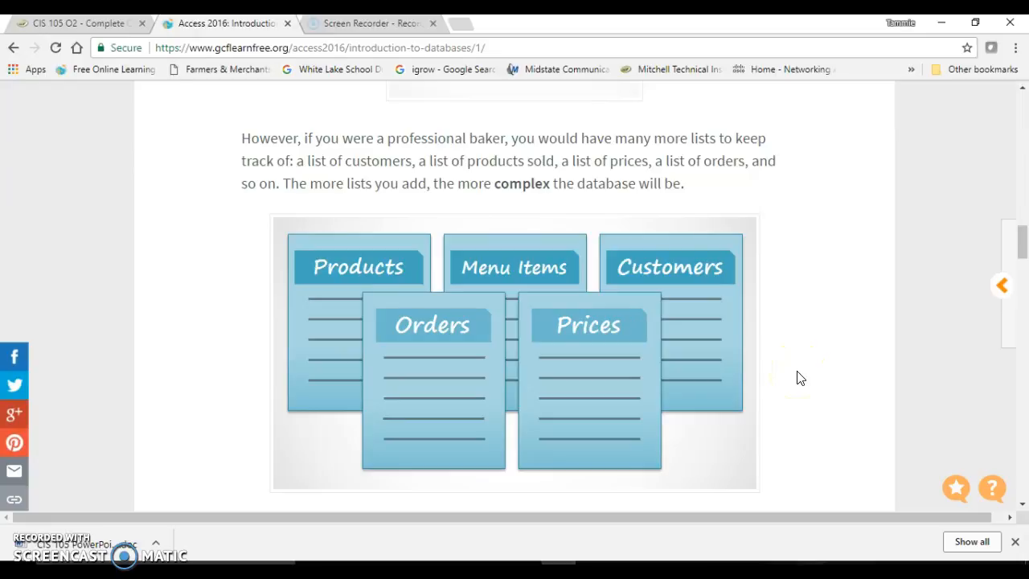
scroll(758, 391, "down", 6)
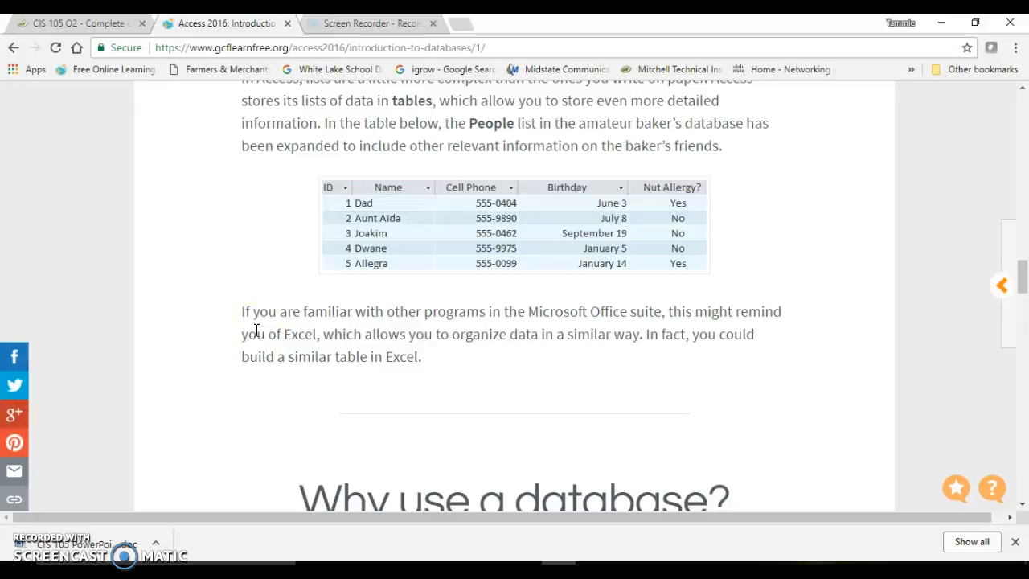
Step: Examine the "Why use a database?" section on relational databases and skim the rest of the lesson
scroll(256, 331, "down", 5)
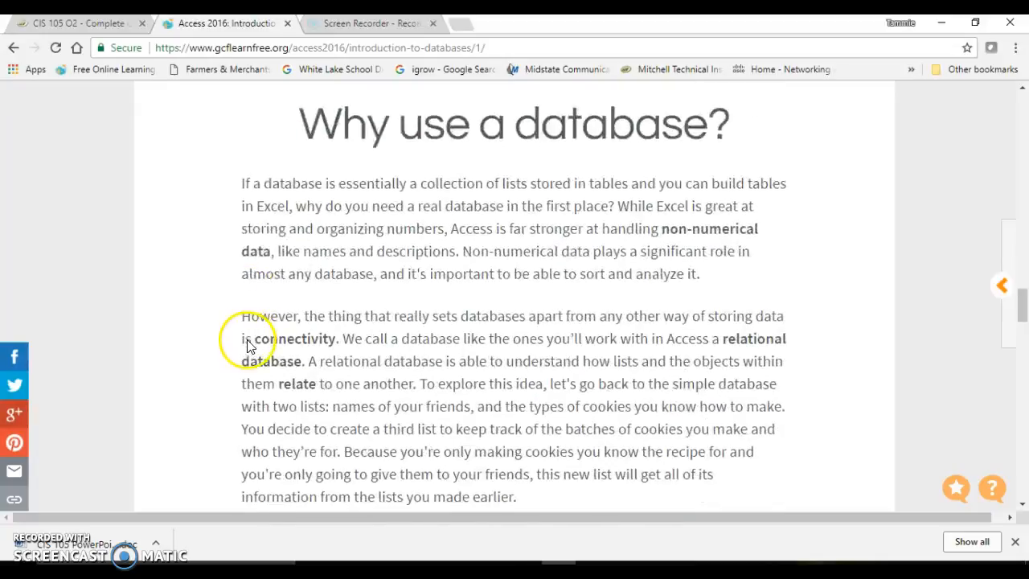
scroll(370, 332, "down", 1)
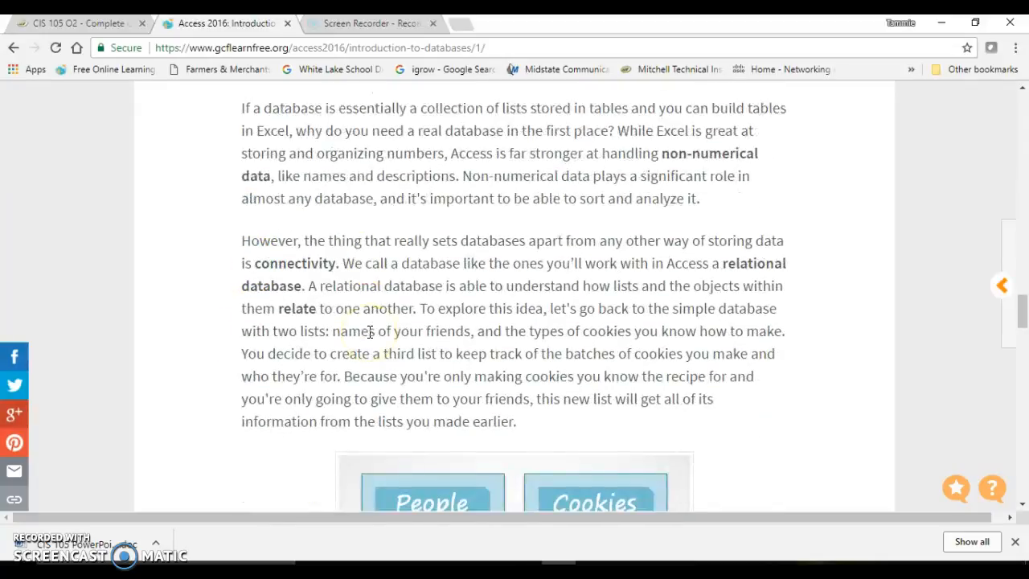
scroll(370, 332, "down", 2)
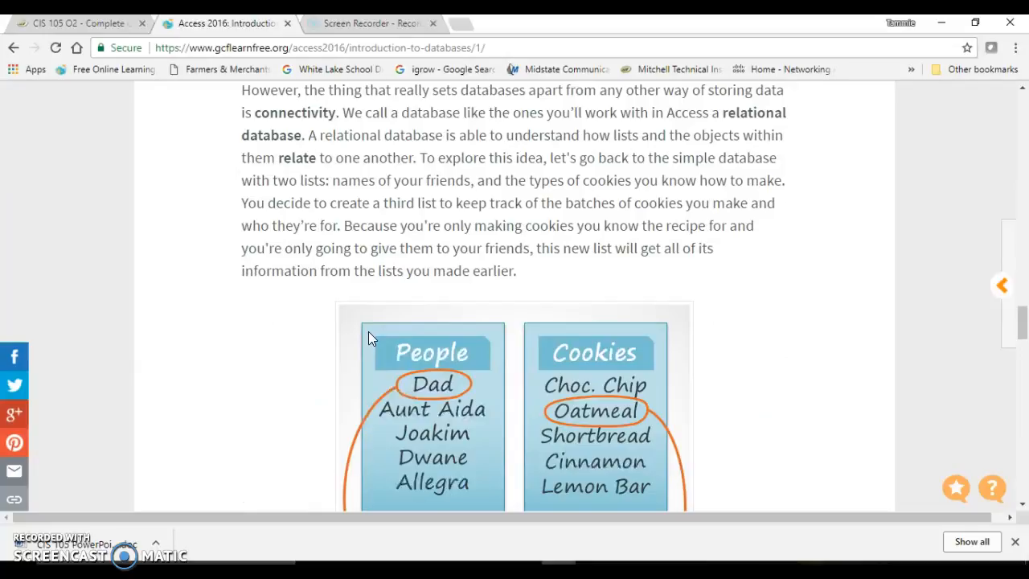
scroll(368, 332, "down", 2)
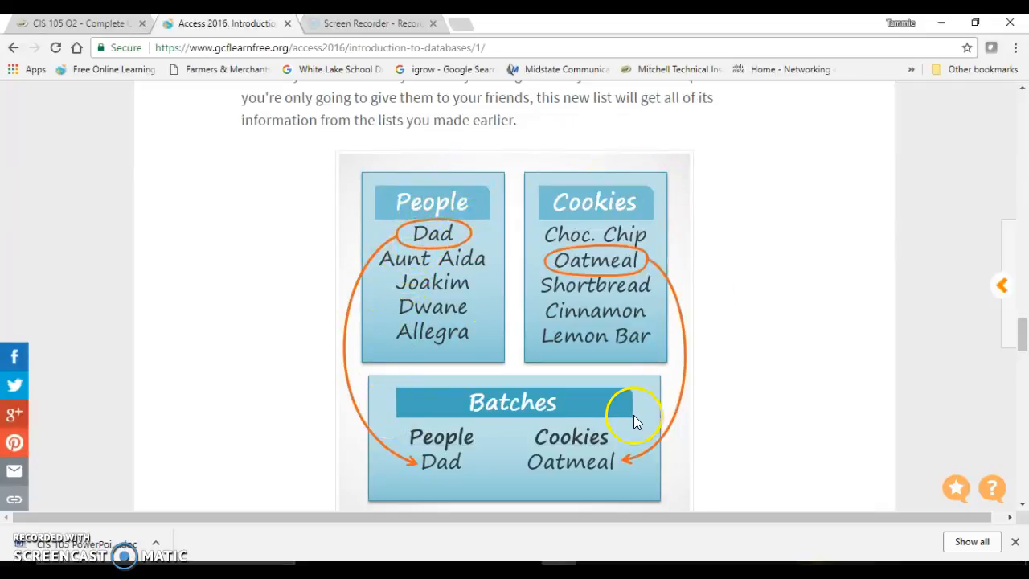
scroll(632, 422, "down", 5)
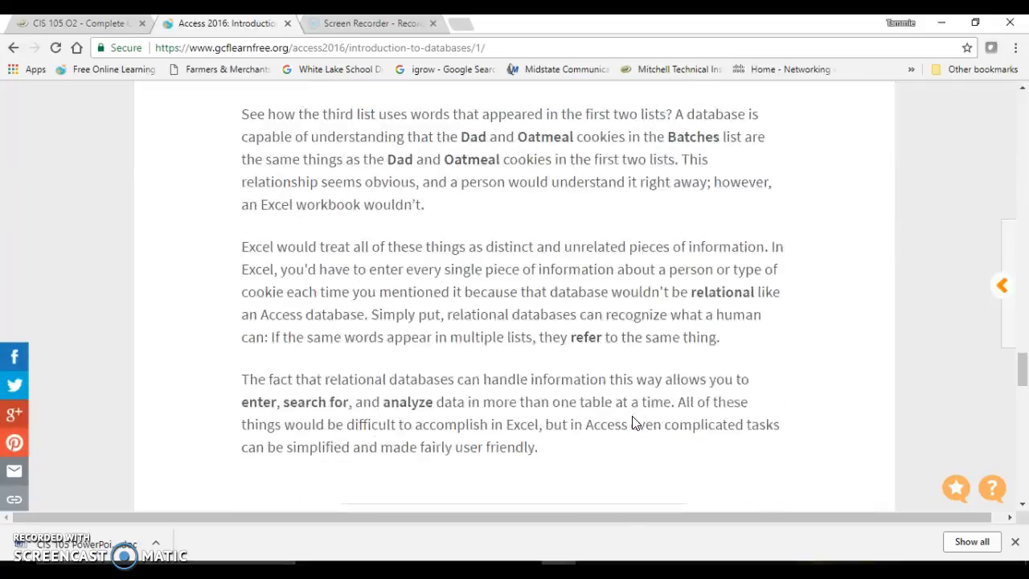
scroll(632, 421, "down", 10)
scroll(632, 422, "down", 10)
scroll(632, 419, "up", 20)
scroll(632, 418, "up", 15)
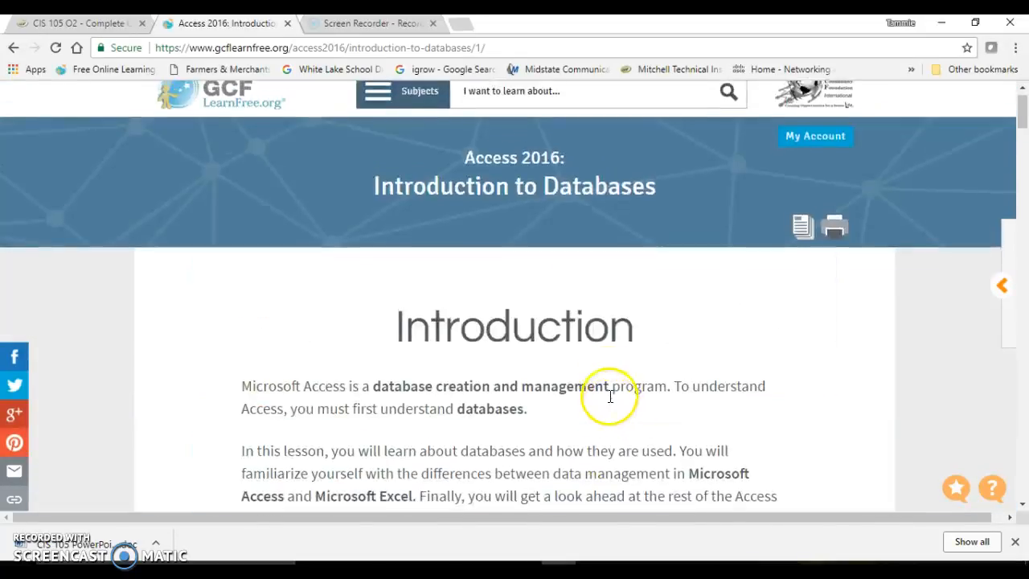
Step: Return to the Access 2016 tutorial overview and open the Introduction to Objects lesson
left_click(12, 48)
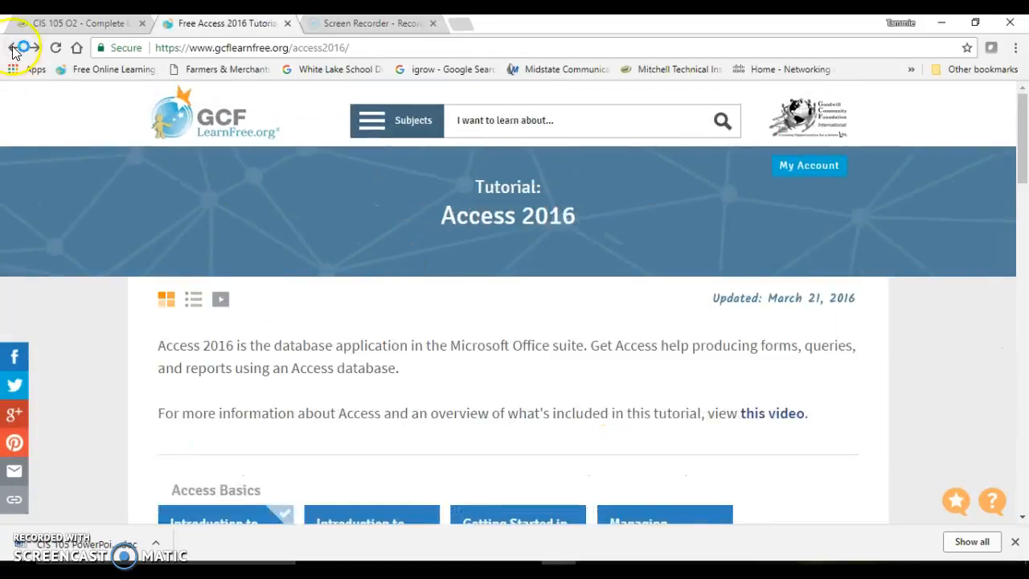
scroll(345, 325, "down", 4)
left_click(369, 256)
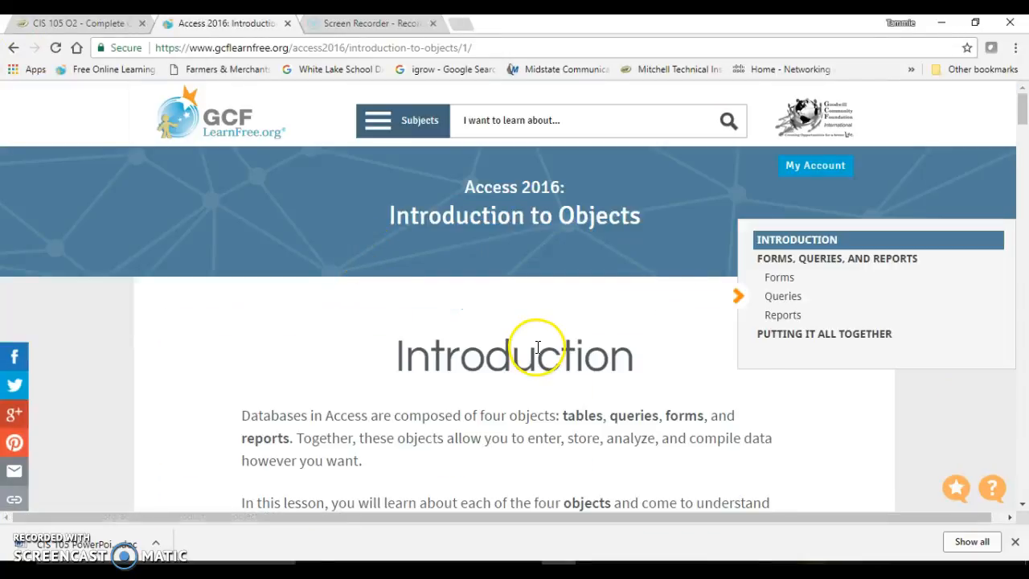
Step: Examine the Introduction to Objects lesson's video and its Tables section on fields and records
scroll(535, 345, "down", 4)
scroll(539, 354, "down", 3)
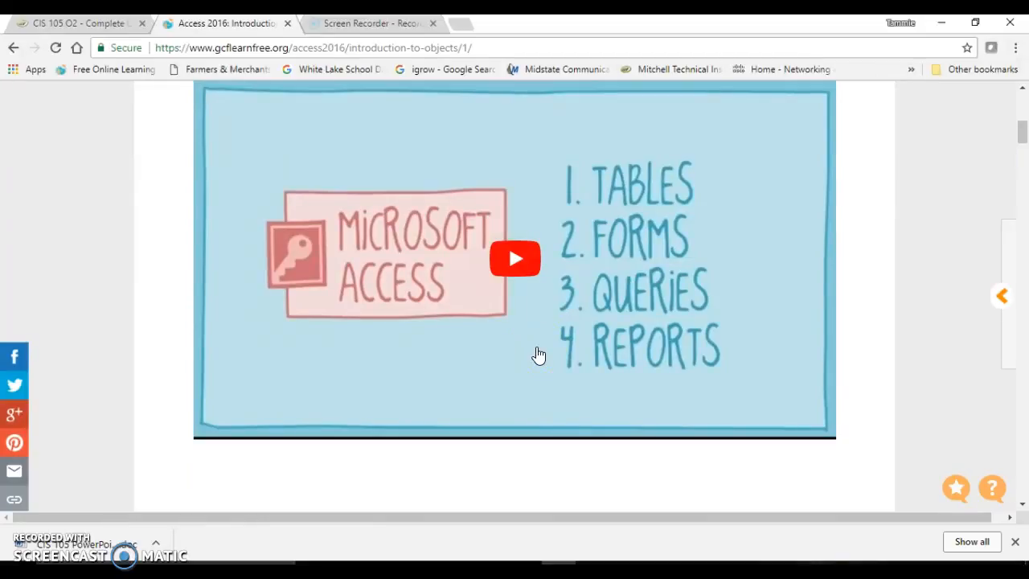
scroll(667, 212, "down", 8)
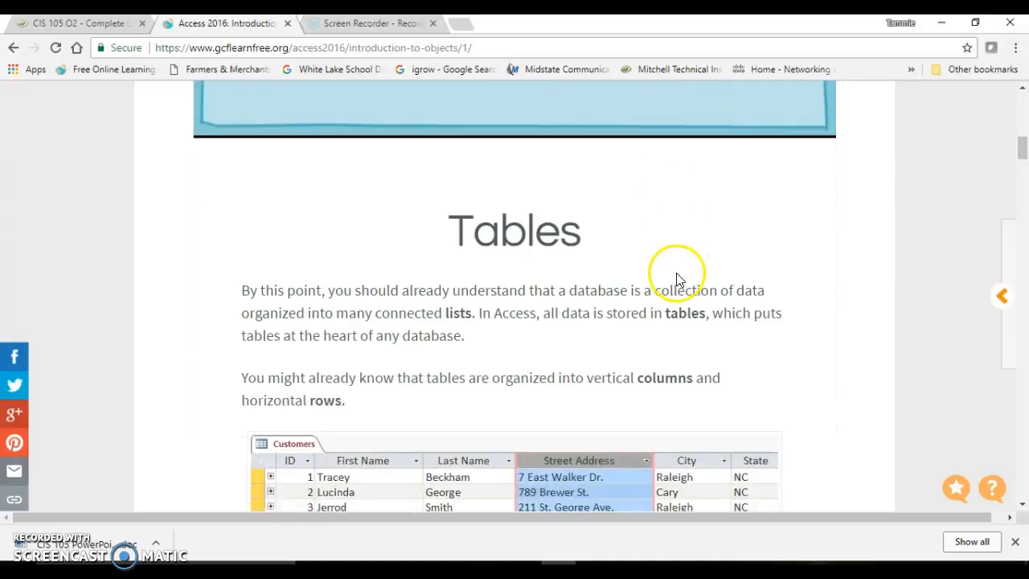
scroll(747, 299, "up", 1)
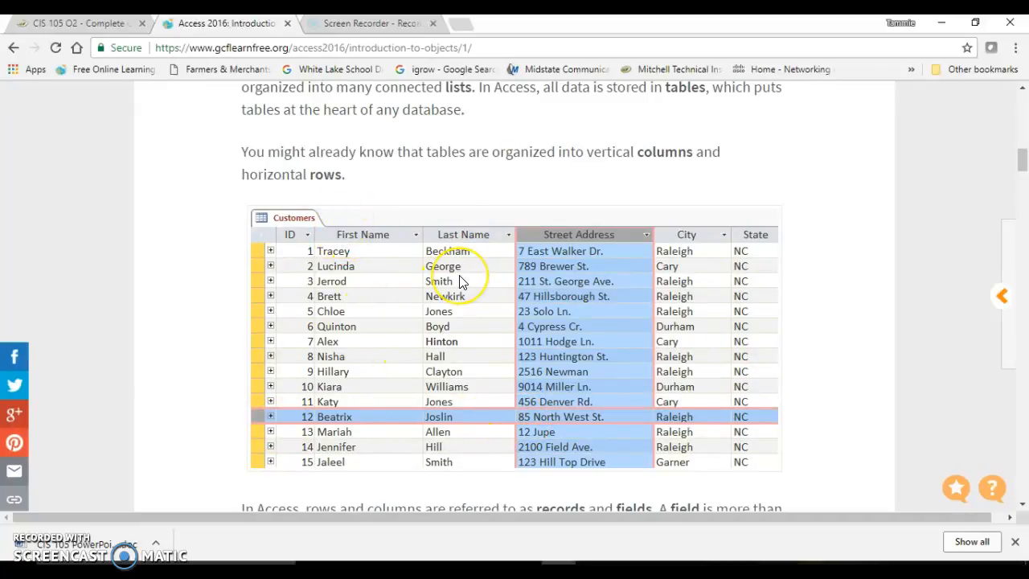
scroll(461, 281, "down", 4)
scroll(459, 280, "down", 2)
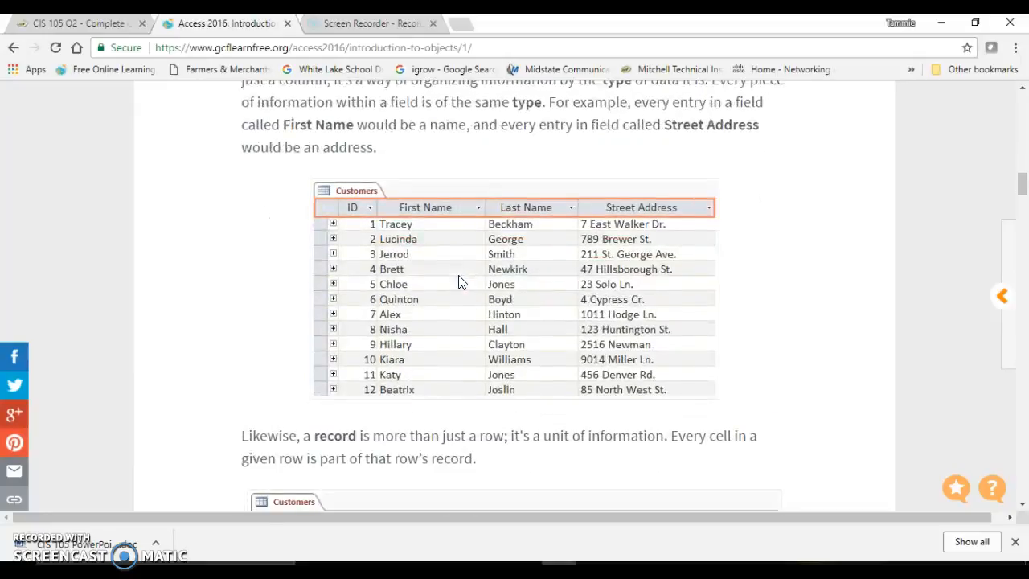
scroll(459, 282, "up", 1)
scroll(460, 281, "down", 7)
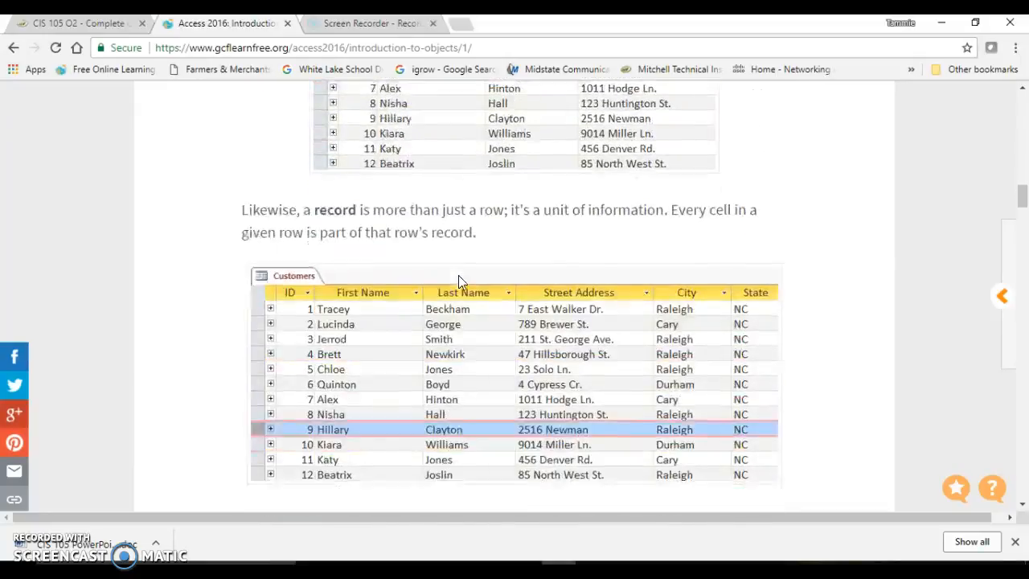
scroll(459, 276, "down", 5)
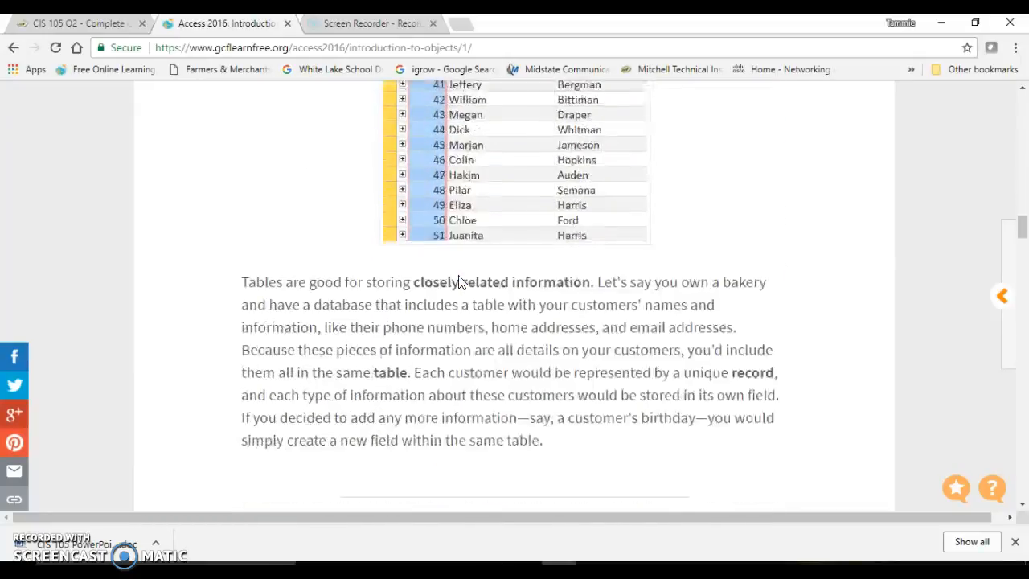
scroll(457, 276, "down", 3)
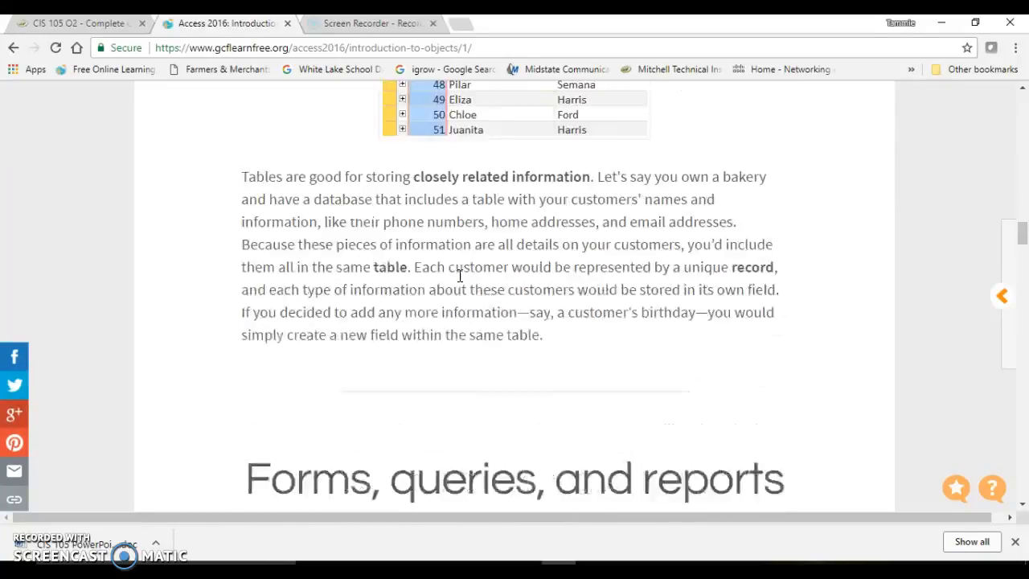
scroll(457, 275, "up", 10)
Step: Go back to the Access 2016 lesson list and open the Getting Started in Access lesson
left_click(14, 48)
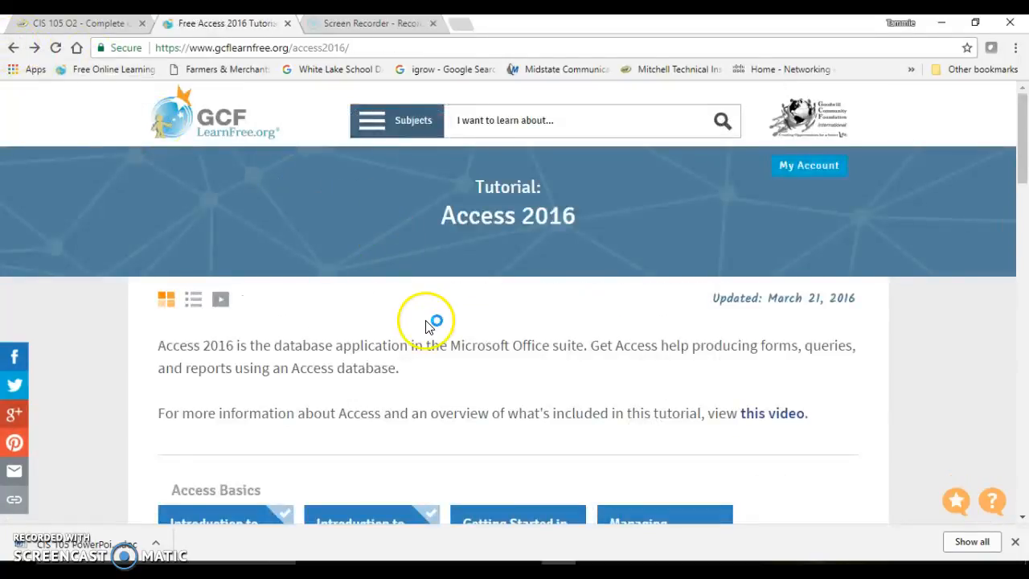
scroll(457, 350, "down", 2)
left_click(496, 390)
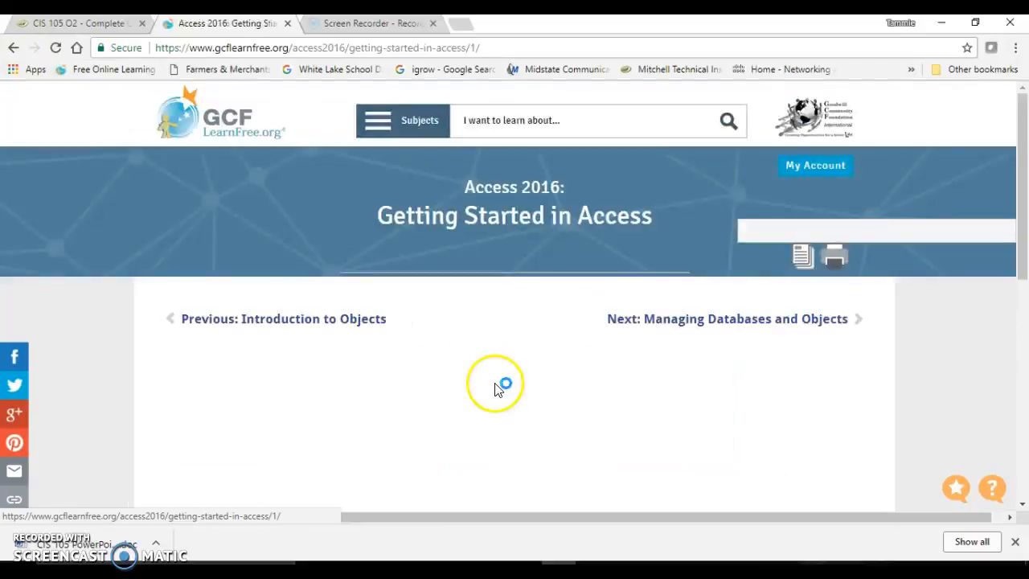
Step: Look through the Getting Started in Access lesson, from its video through the Ribbon to the Quick Access Toolbar section
scroll(522, 391, "down", 3)
left_click(734, 391)
scroll(675, 372, "down", 5)
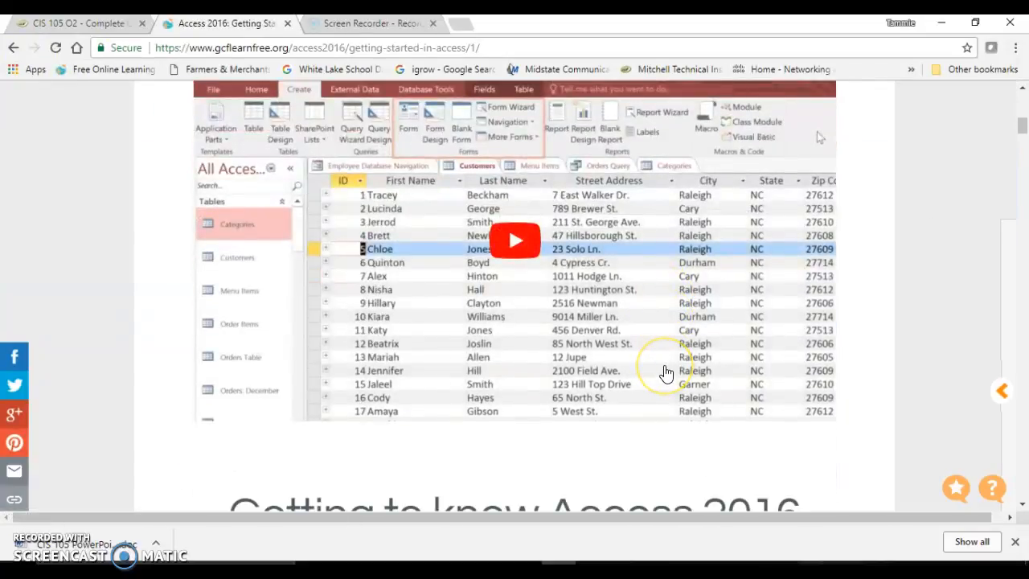
scroll(666, 372, "down", 5)
scroll(665, 366, "down", 10)
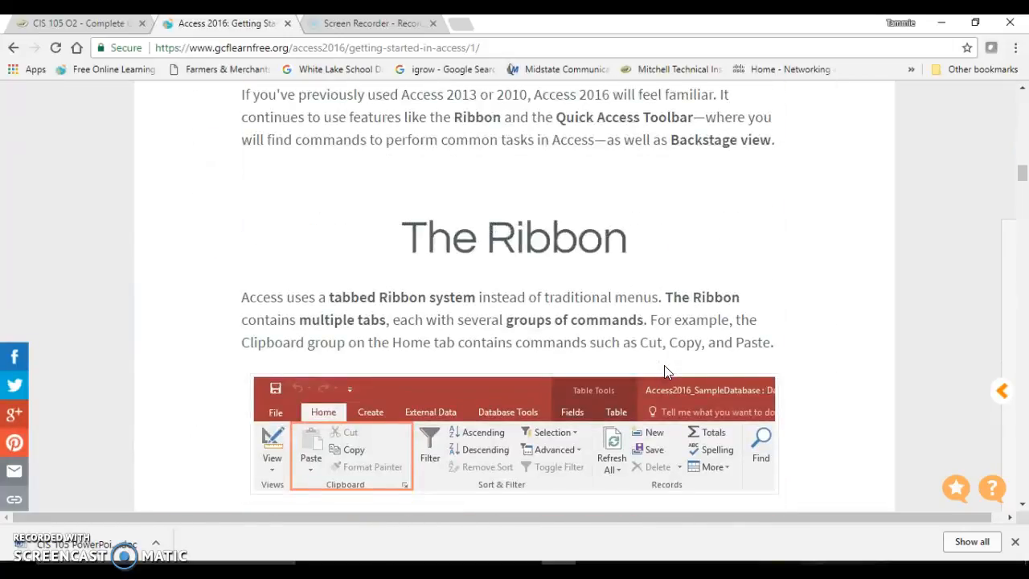
scroll(664, 371, "down", 3)
scroll(665, 371, "down", 13)
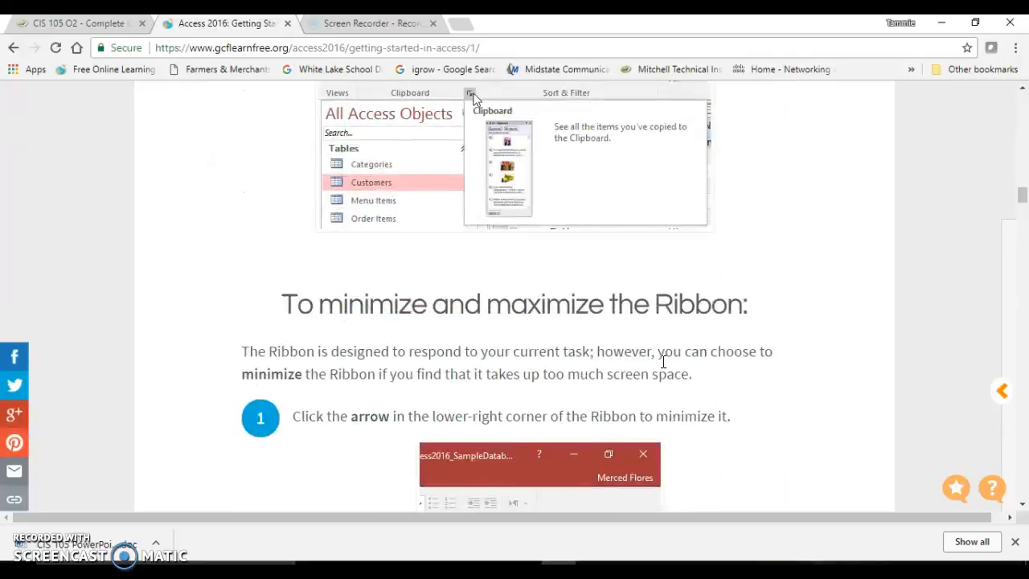
scroll(652, 360, "down", 12)
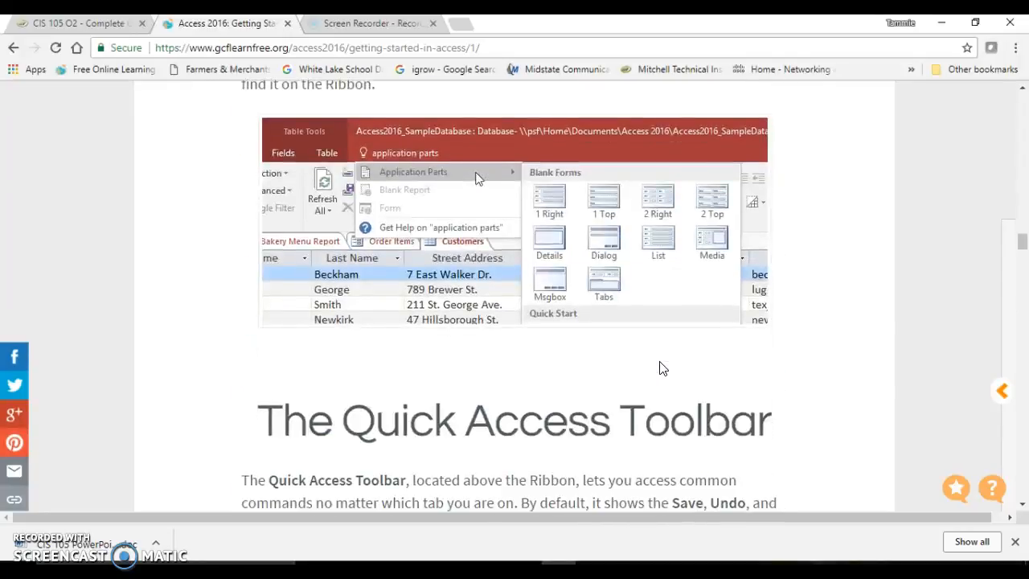
Step: Return from the Getting Started in Access lesson to the Access 2016 tutorial overview
left_click(14, 50)
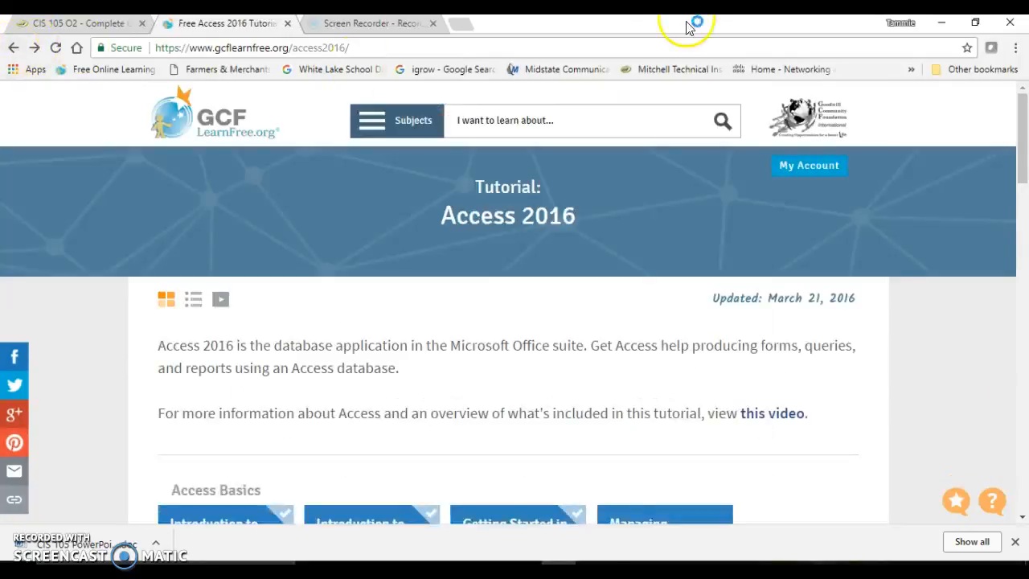
left_click(523, 372)
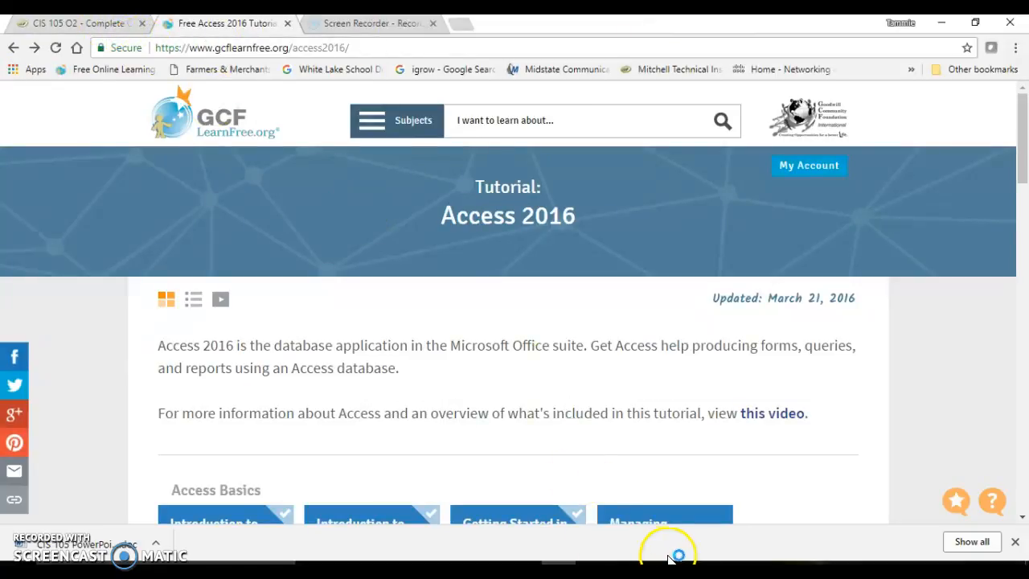
Step: Switch to the course's coursework page, open the Access Chapter 1 Projects assignment and find its attached project document and 1-Griffin.accdb
left_click(78, 23)
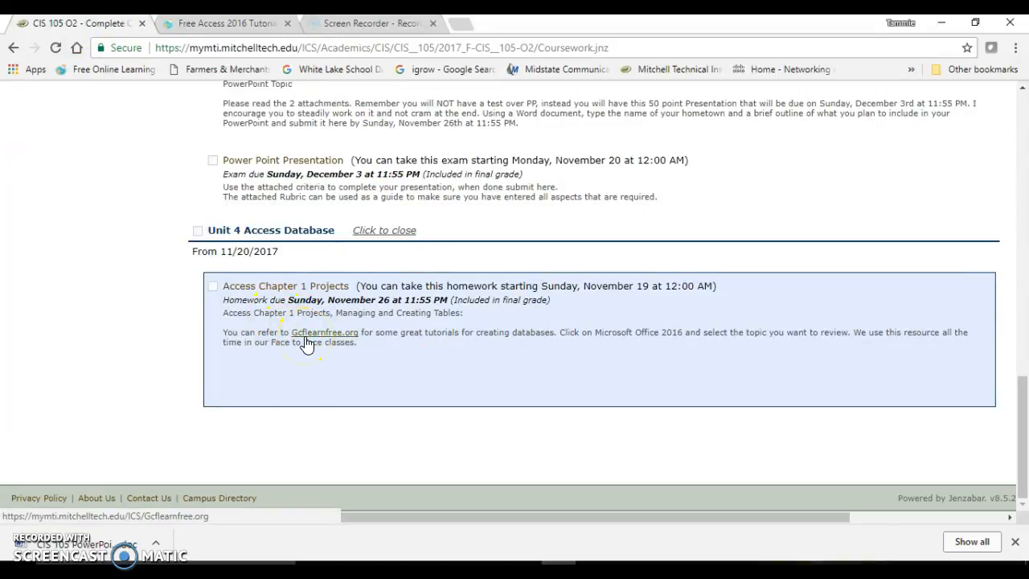
left_click(305, 292)
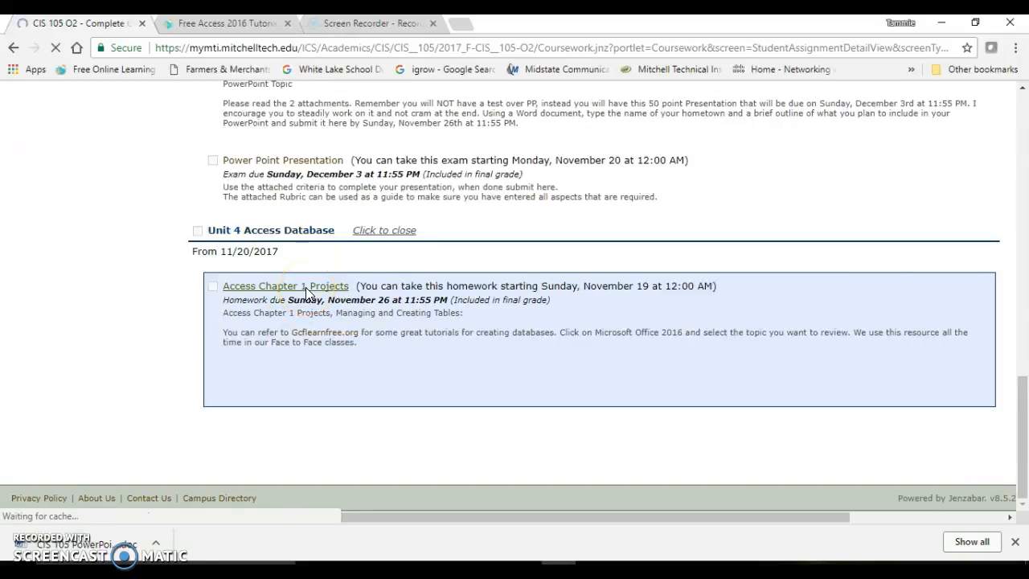
scroll(313, 346, "down", 10)
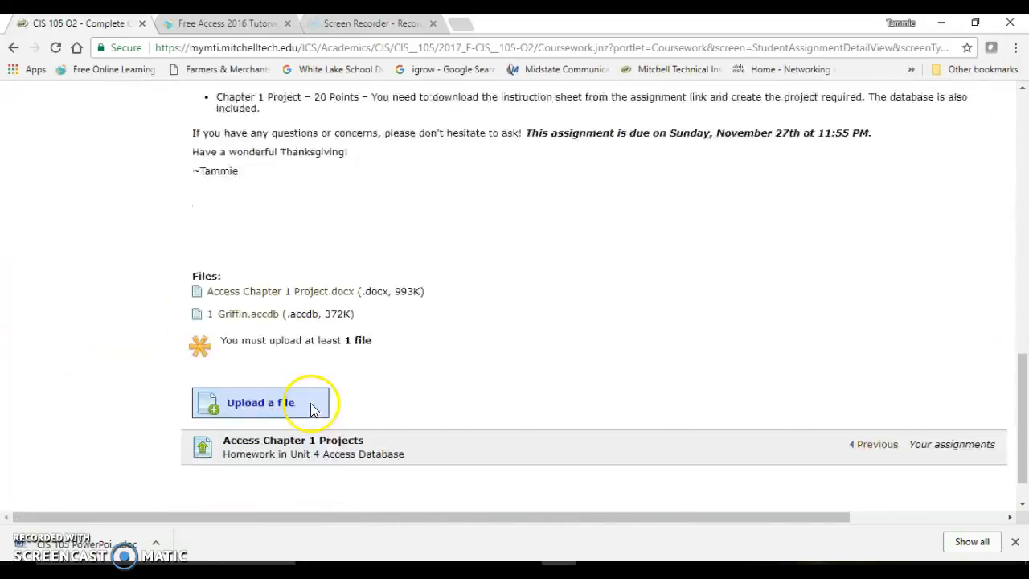
scroll(313, 409, "down", 1)
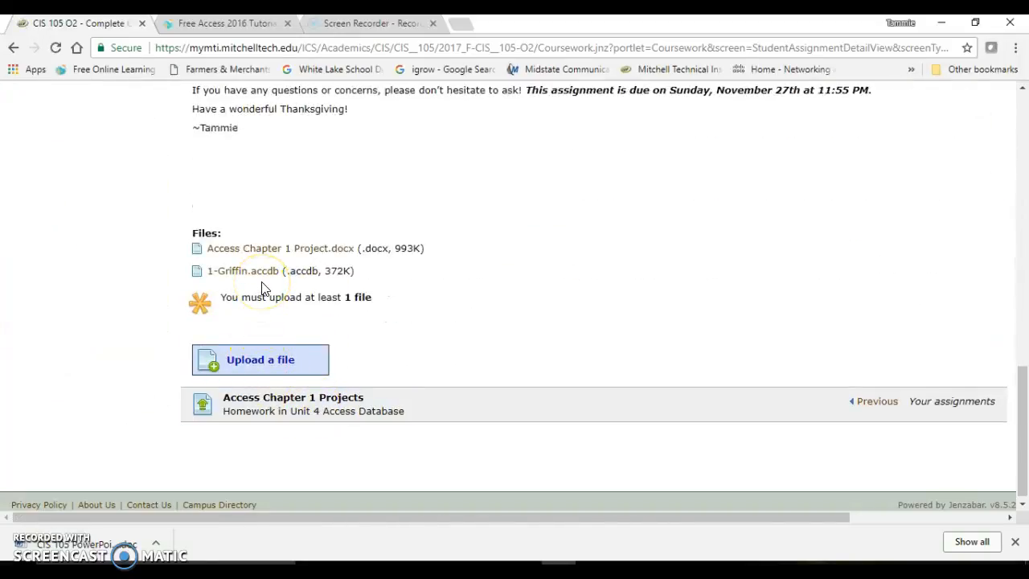
left_click(275, 254)
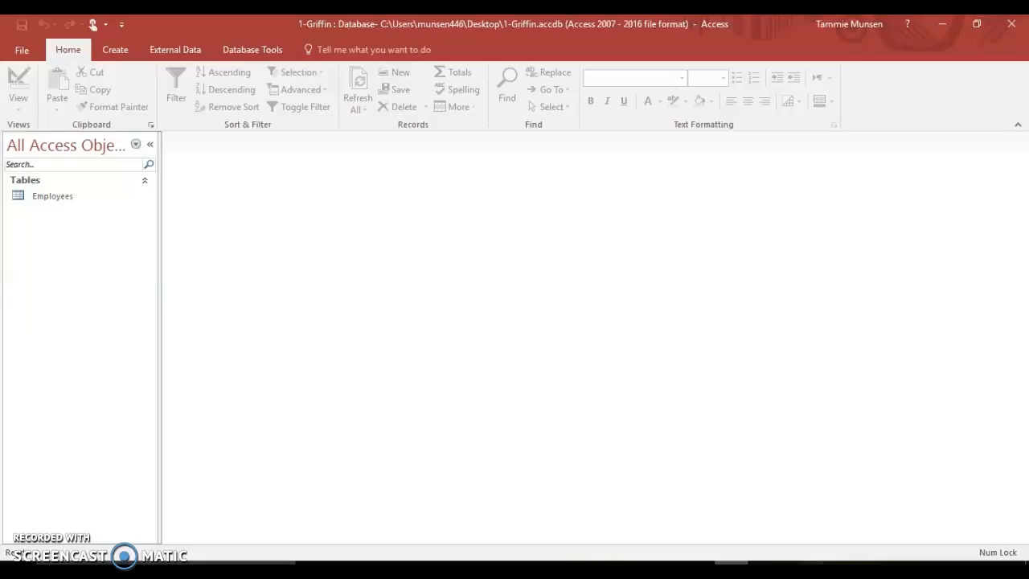
Step: In Access, open the Employees table of the 1-Griffin database and look through its records
double_click(67, 197)
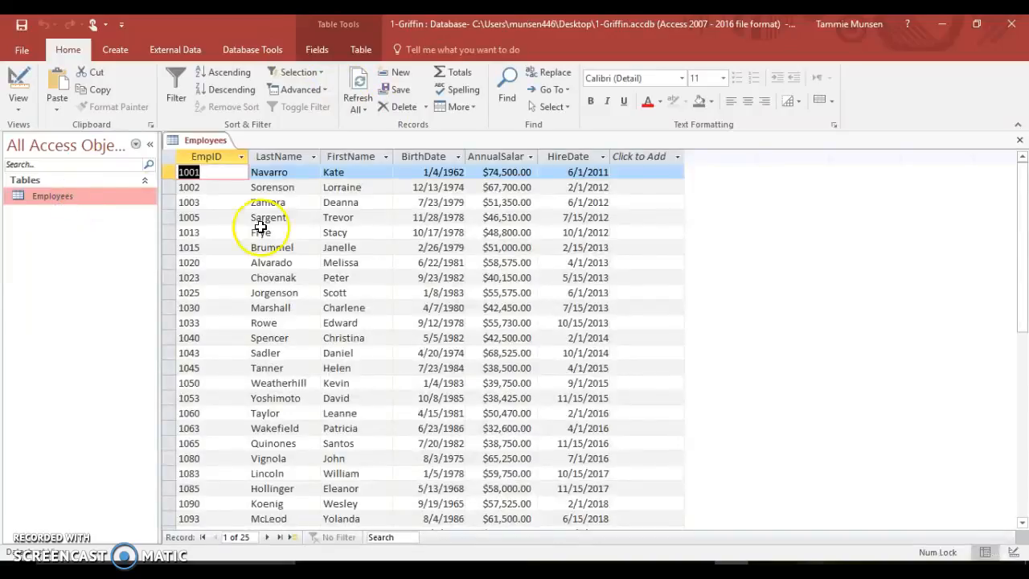
scroll(390, 256, "down", 8)
scroll(390, 256, "up", 8)
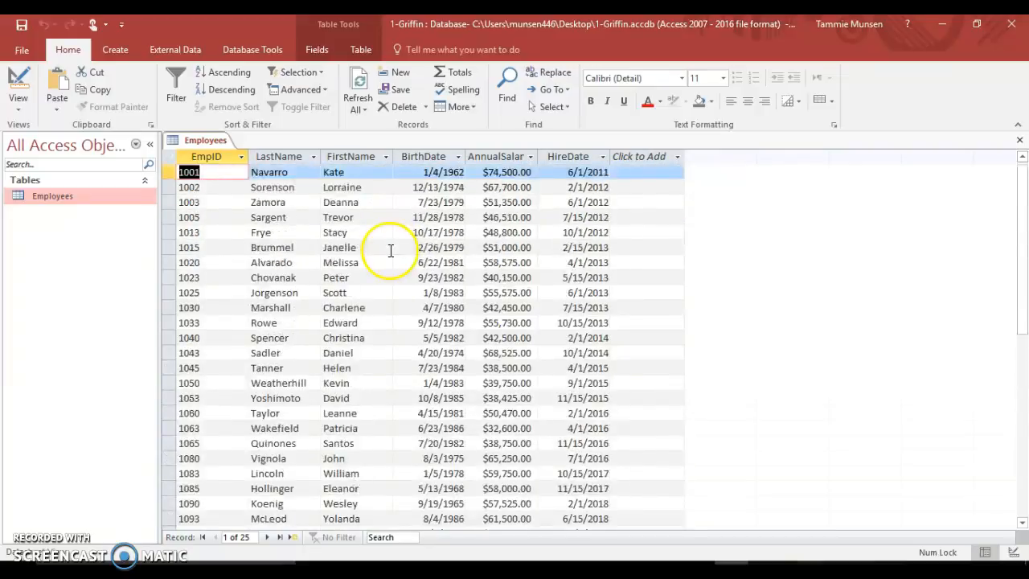
Step: Switch to the Access Chapter 1 Project OL document in Word and read the database diagram and the Assessment 1 instructions
mouse_move(563, 573)
left_click(547, 514)
scroll(498, 378, "down", 4)
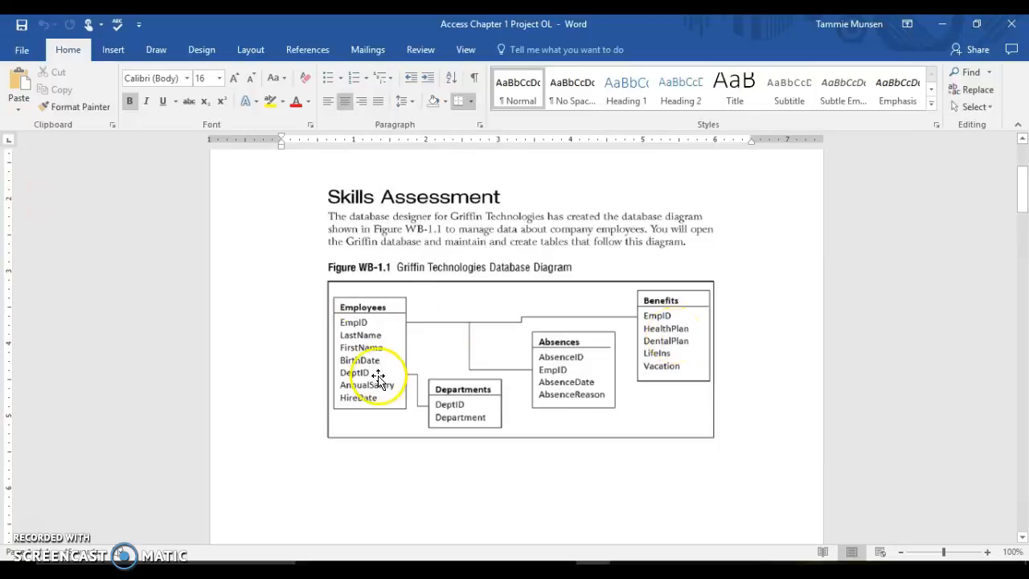
scroll(381, 381, "down", 10)
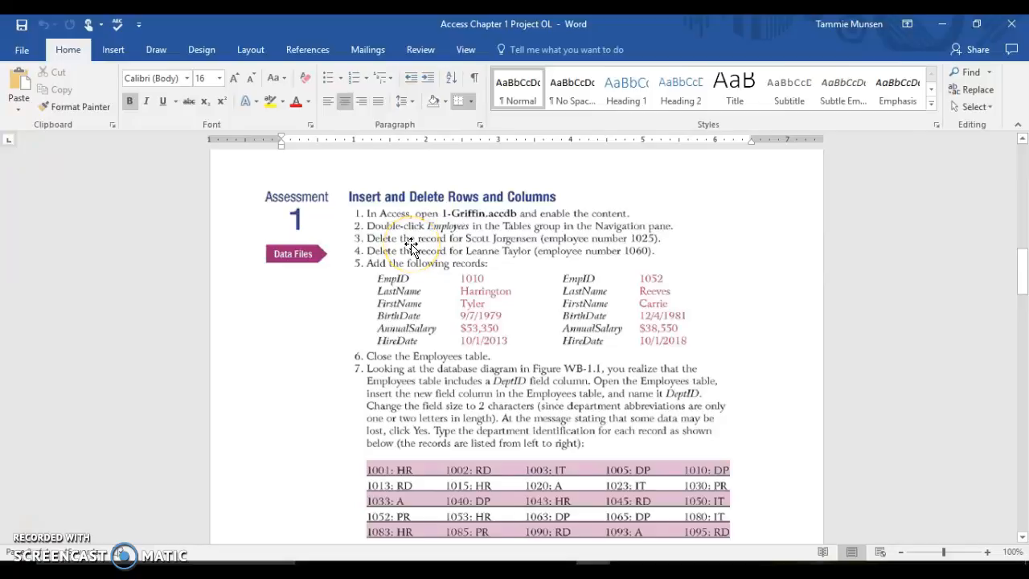
scroll(413, 251, "down", 1)
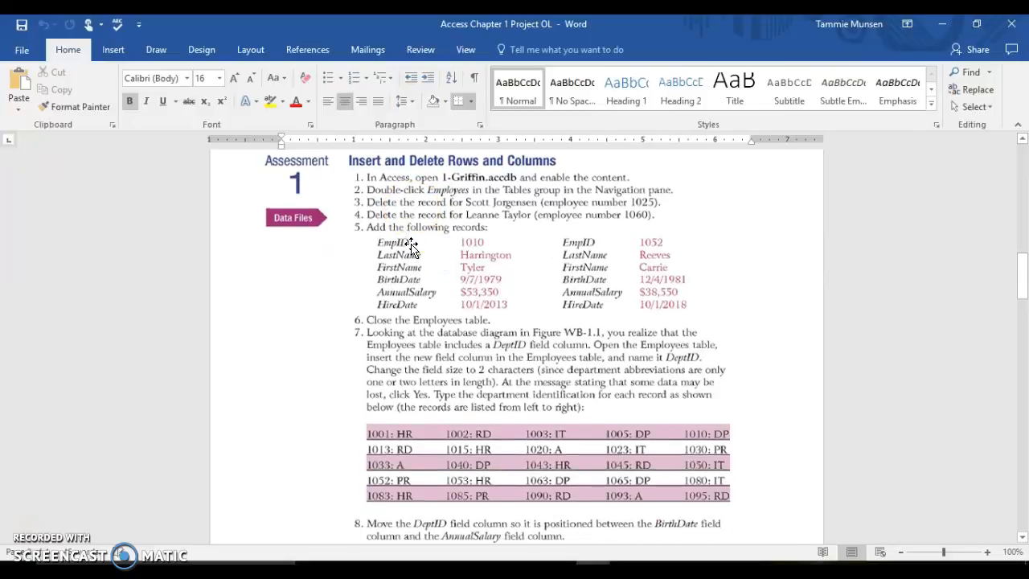
Step: Back in Access, delete the ninth record of the Employees table, checking it against item 3 of the Word instructions
left_click(695, 564)
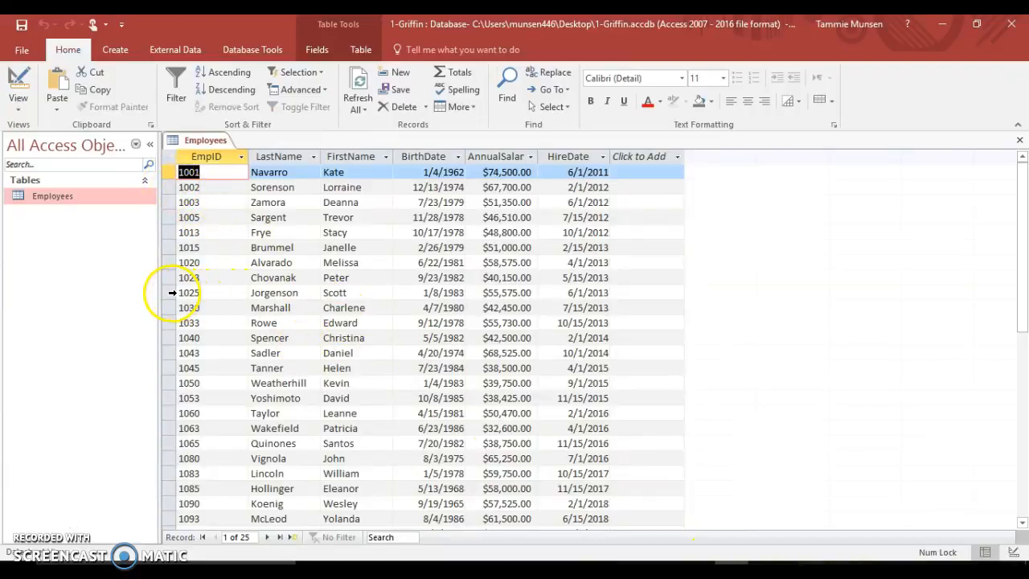
left_click(171, 293)
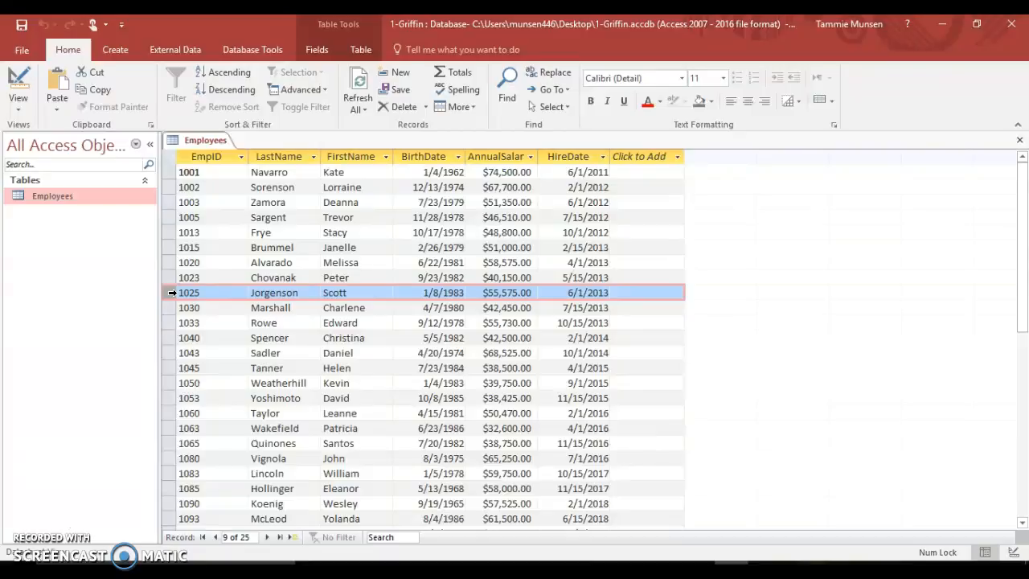
right_click(171, 292)
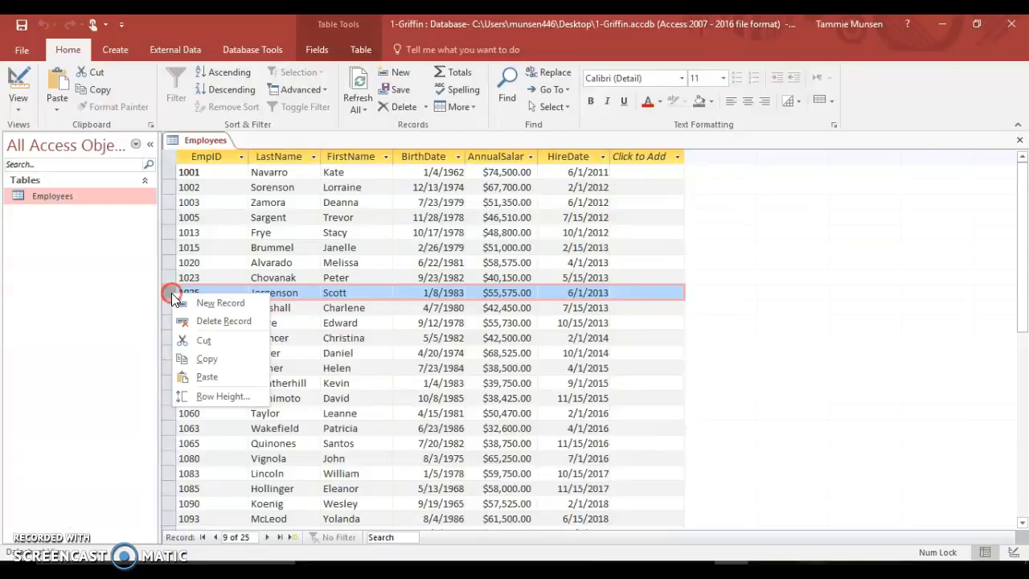
left_click(200, 321)
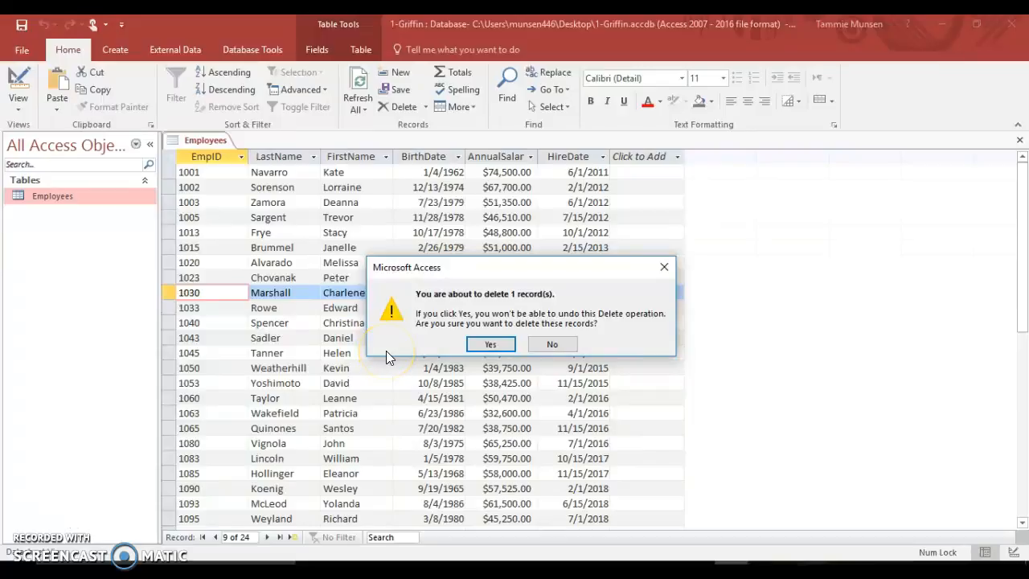
left_click(493, 347)
mouse_move(582, 559)
left_click(494, 539)
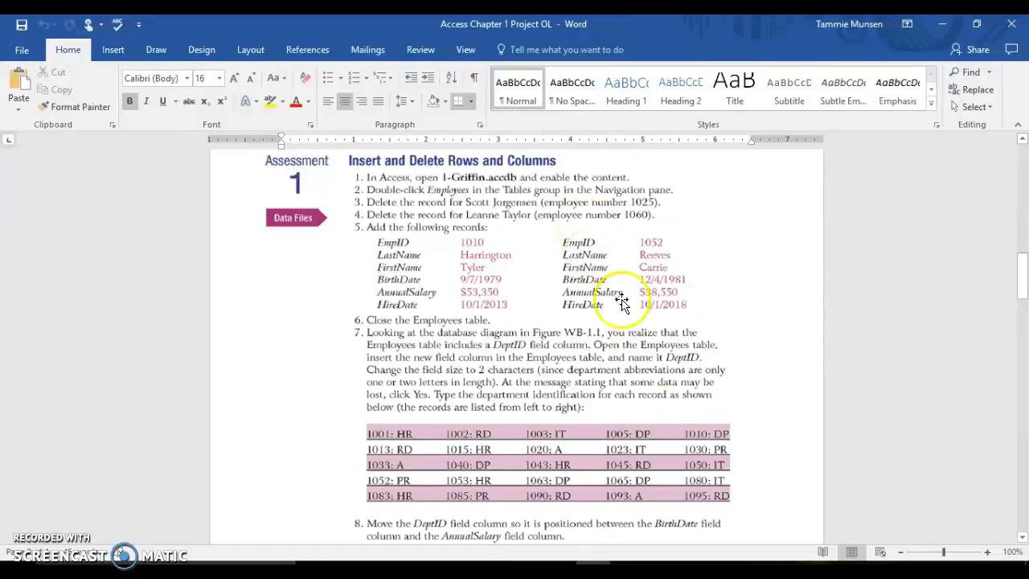
left_click(750, 562)
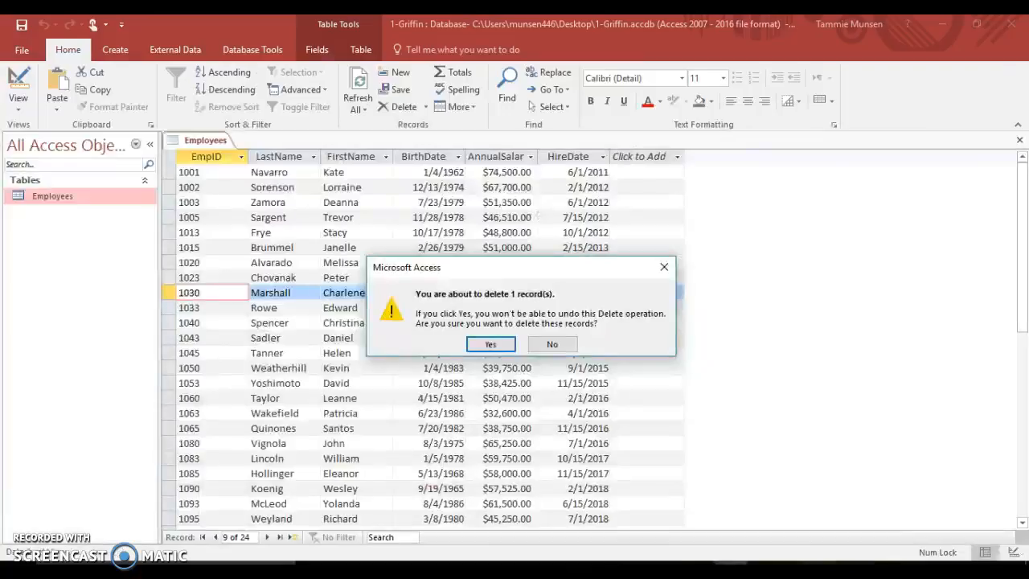
left_click(498, 344)
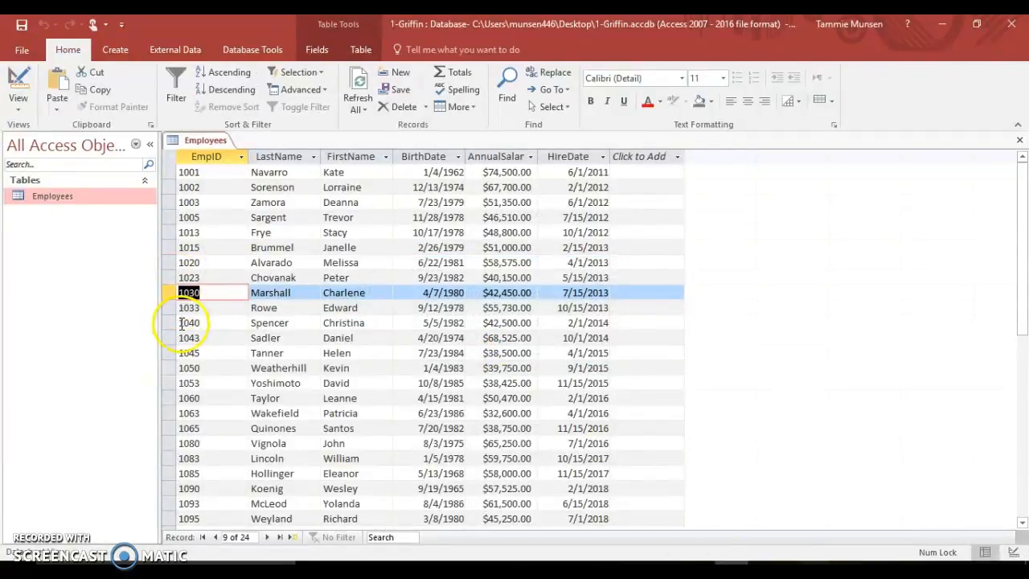
Step: Delete the Employees record named in item 4 of the Assessment 1 instructions, the sixteenth row of the table
left_click(169, 398)
right_click(169, 398)
left_click(197, 427)
left_click(471, 349)
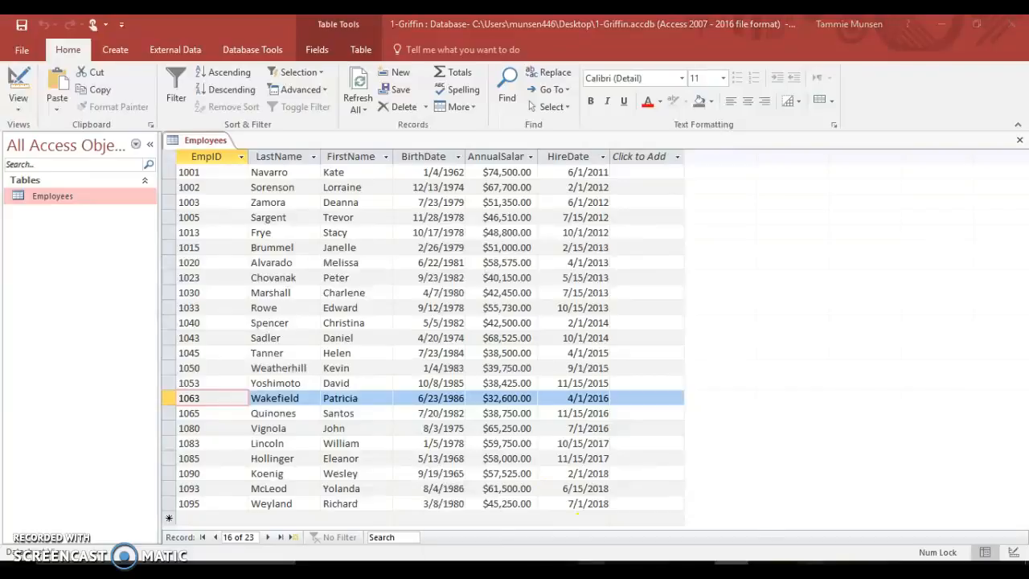
Step: Check item 5 of the Word instructions for the records to add, and return to the Employees table in Access
mouse_move(581, 551)
left_click(535, 533)
scroll(410, 354, "down", 1)
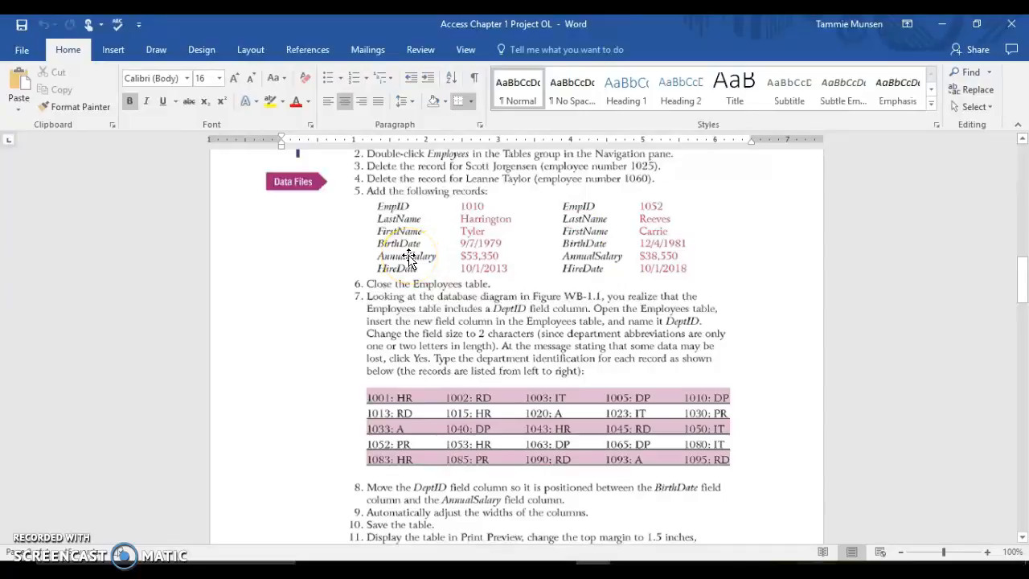
scroll(409, 257, "up", 1)
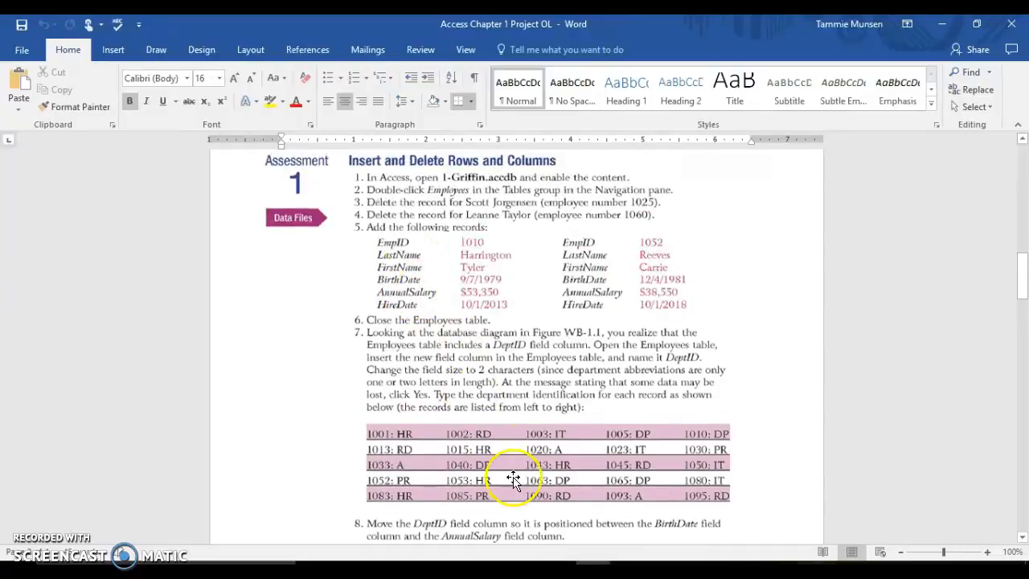
key("alt+Tab")
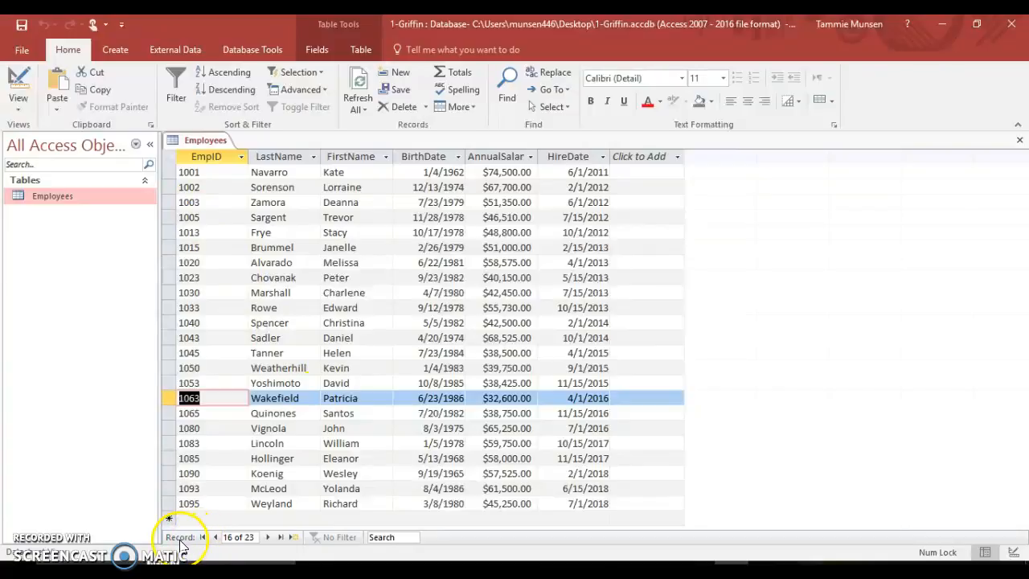
Step: Step forward and back through the Employees records, and jump to the last record
left_click(267, 537)
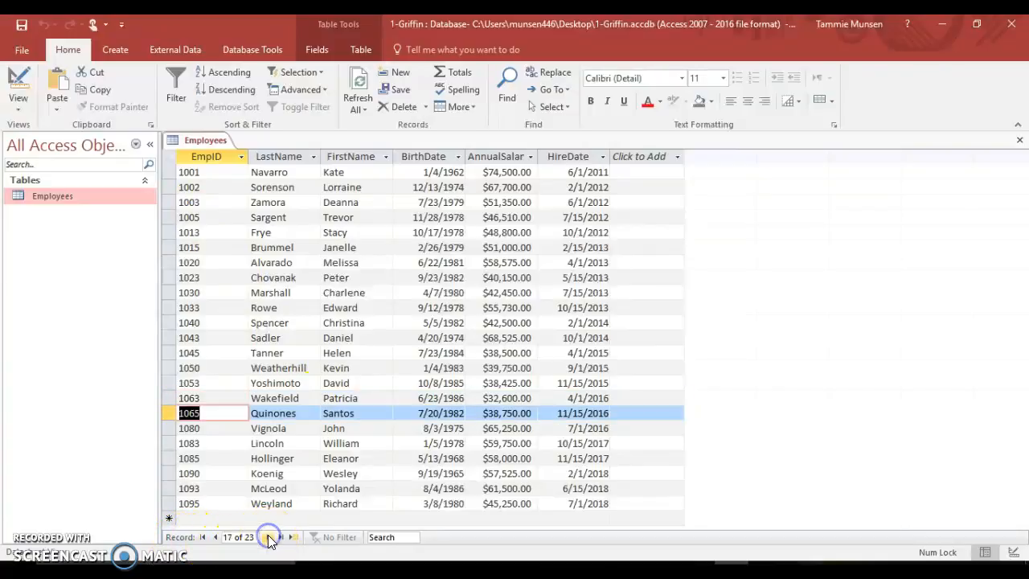
left_click(268, 538)
left_click(215, 537)
left_click(215, 537)
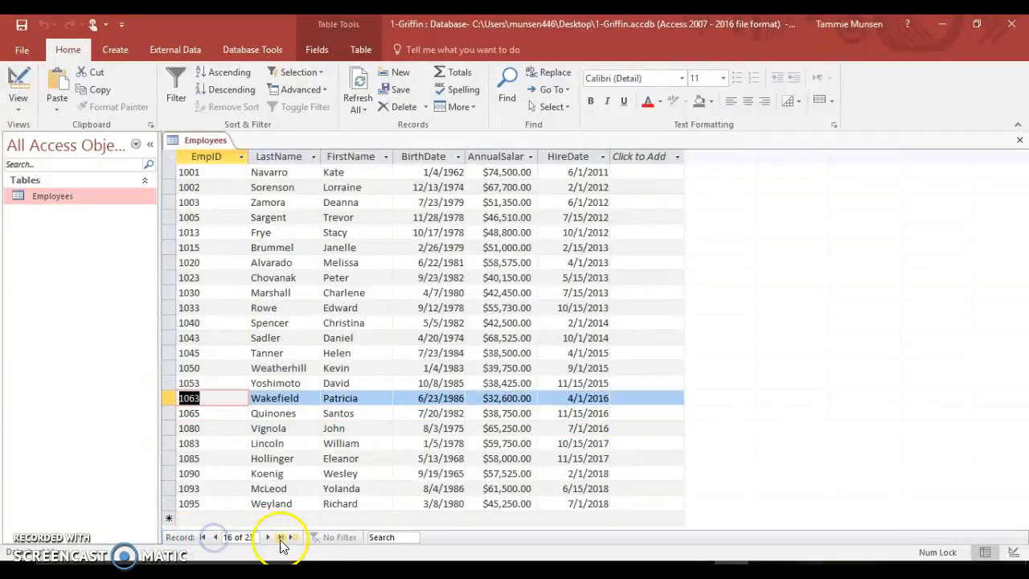
left_click(281, 538)
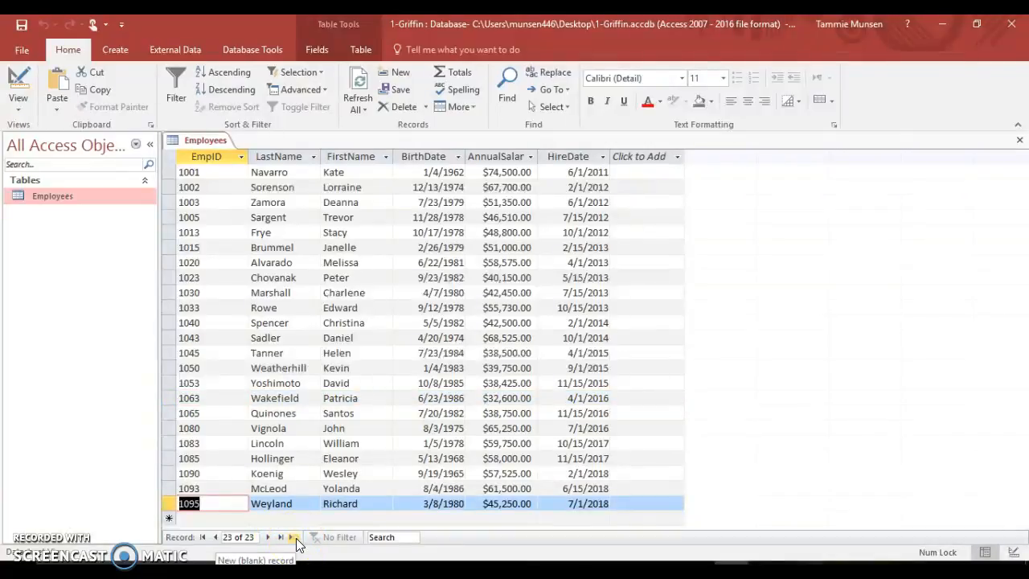
Step: Look over the Table and Fields tools available for the Employees table
left_click(317, 49)
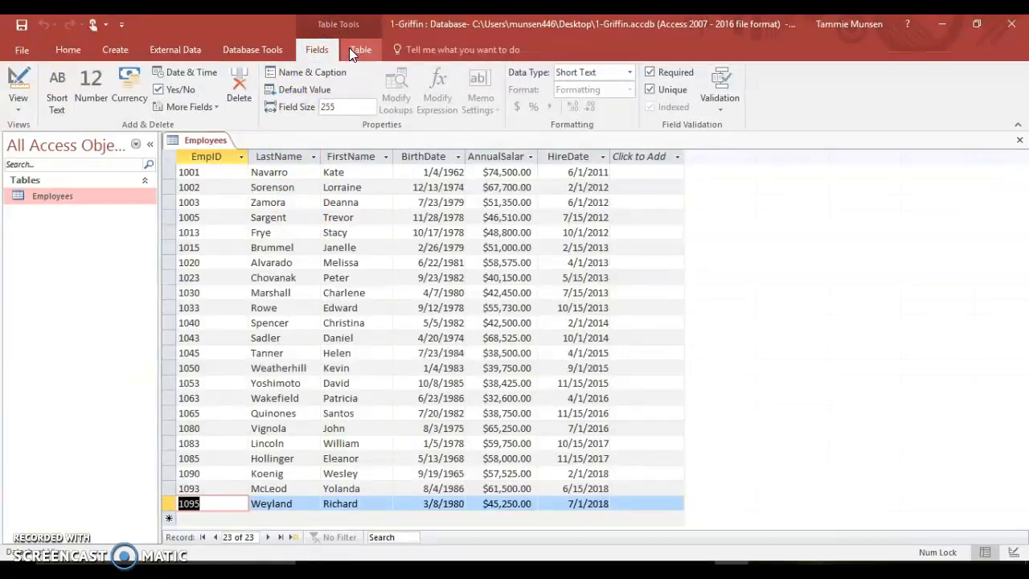
left_click(353, 50)
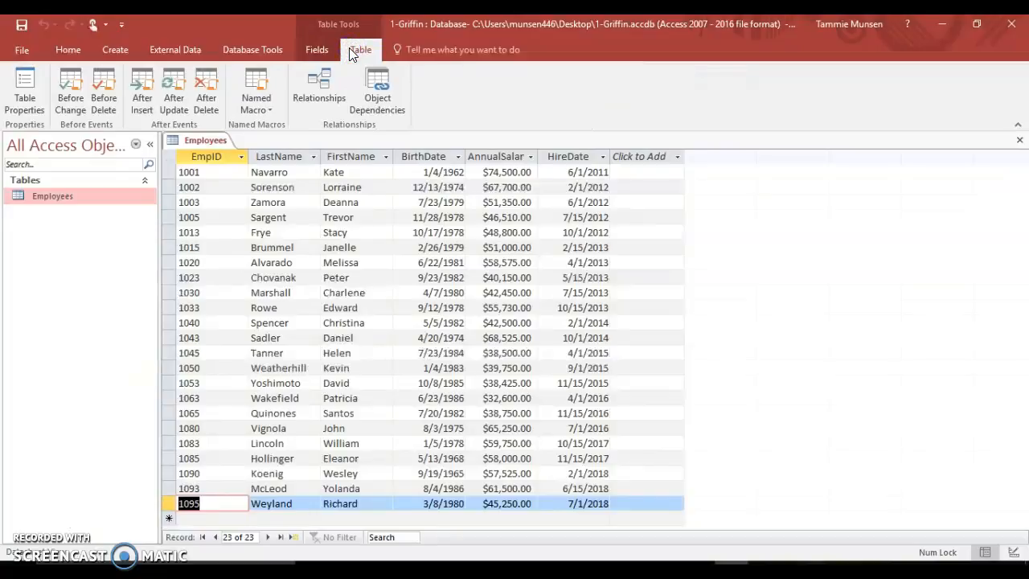
left_click(315, 51)
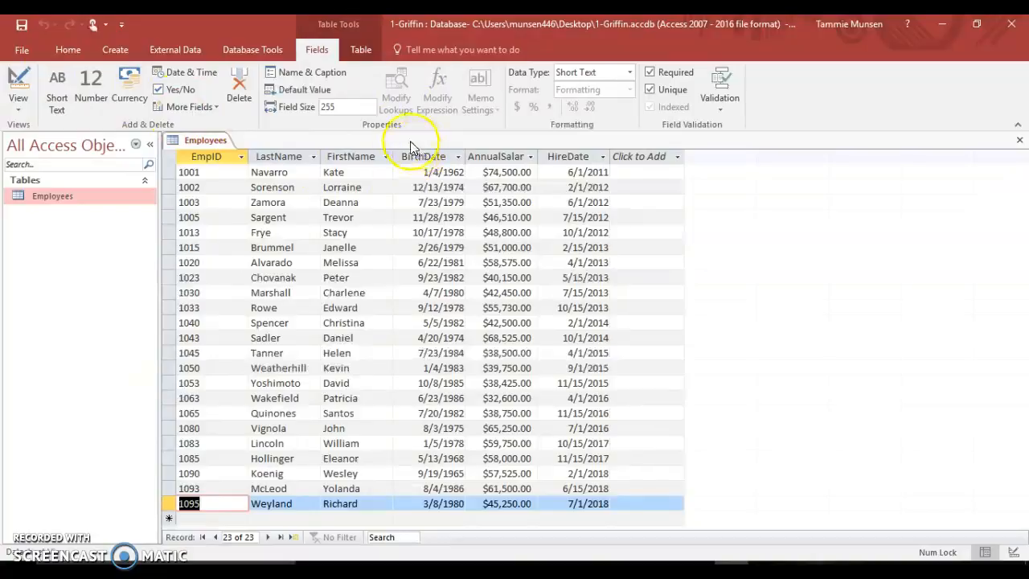
Step: Start a new Employees record using the first entry in item 5 of the Word instructions, filling in the employee ID, last name and first name
left_click(296, 537)
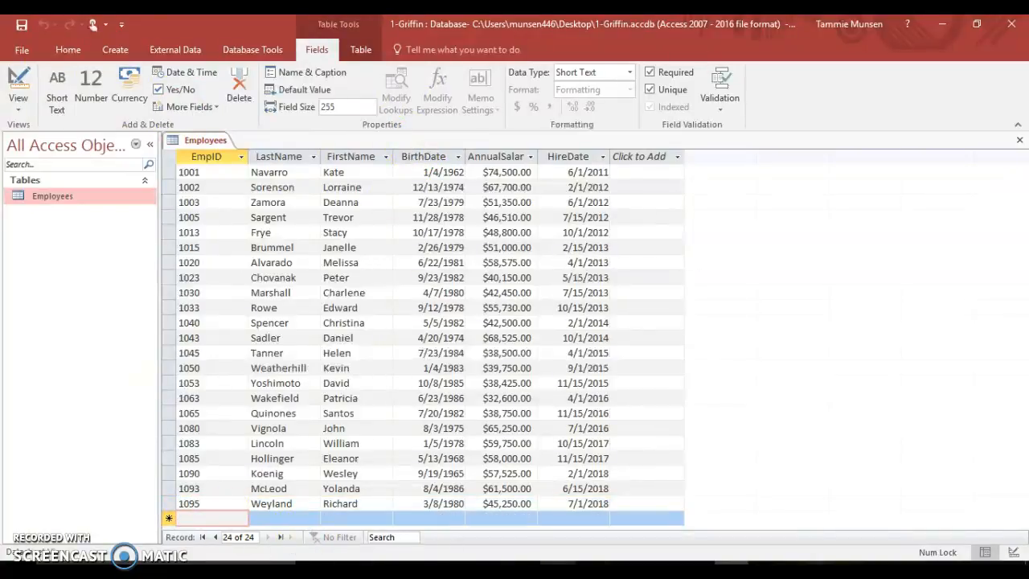
mouse_move(515, 563)
left_click(468, 483)
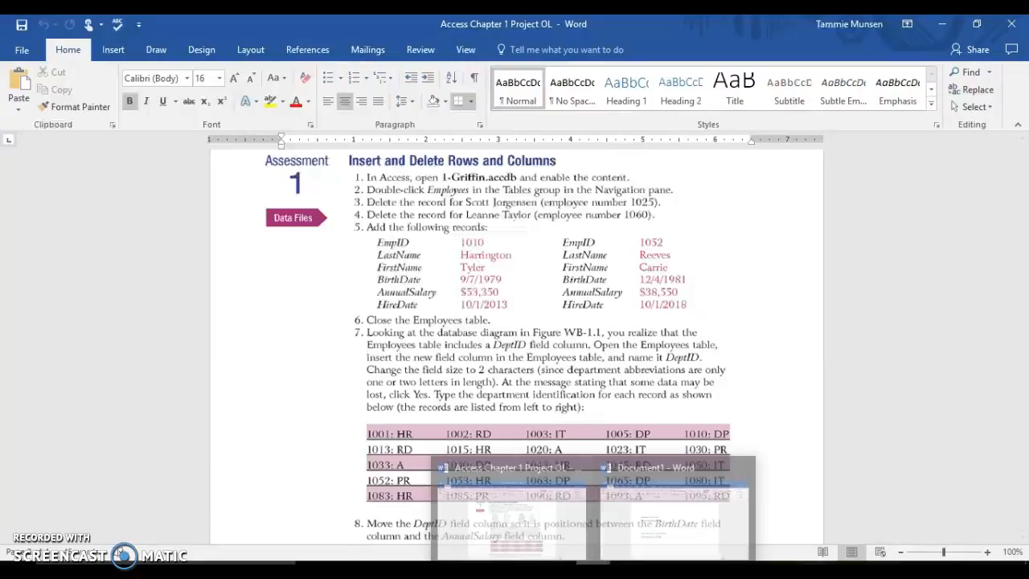
left_click(698, 564)
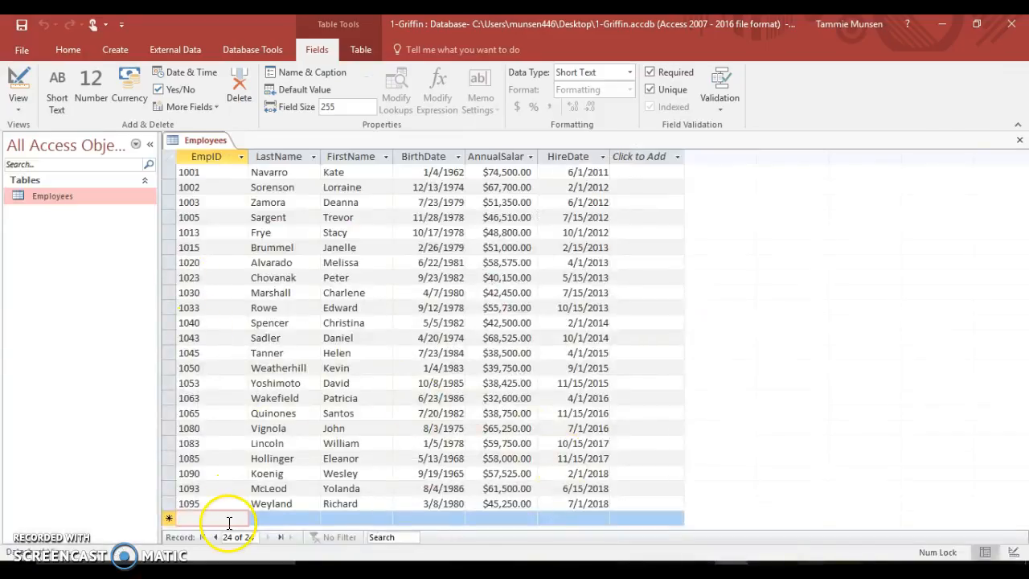
type("1010")
key("Tab")
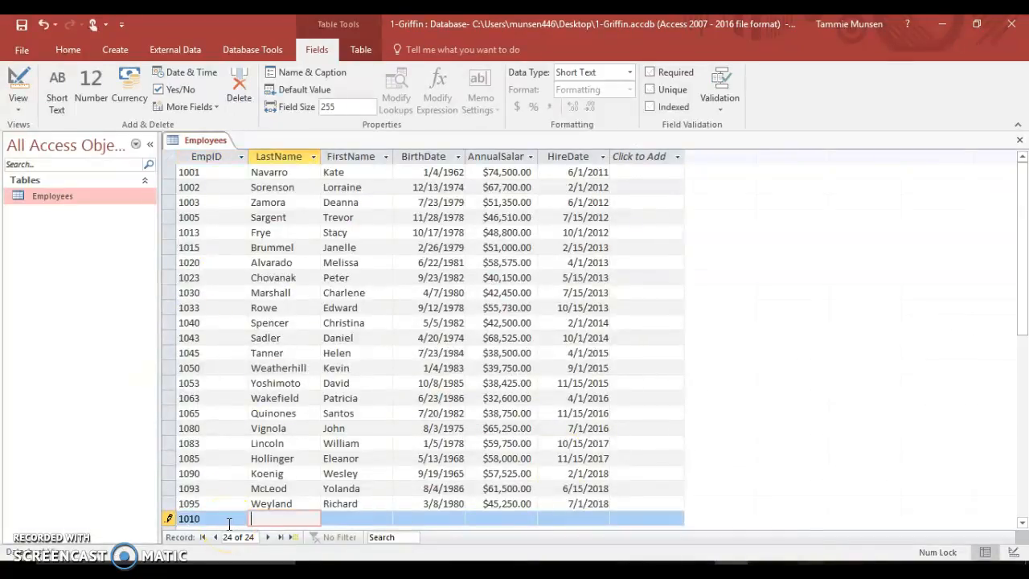
key("Tab")
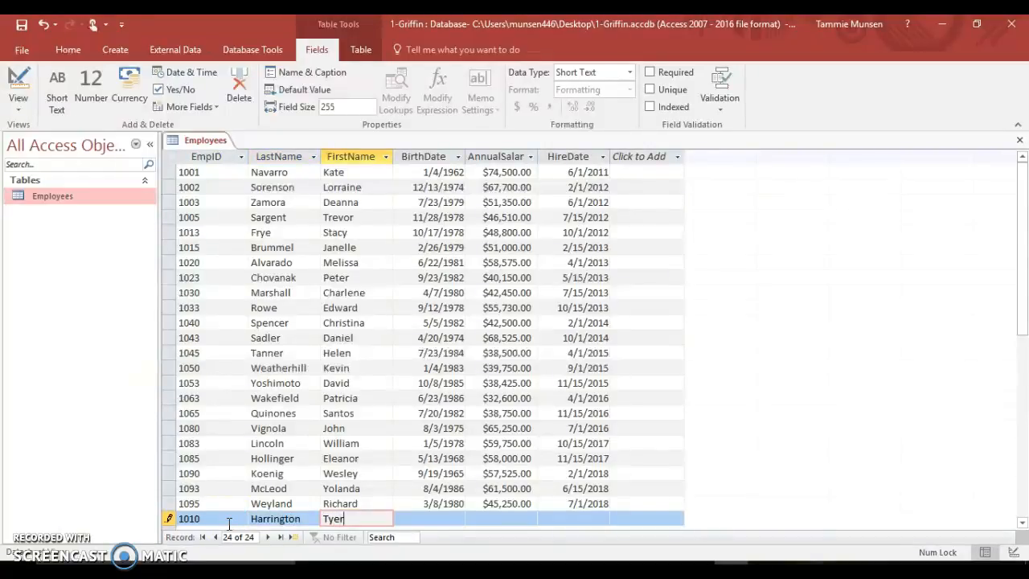
key("Tab")
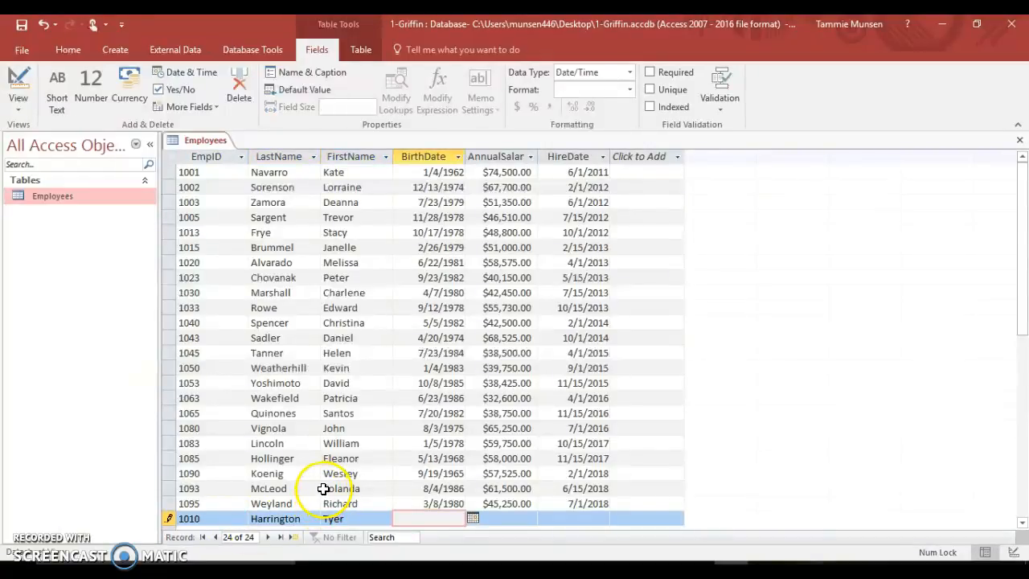
Step: Close the 1-Griffin database window and minimize the Access Chapter 1 Project OL document
left_click(1015, 26)
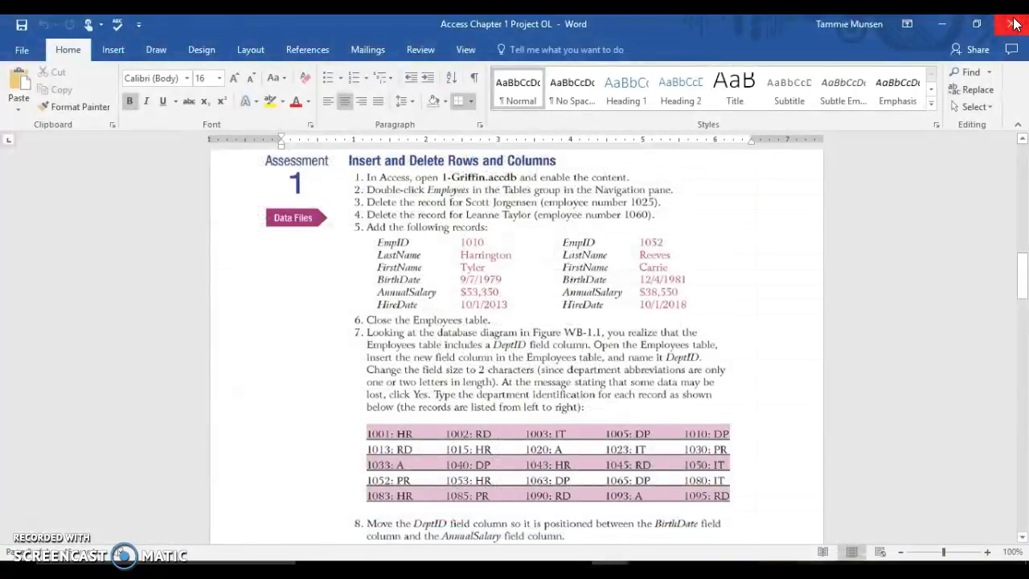
left_click(944, 24)
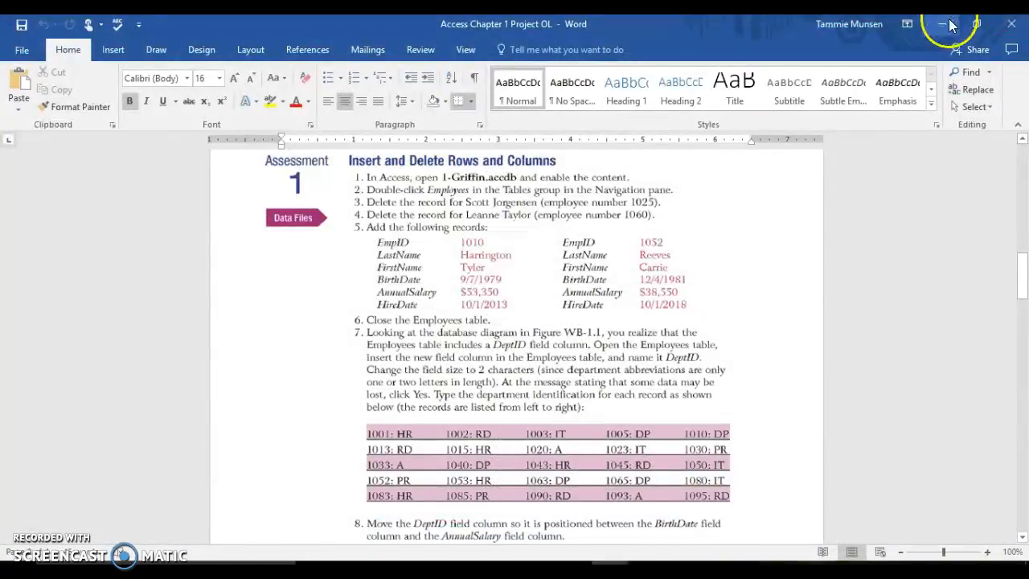
Step: Clear the Word windows away, reopen the 1-Griffin database from the desktop and open its Employees table
left_click(946, 25)
left_click(946, 24)
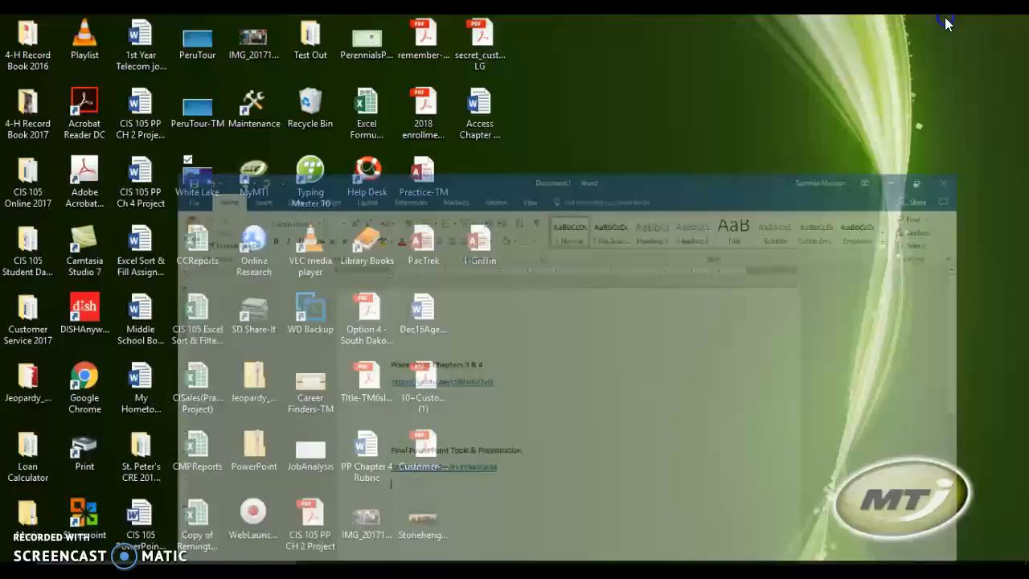
double_click(485, 252)
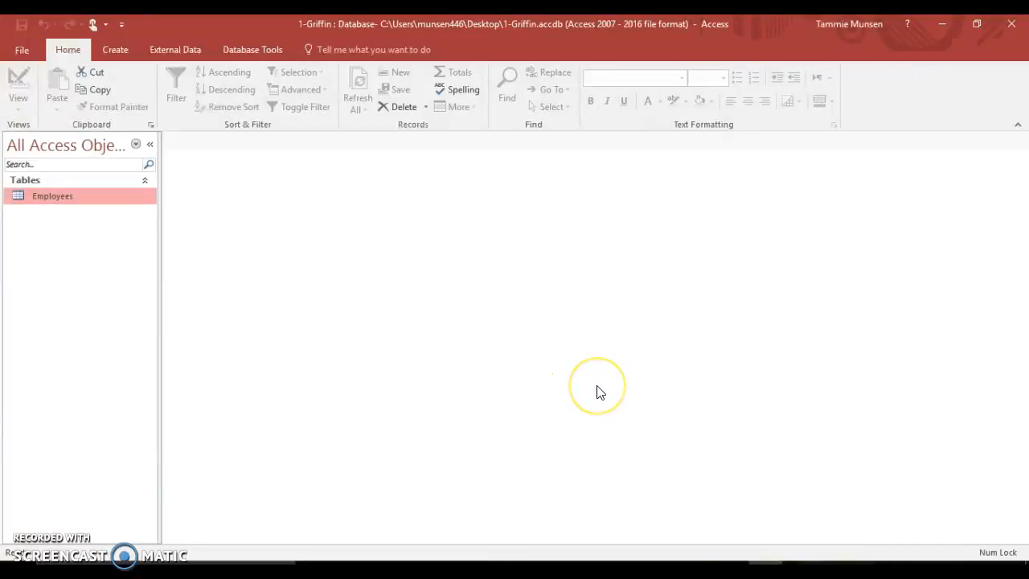
double_click(53, 197)
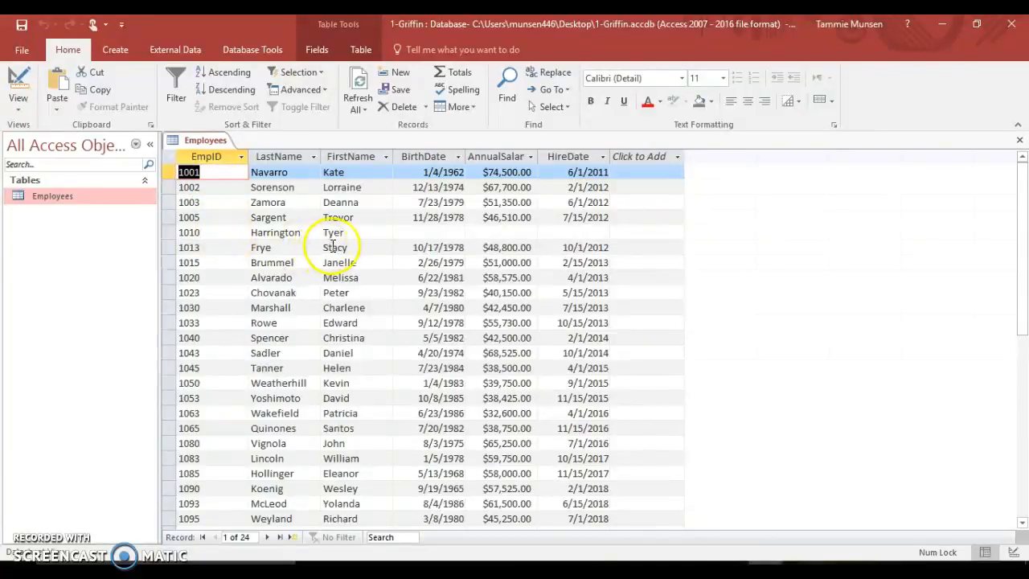
Step: Fill in the birth date and the annual salary of 53650 for the new Employees record, consulting item 5 of the Word instructions
left_click(409, 233)
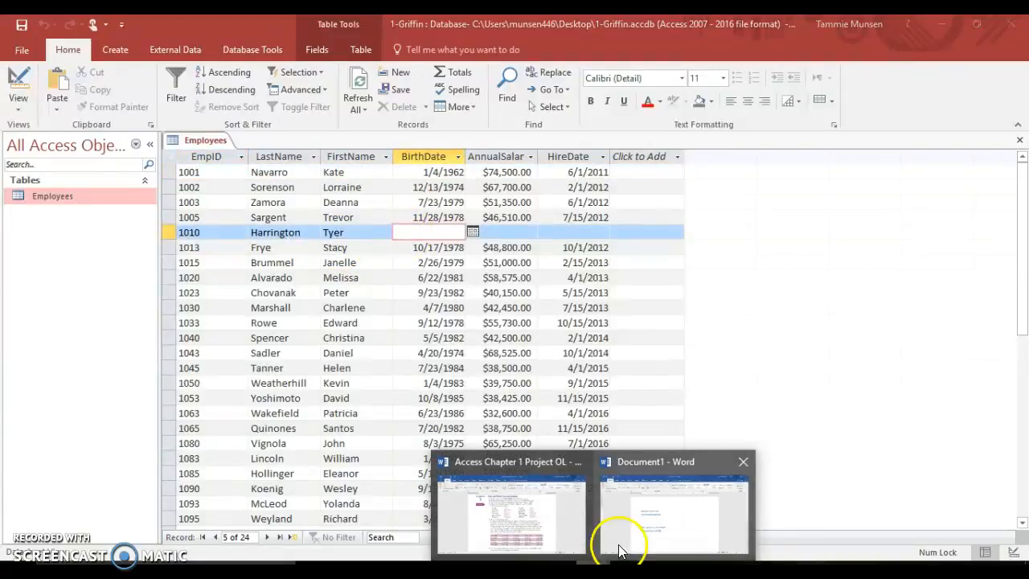
left_click(538, 515)
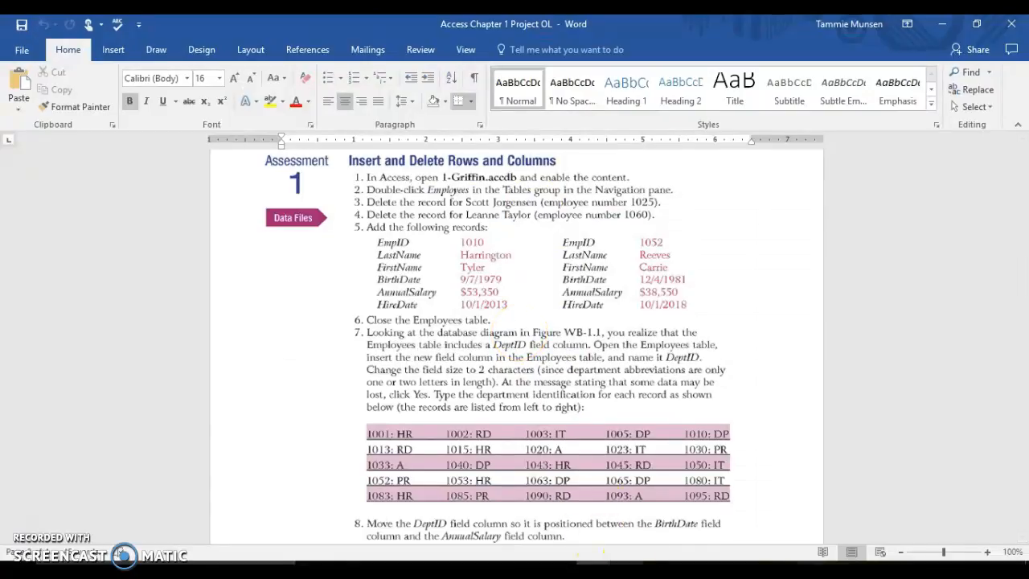
key("alt+Tab")
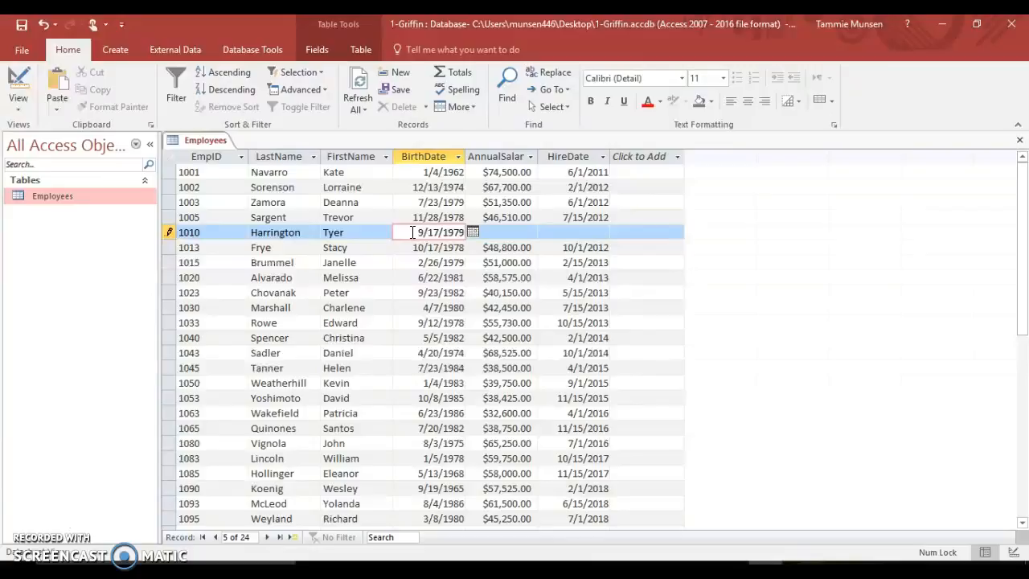
left_click(496, 232)
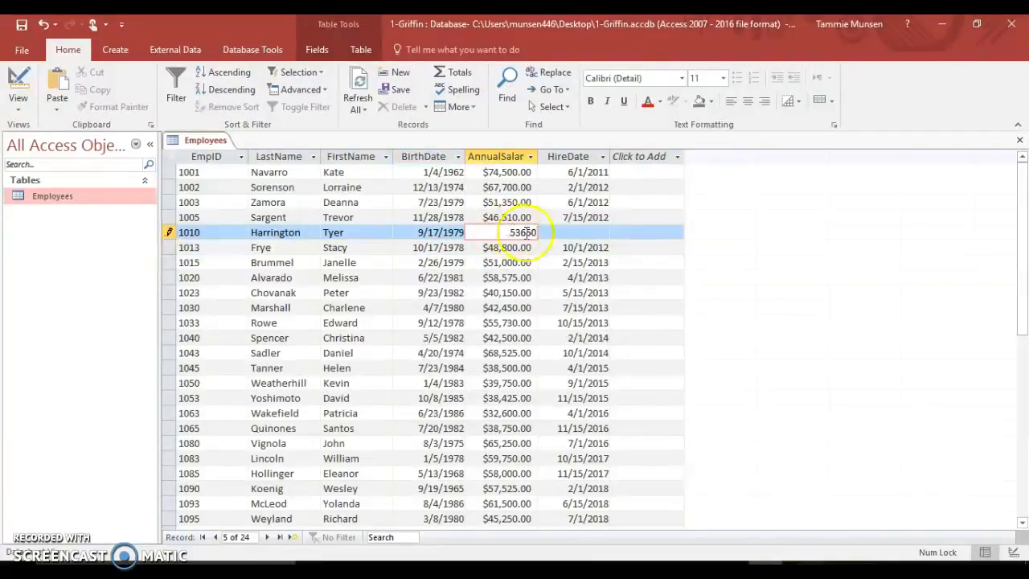
left_click(570, 233)
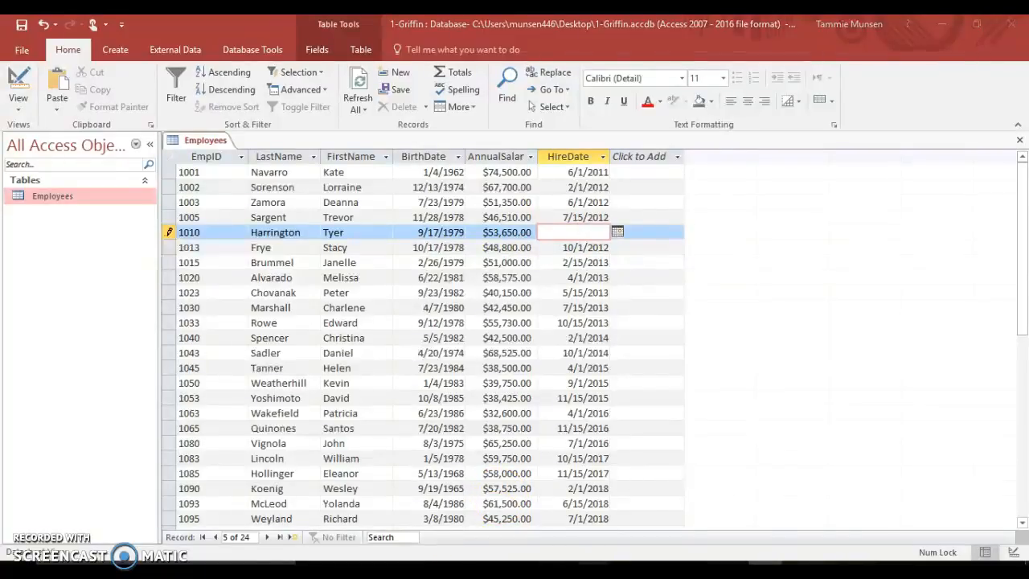
Step: Check the hire date in item 5 of the Word instructions and enter 10/1/1013 as the new record's HireDate
mouse_move(616, 572)
left_click(524, 523)
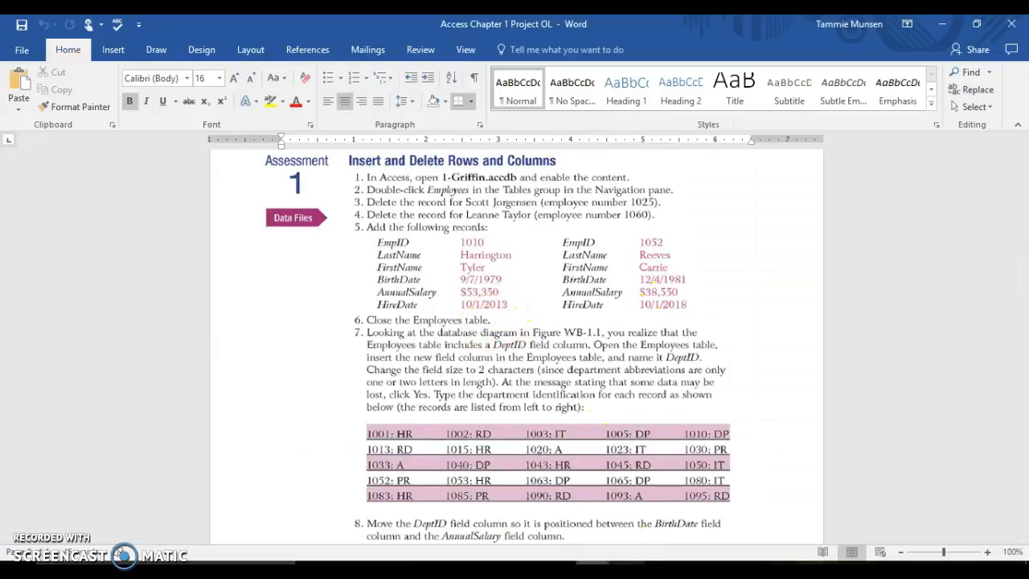
left_click(741, 572)
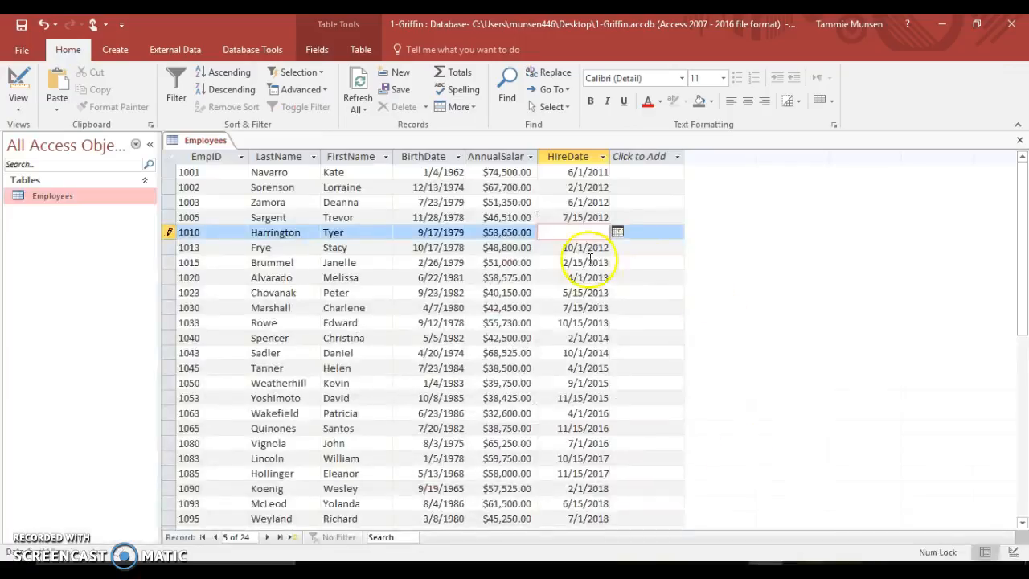
left_click(555, 234)
type("10/1/1013")
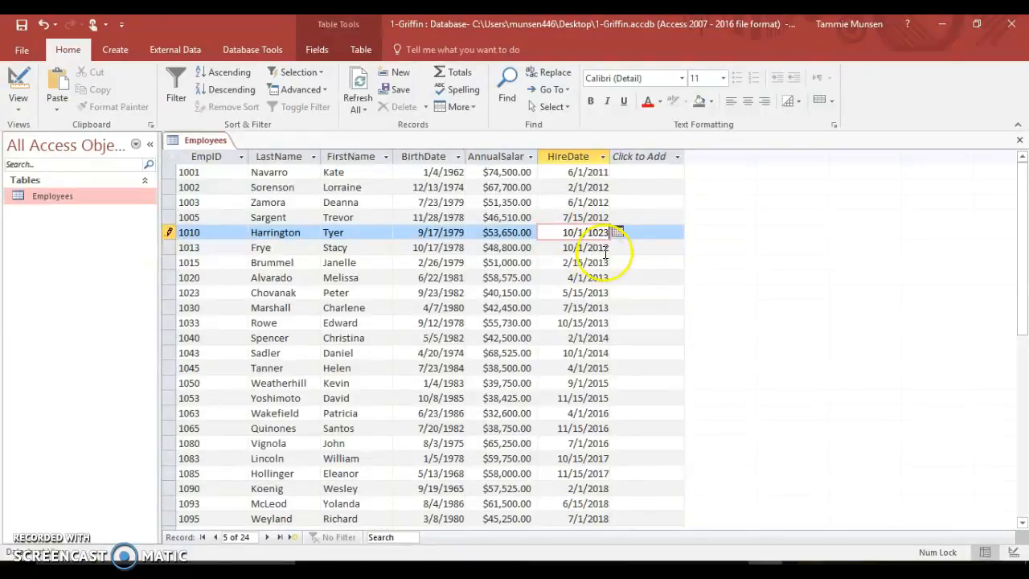
left_click(669, 323)
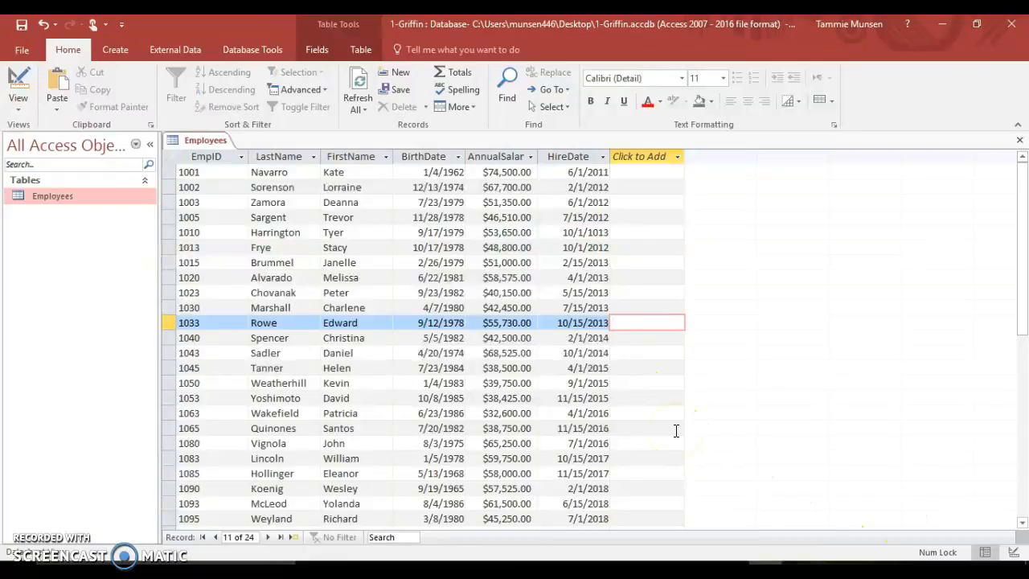
Step: Go to the blank row at the end of the Employees table and read items 6 to 12 of the Word instructions
scroll(676, 431, "down", 5)
left_click(197, 352)
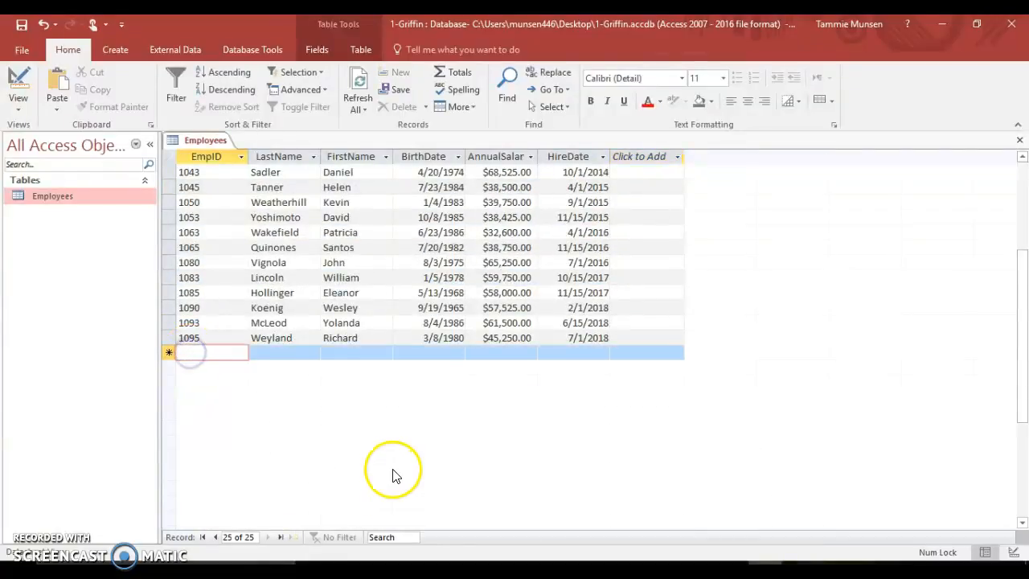
mouse_move(616, 558)
left_click(534, 519)
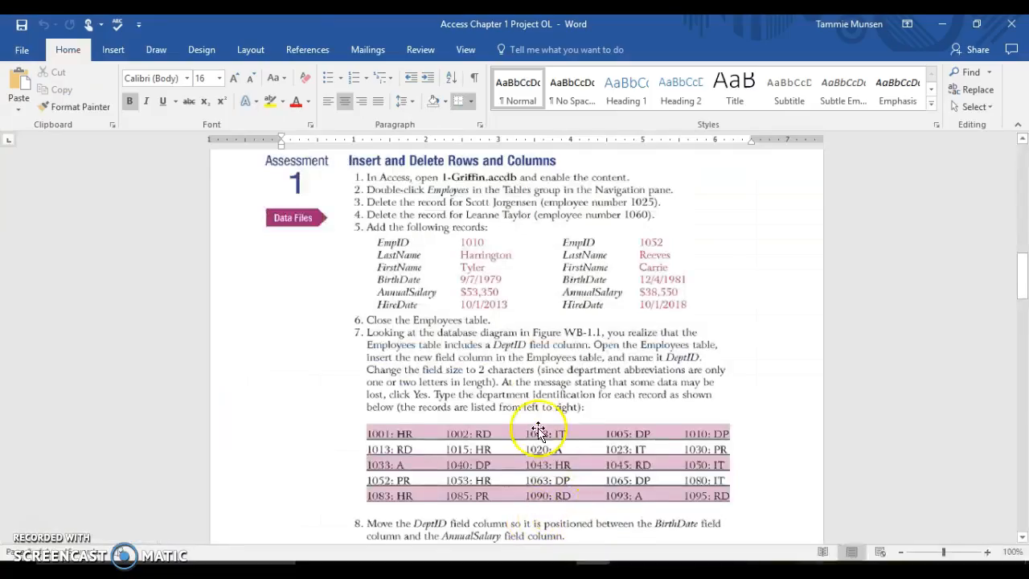
scroll(535, 426, "down", 2)
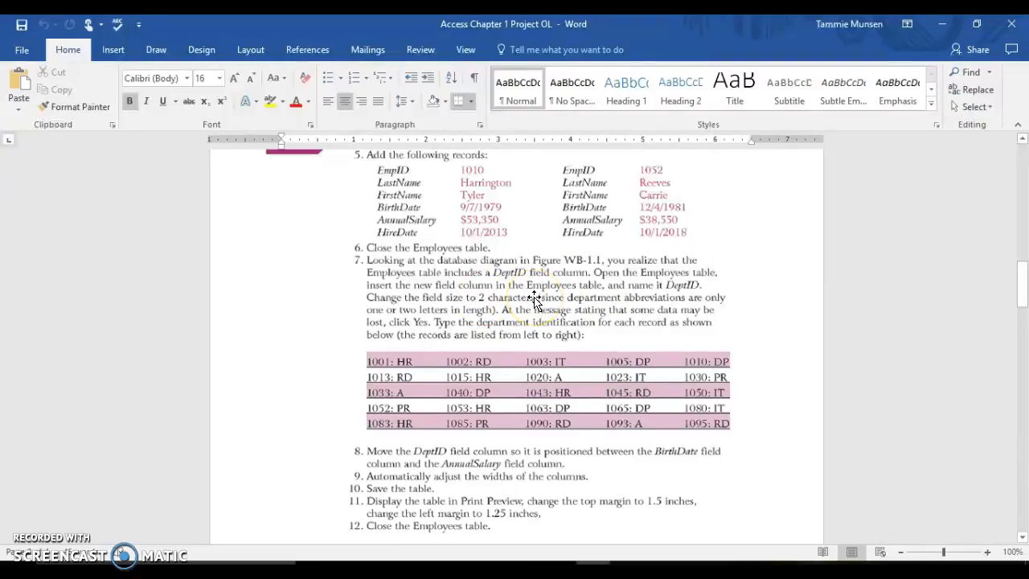
left_click(945, 27)
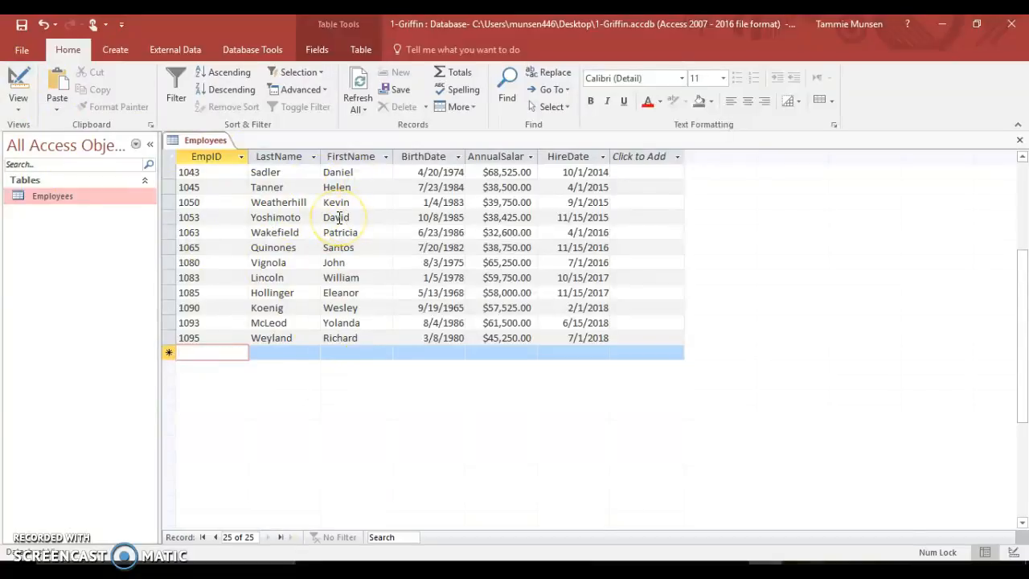
Step: In the Employees table's Design View, add a Short Text field named DeptID with field size 2, following item 7 of the Word instructions
left_click(20, 81)
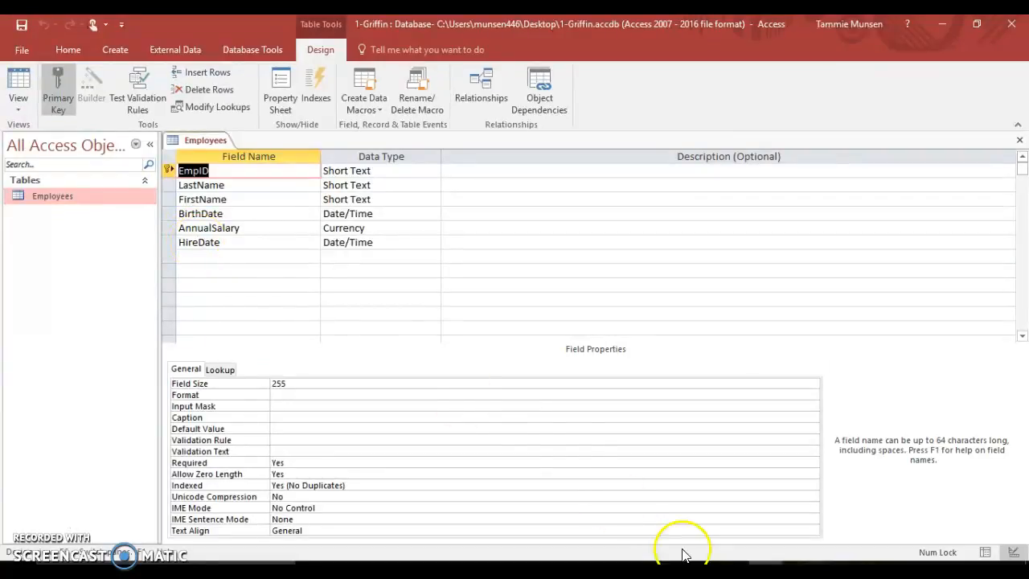
mouse_move(579, 563)
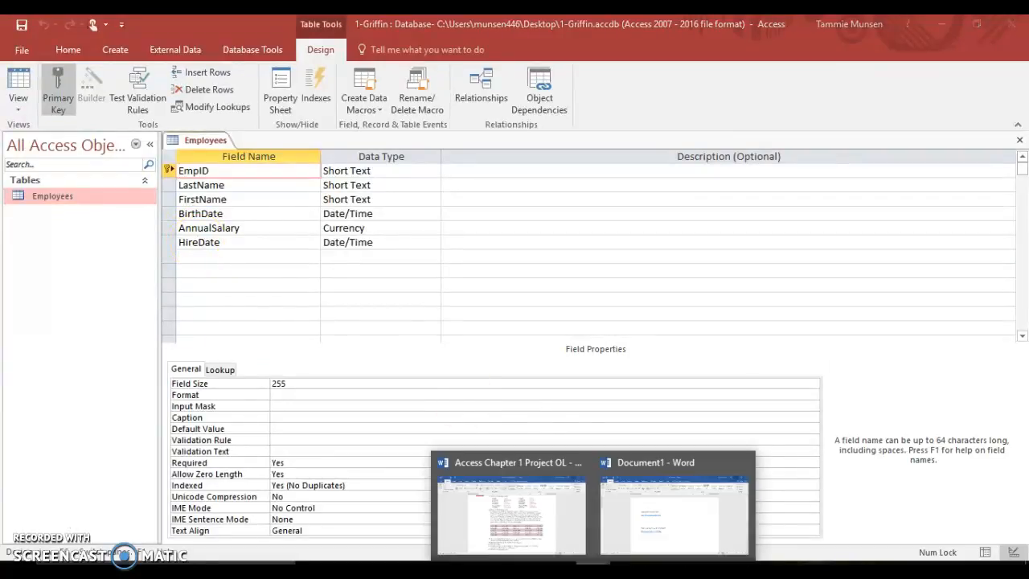
left_click(546, 542)
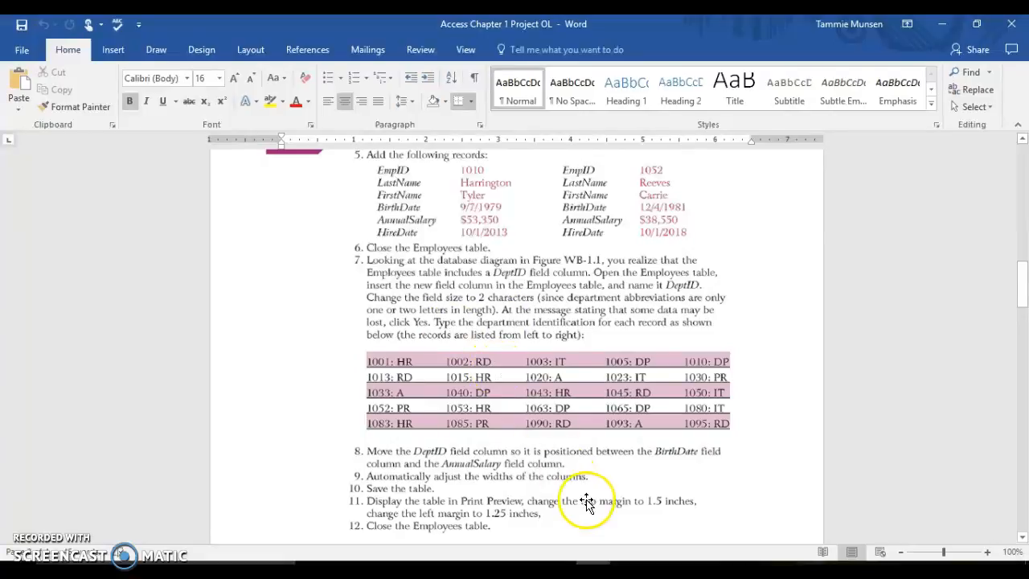
left_click(766, 572)
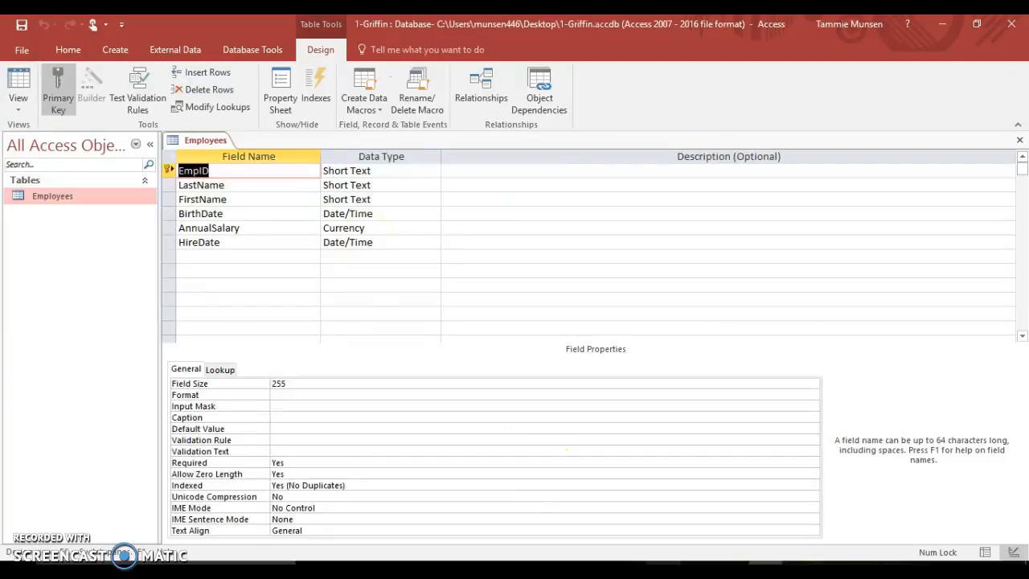
left_click(535, 496)
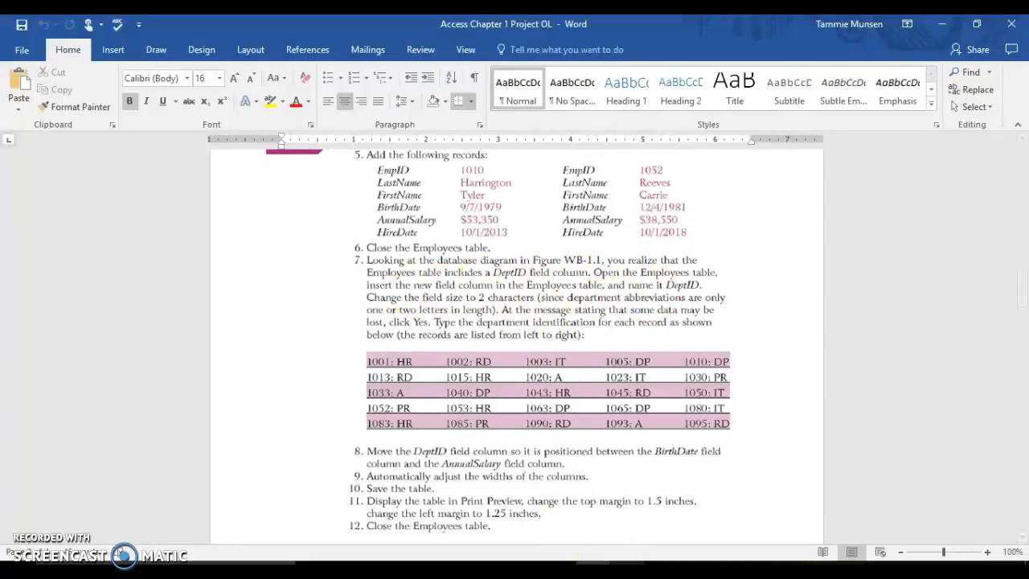
key("alt+Tab")
left_click(239, 256)
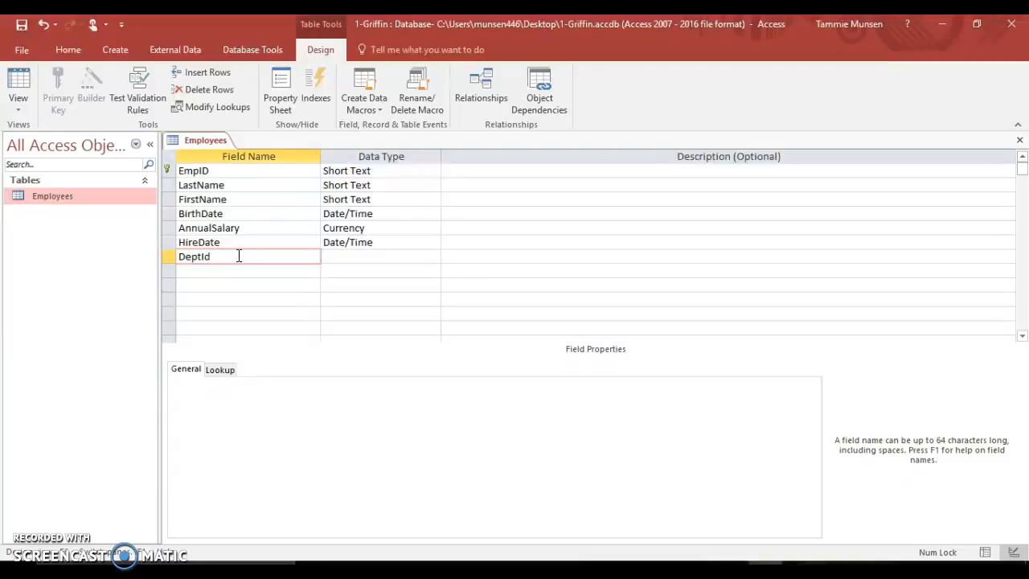
left_click(330, 257)
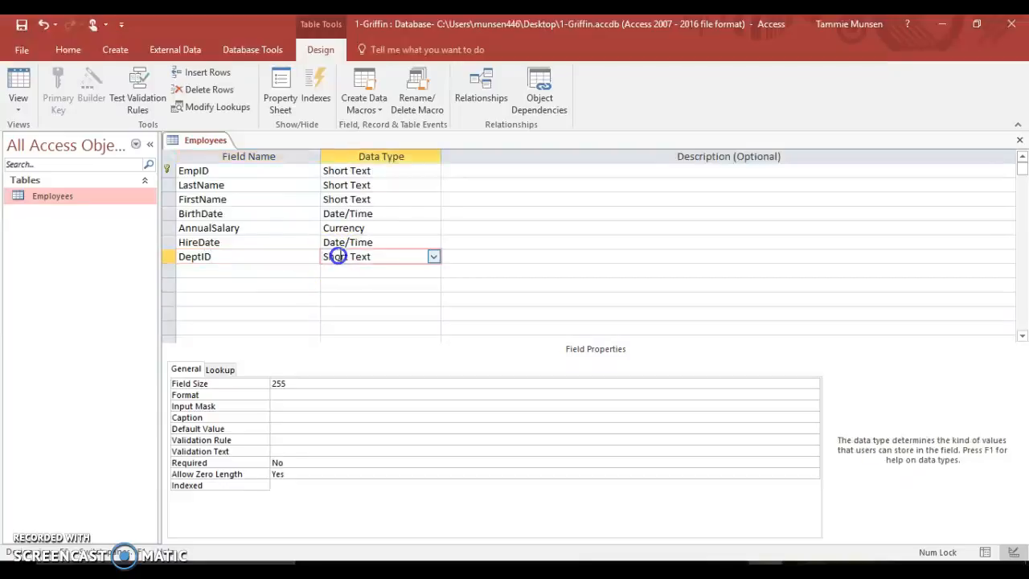
double_click(275, 383)
type("2")
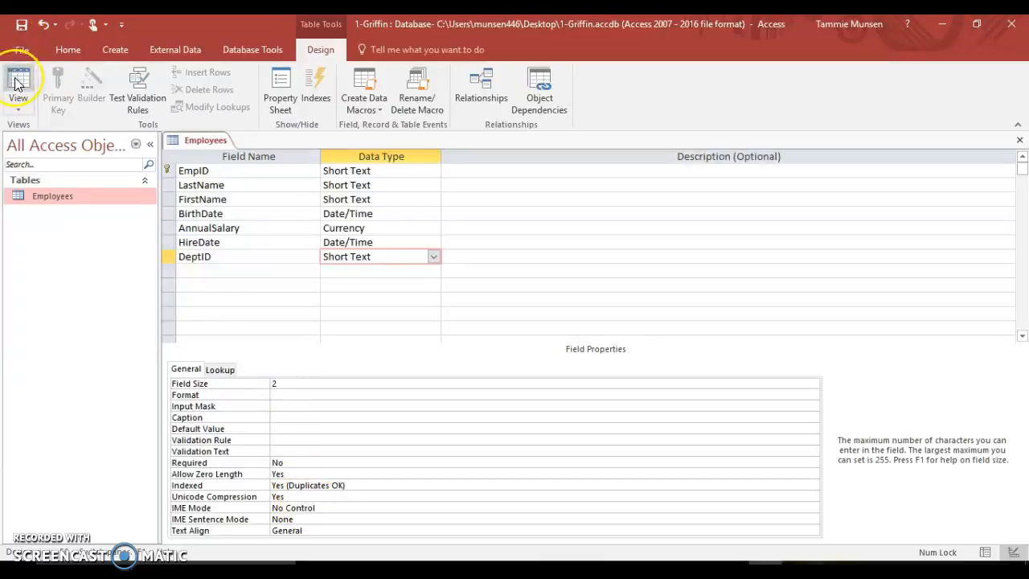
Step: Close the Employees table with its design changes saved, and reopen it in Datasheet View
left_click(1019, 140)
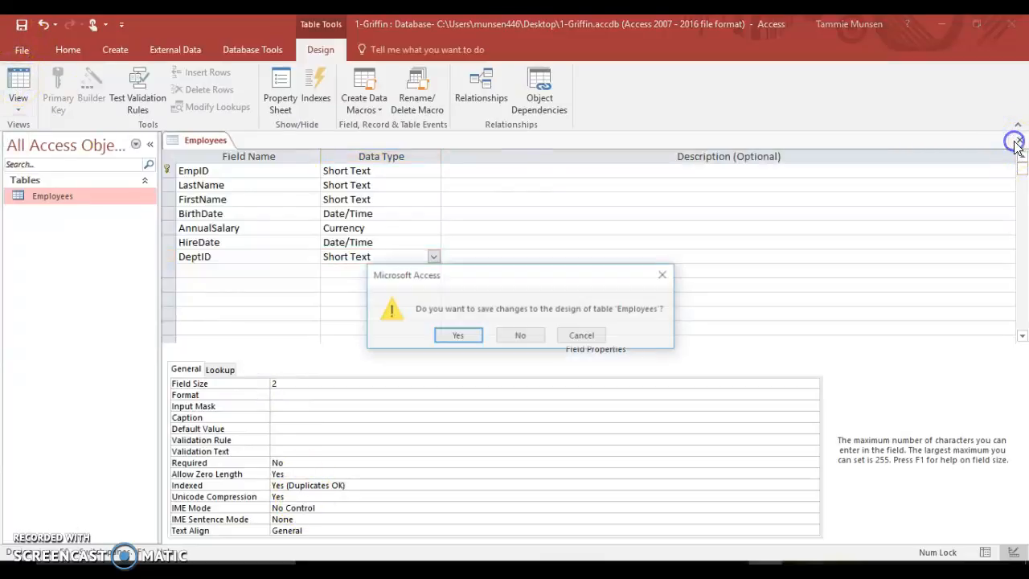
left_click(464, 338)
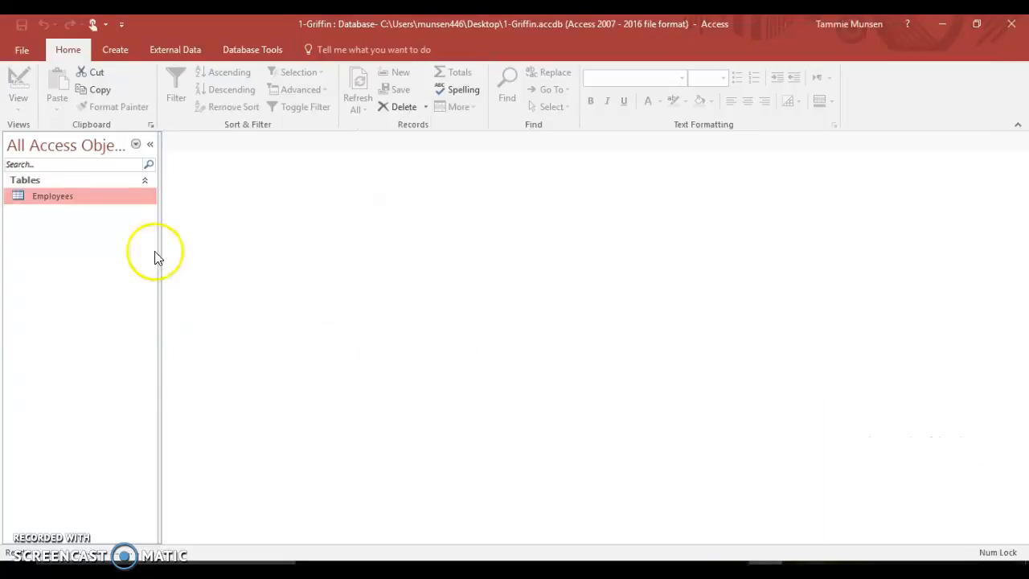
left_click(65, 196)
double_click(65, 196)
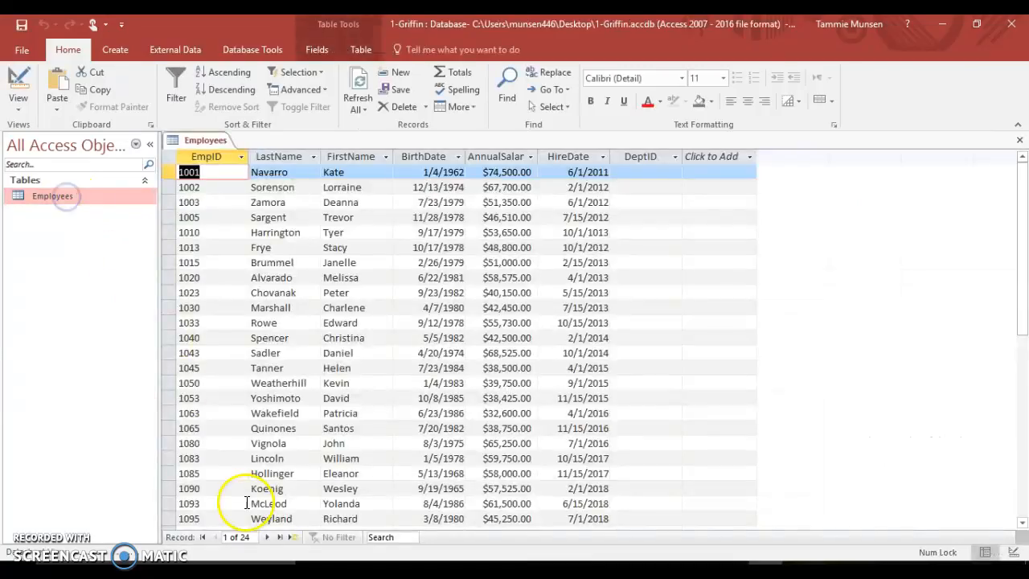
Step: Enter HR as the DeptID of the first Employees record, based on the department list in the Word instructions
left_click(653, 171)
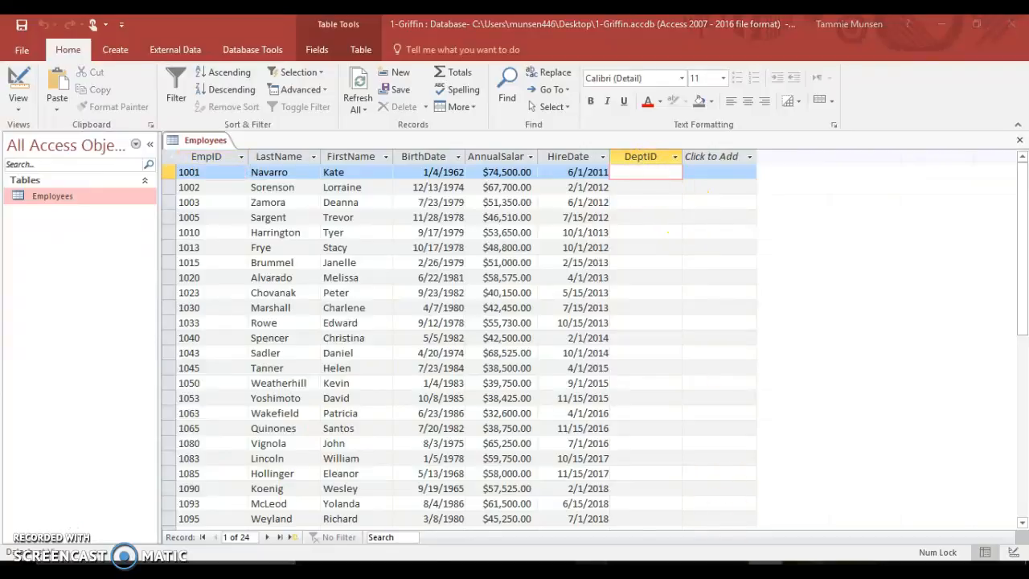
left_click(556, 543)
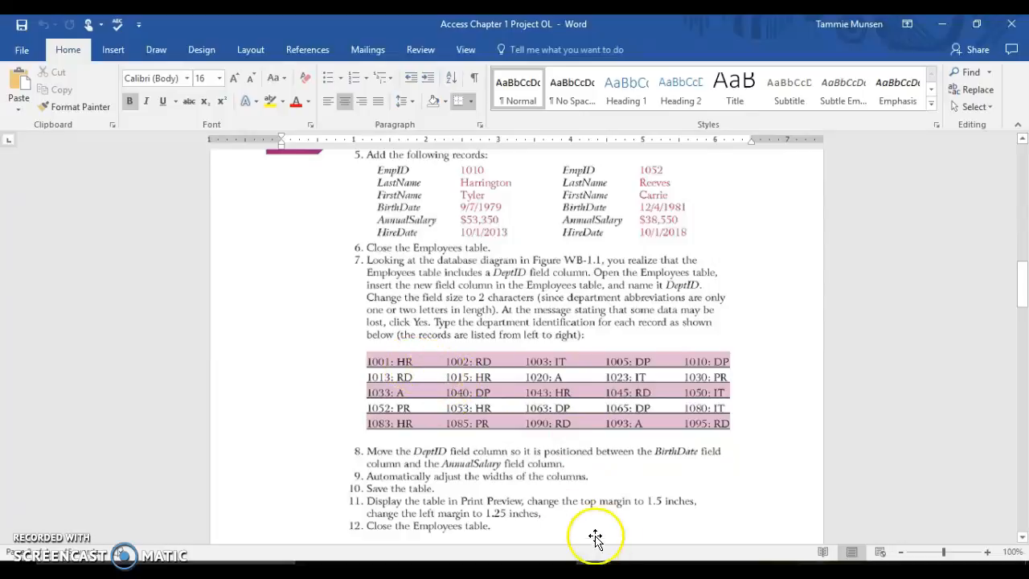
left_click(578, 572)
left_click(632, 177)
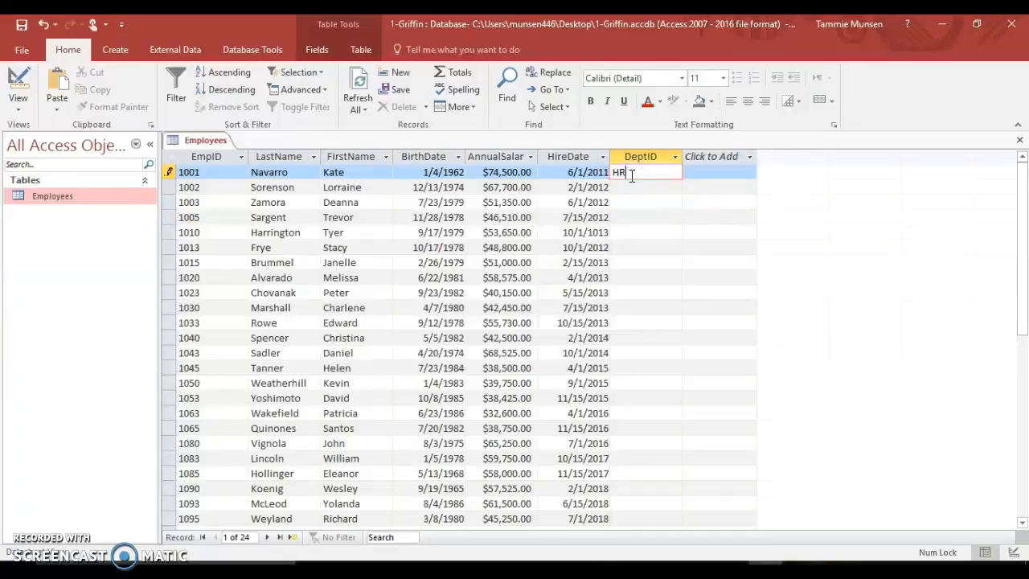
Step: Enter DeptID RD for the second Employees record and IT for the third, based on the department list in the Word instructions
mouse_move(595, 572)
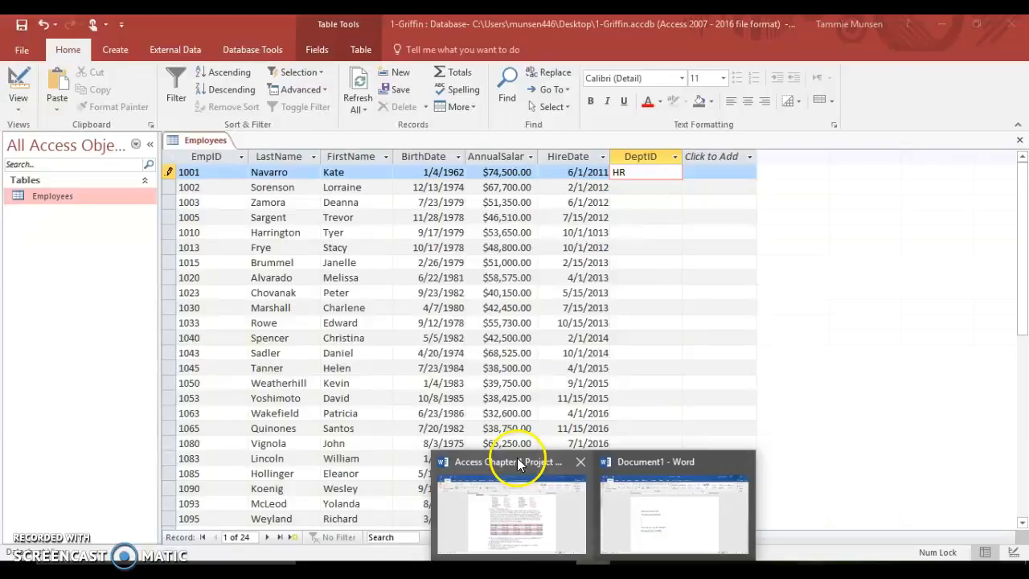
left_click(533, 540)
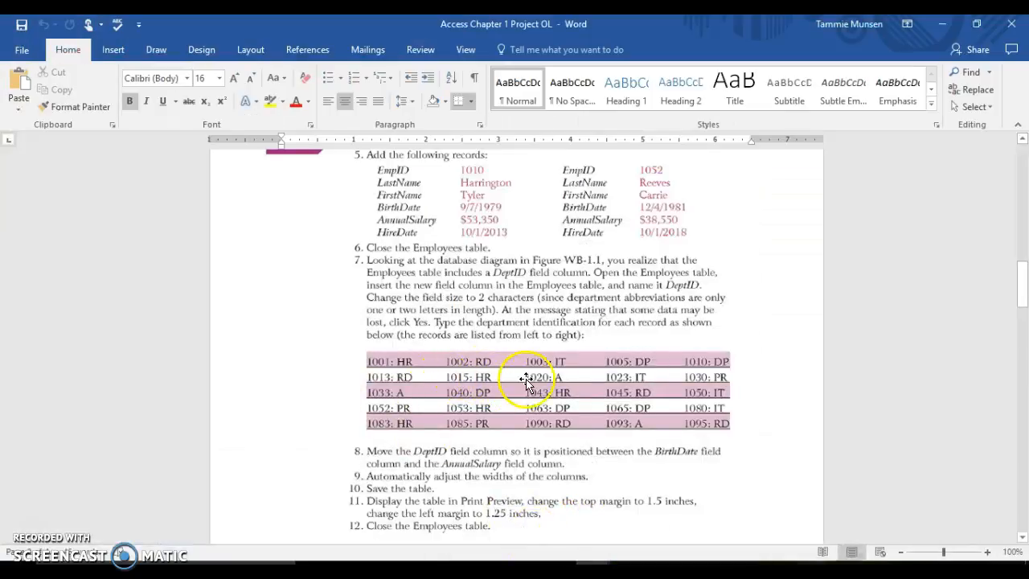
key("alt+Tab")
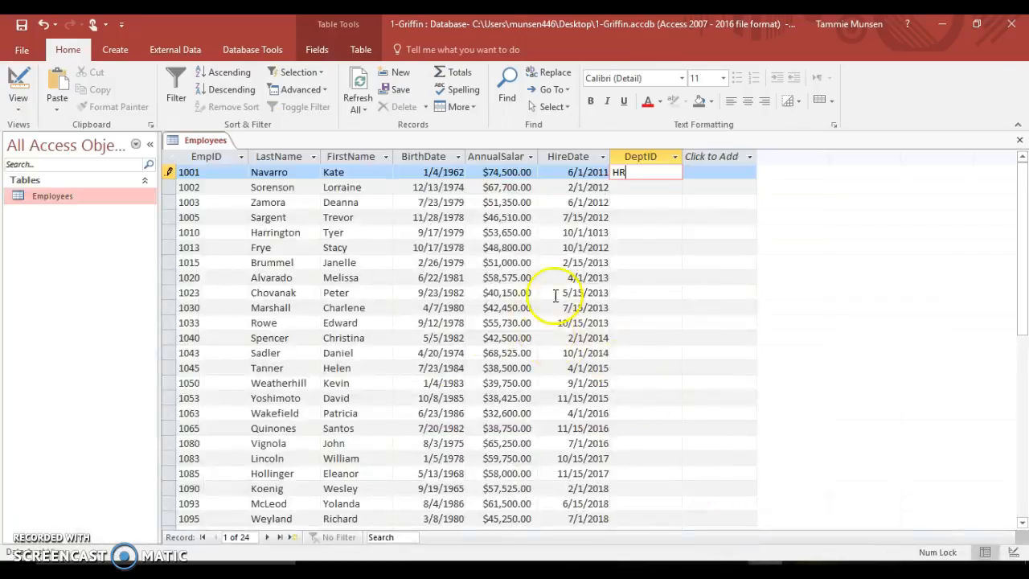
left_click(635, 188)
type("RD")
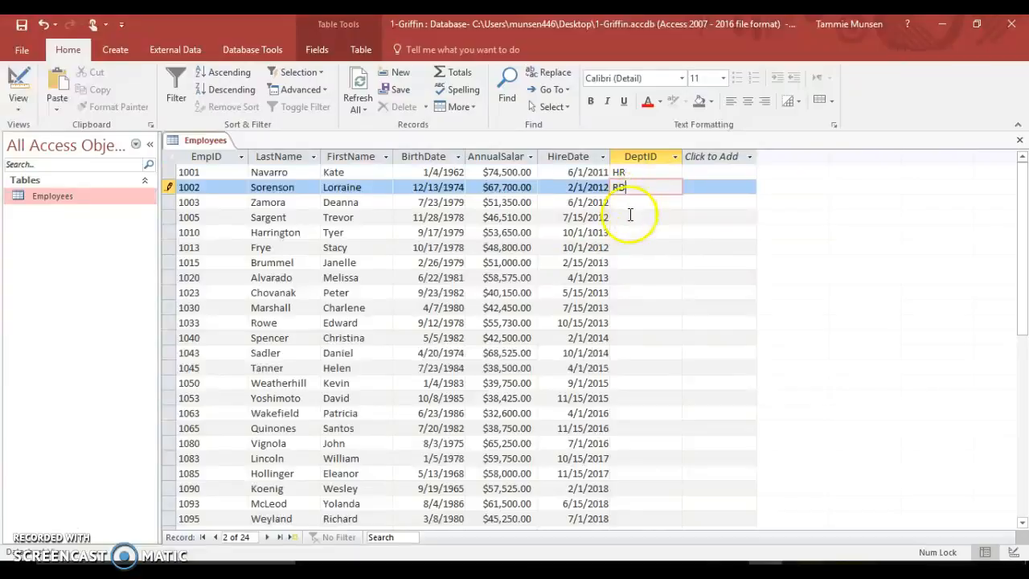
left_click(635, 202)
type("IT")
key("Down")
scroll(667, 482, "down", 2)
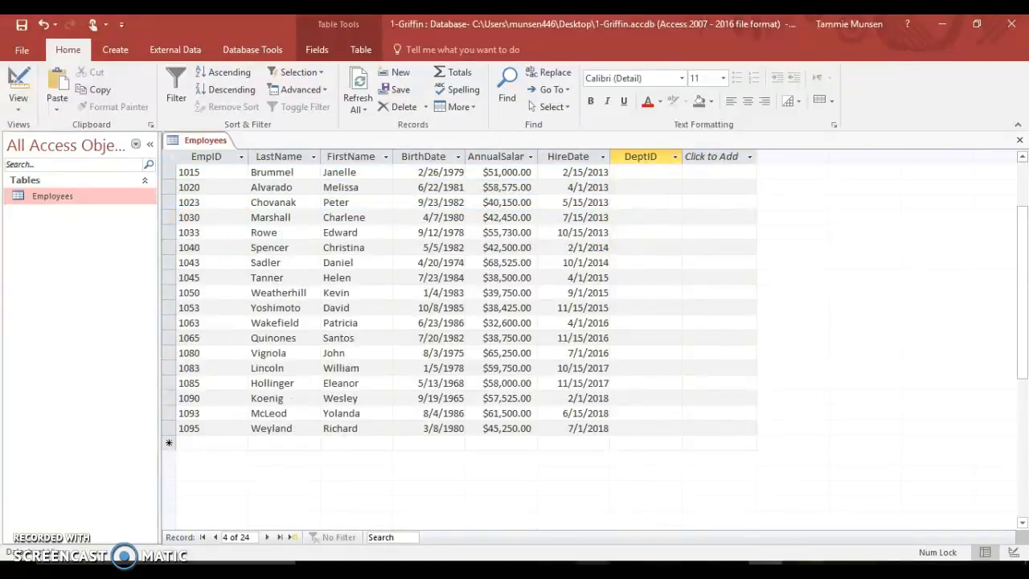
Step: Following item 8 of the Word instructions, move DeptID between BirthDate and AnnualSalary in the Employees table's Design View, save, and return to Datasheet View
mouse_move(587, 552)
left_click(497, 521)
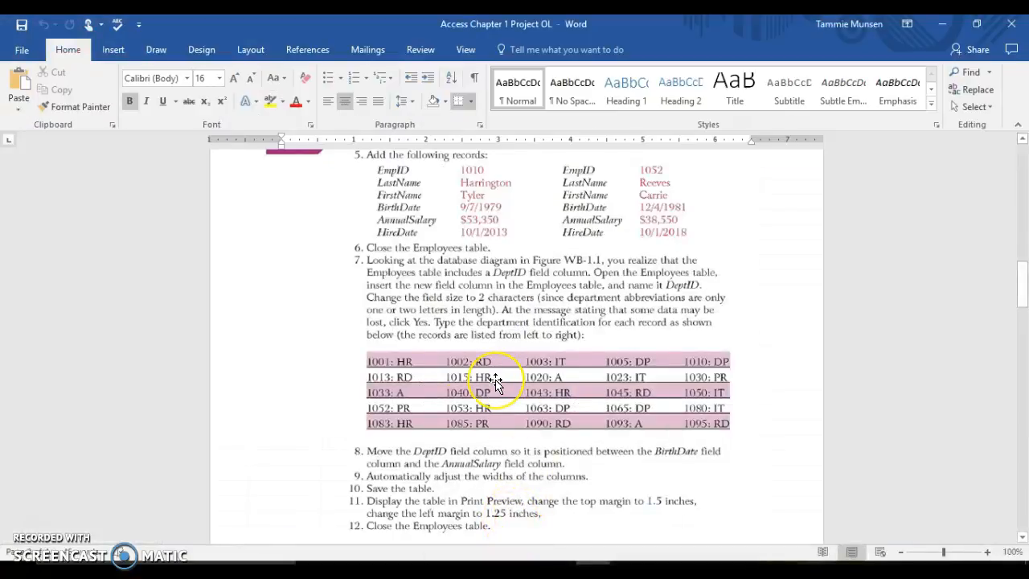
scroll(494, 384, "down", 3)
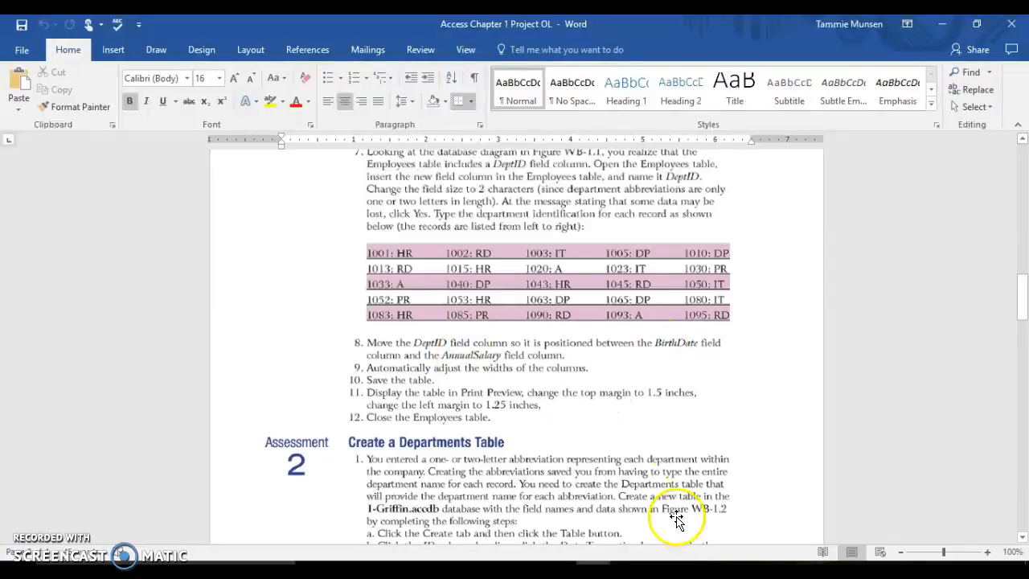
left_click(593, 563)
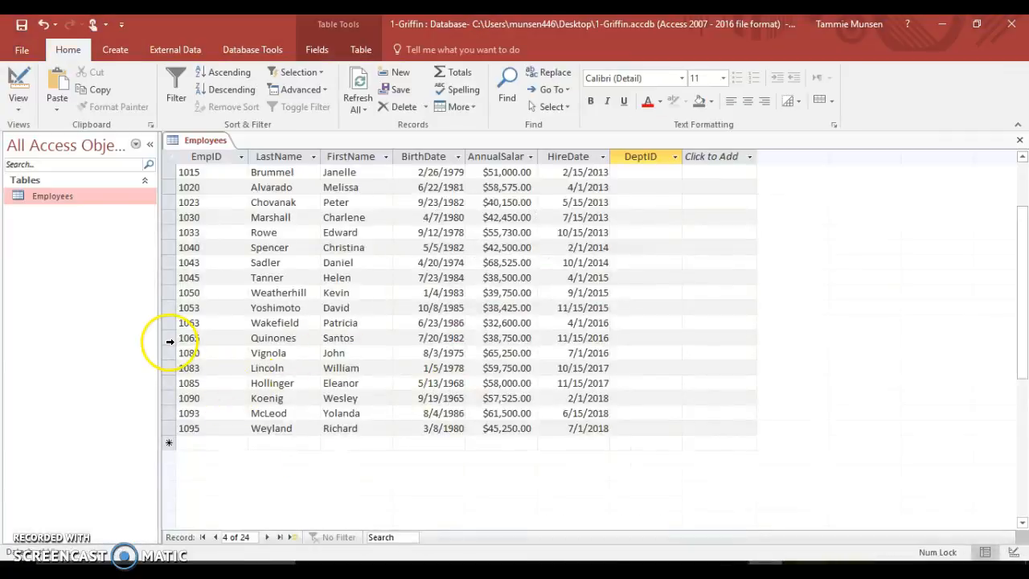
left_click(18, 87)
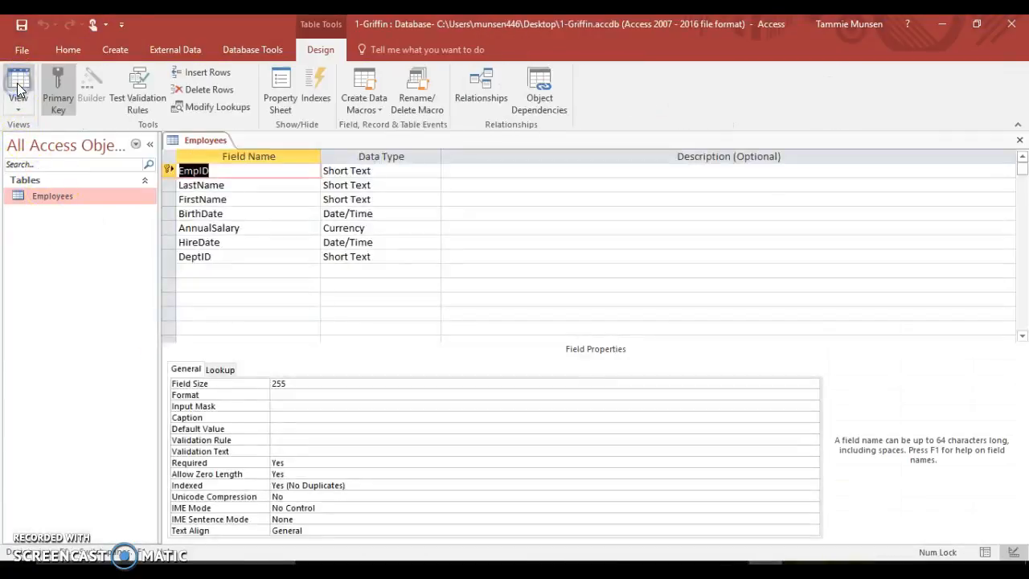
left_click(168, 256)
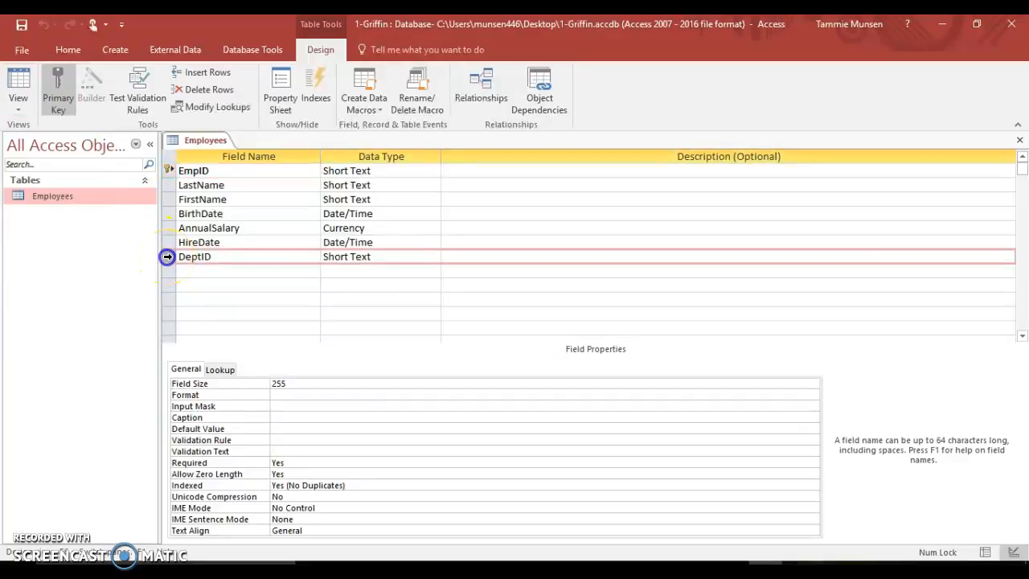
left_click(166, 255)
left_click_drag(166, 255, 172, 229)
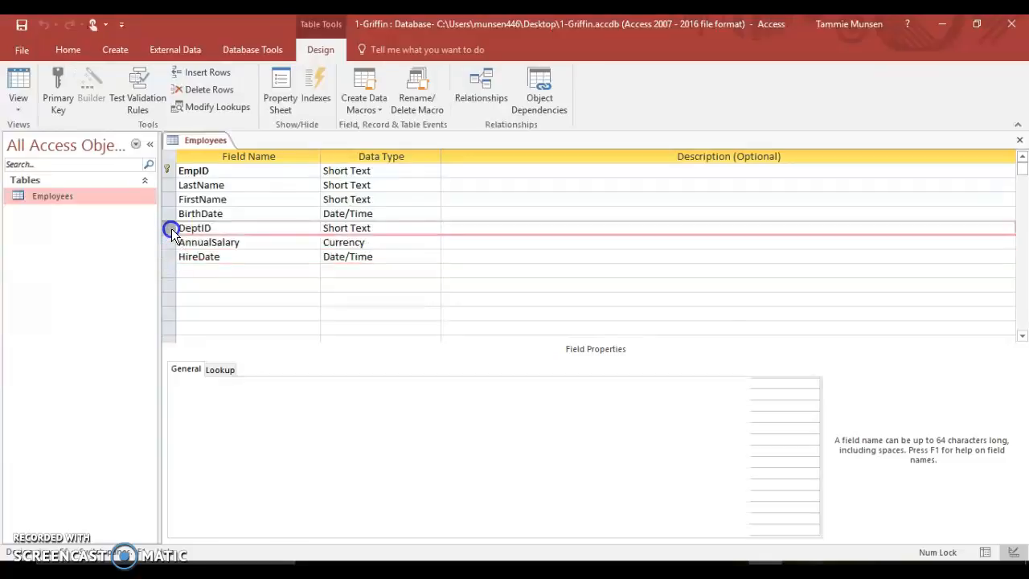
left_click(195, 228)
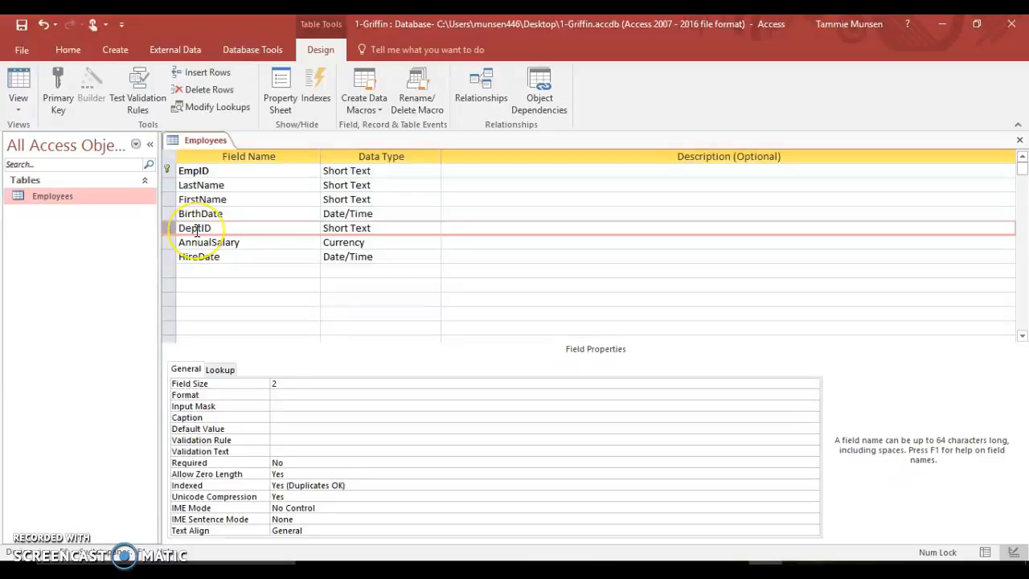
left_click(169, 228)
mouse_move(168, 229)
left_mouse_down()
mouse_move(171, 248)
mouse_move(170, 234)
left_mouse_up()
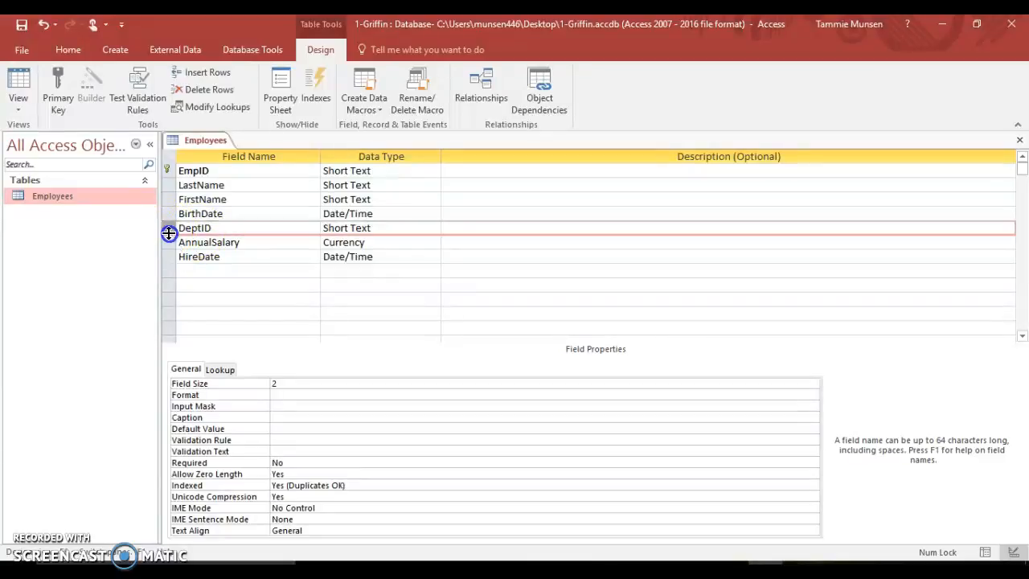
left_click(18, 84)
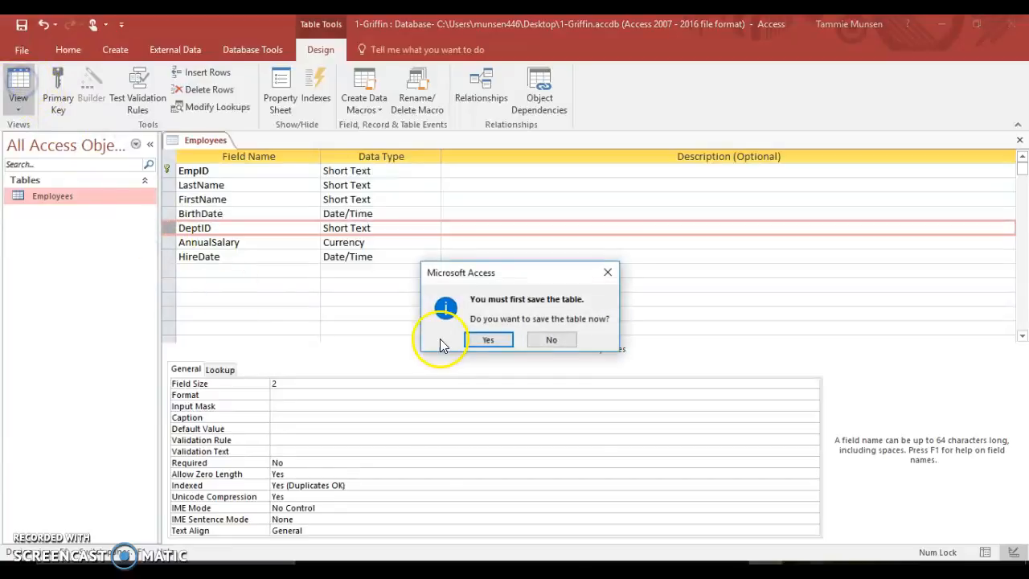
left_click(486, 340)
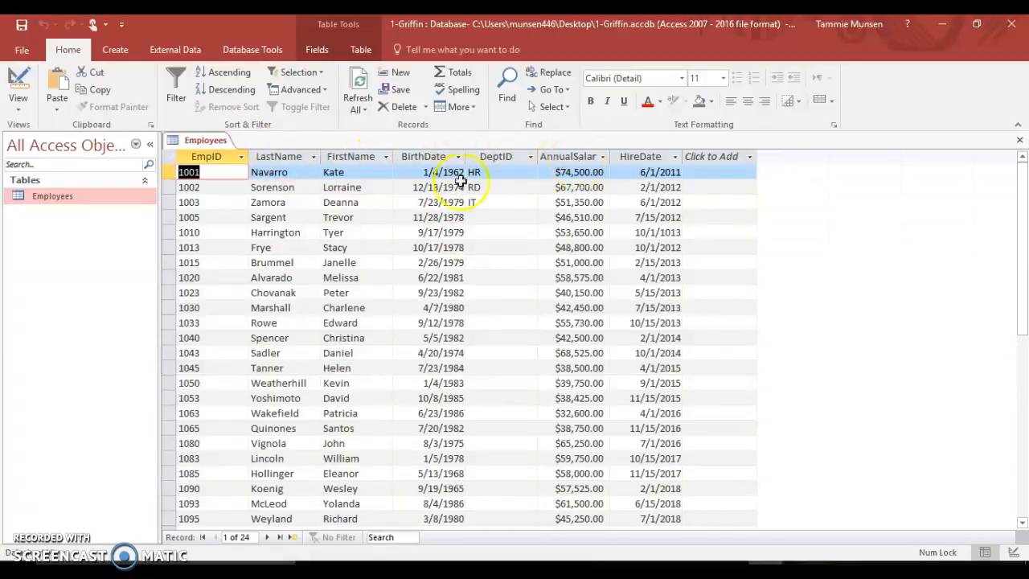
Step: Automatically adjust the widths of all columns in the Employees datasheet to fit their contents
left_click_drag(226, 157, 710, 172)
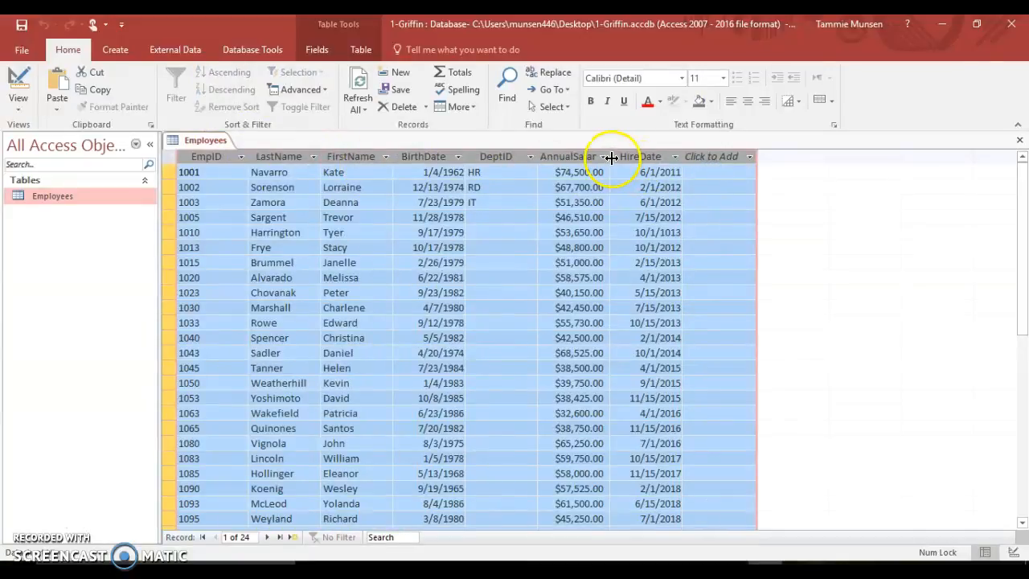
double_click(611, 157)
left_click(680, 204)
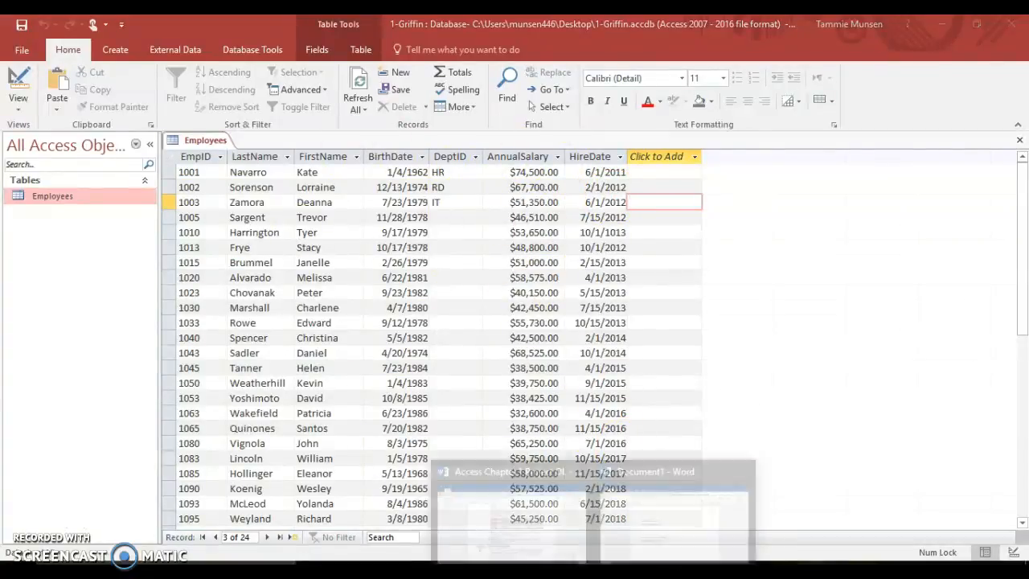
Step: Check item 11 of the Word instructions and display the Employees table in Print Preview
left_click(531, 540)
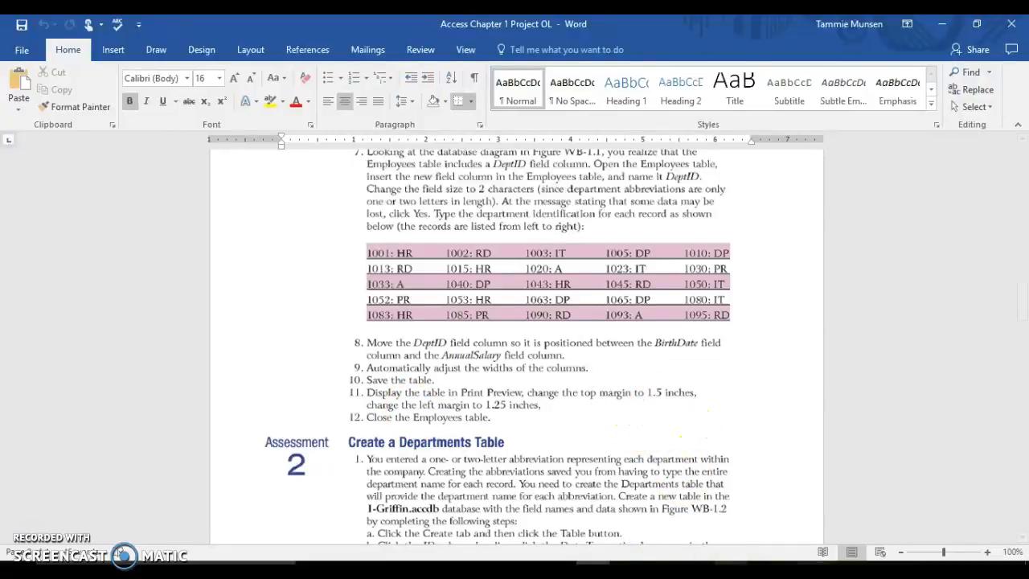
key("alt+Tab")
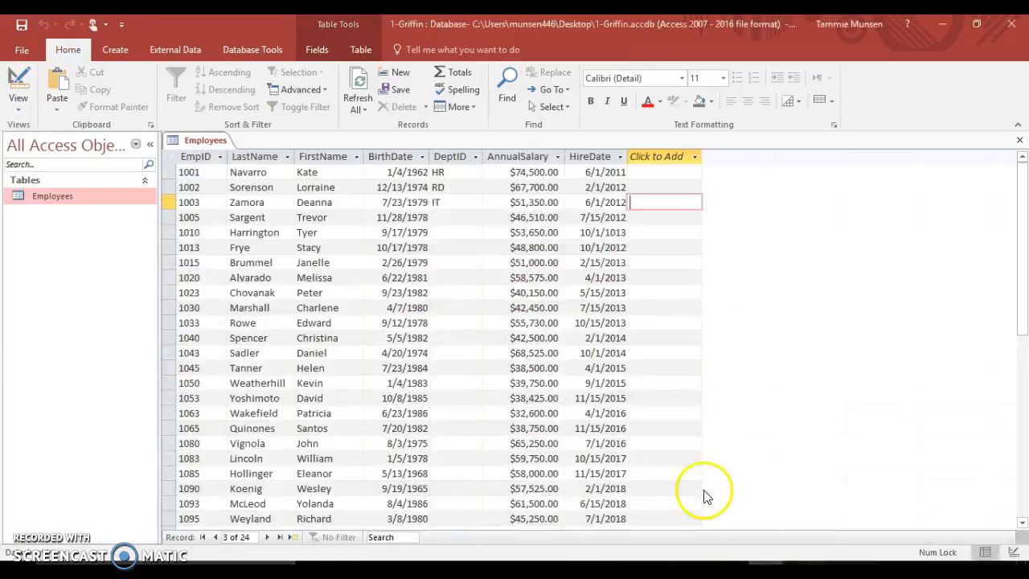
left_click(19, 50)
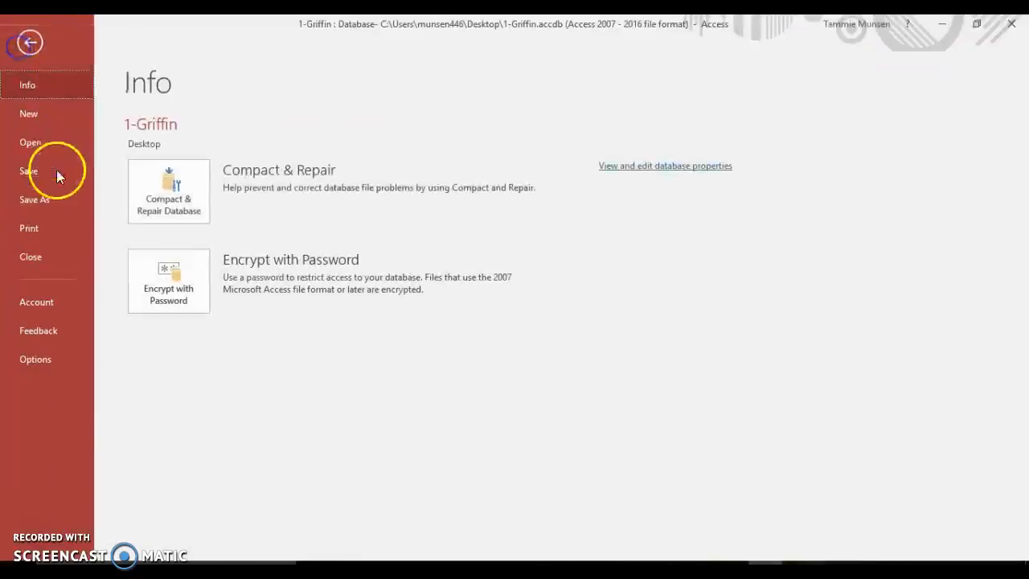
left_click(36, 227)
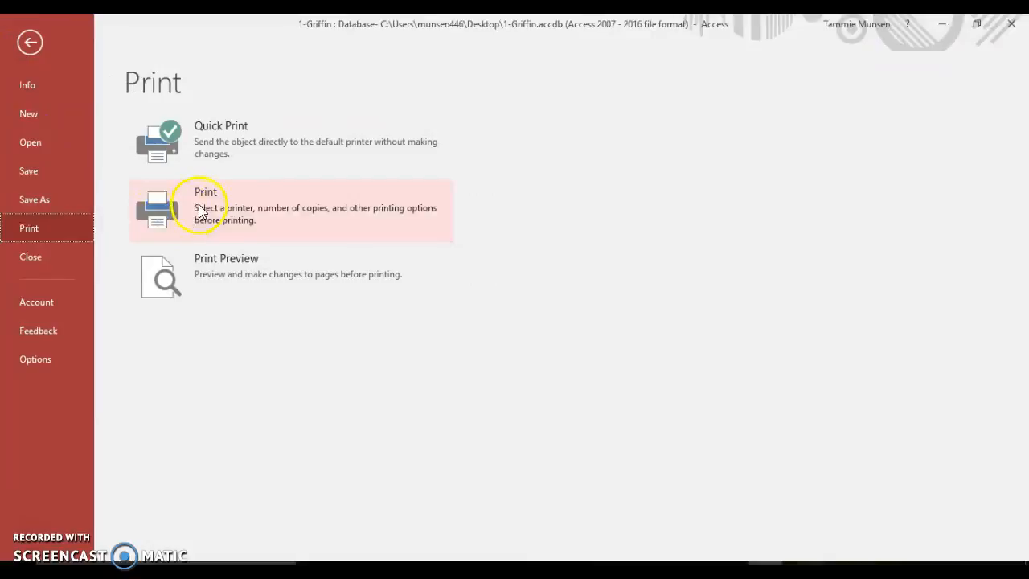
left_click(215, 259)
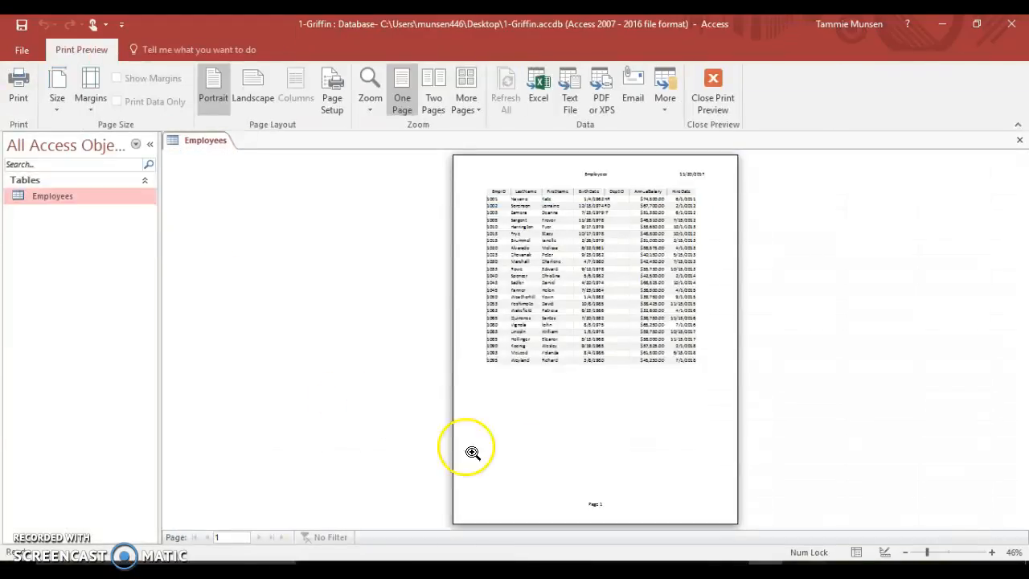
Step: Try to apply custom margins to the Employees print layout, and close Print Preview
left_click(88, 110)
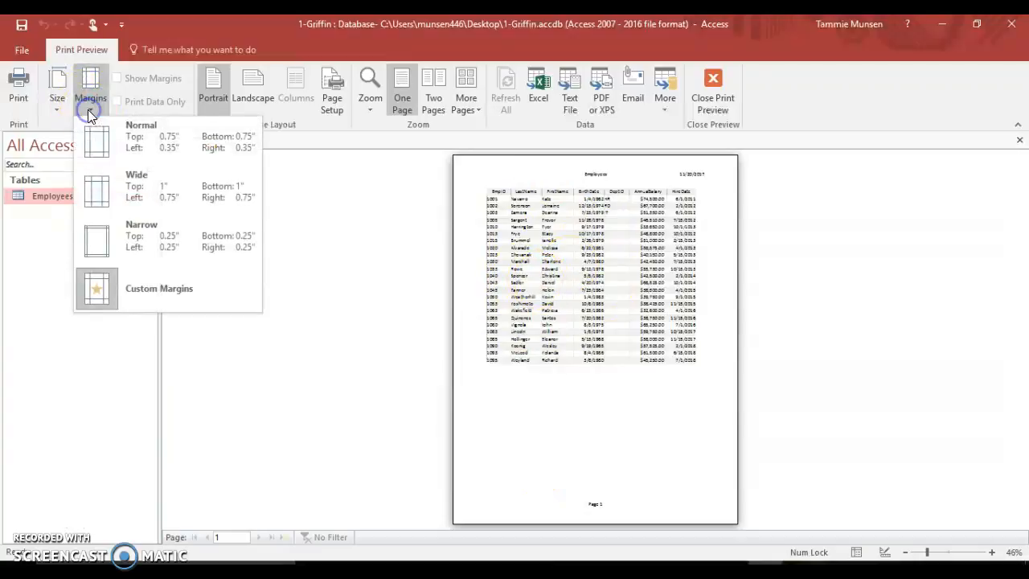
left_click(142, 291)
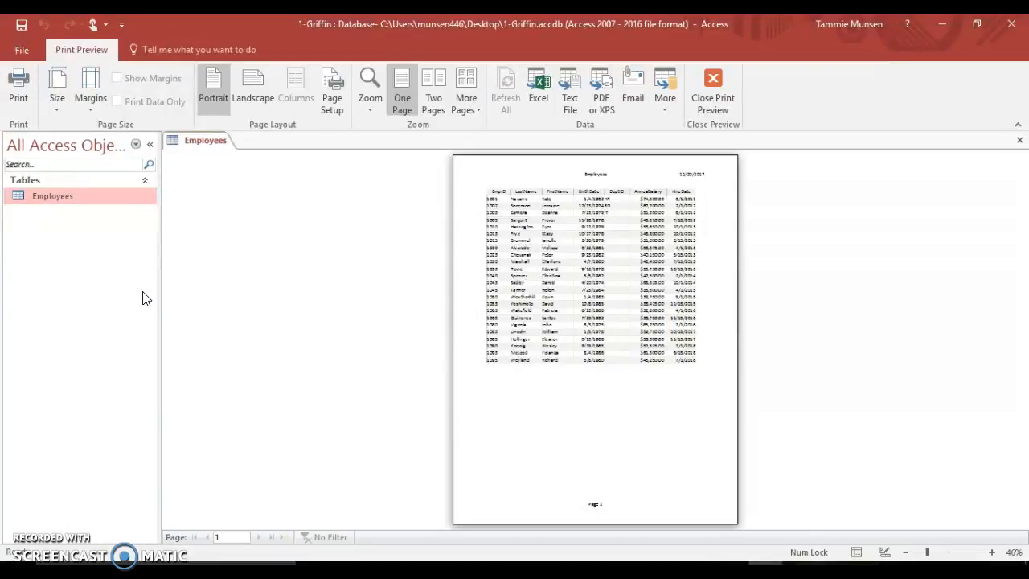
left_click(94, 111)
left_click(98, 289)
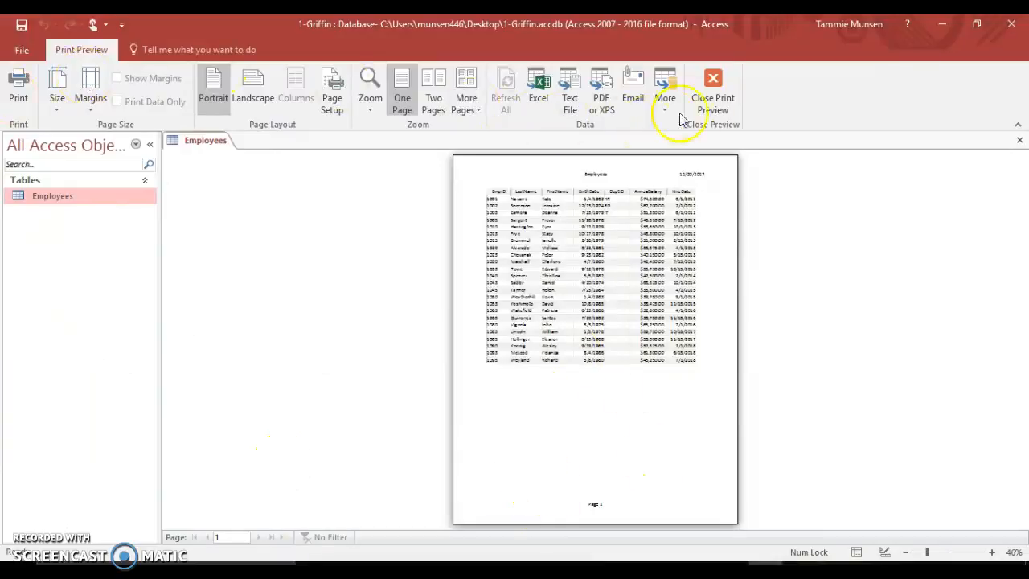
left_click(712, 84)
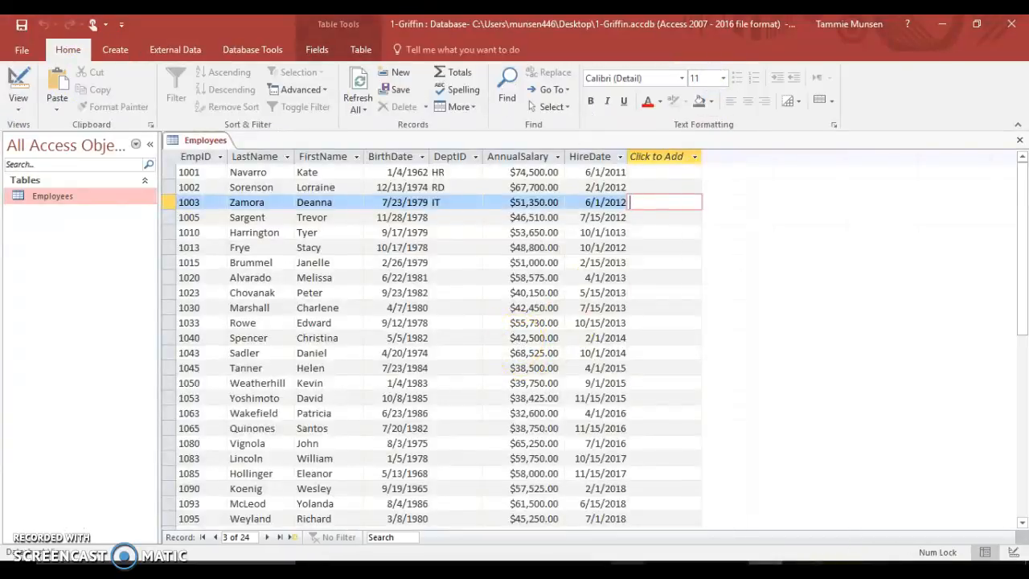
Step: Review the Word instructions for the Departments and Benefits tables in Assessments 2 and 3, and return to the Access database
mouse_move(594, 571)
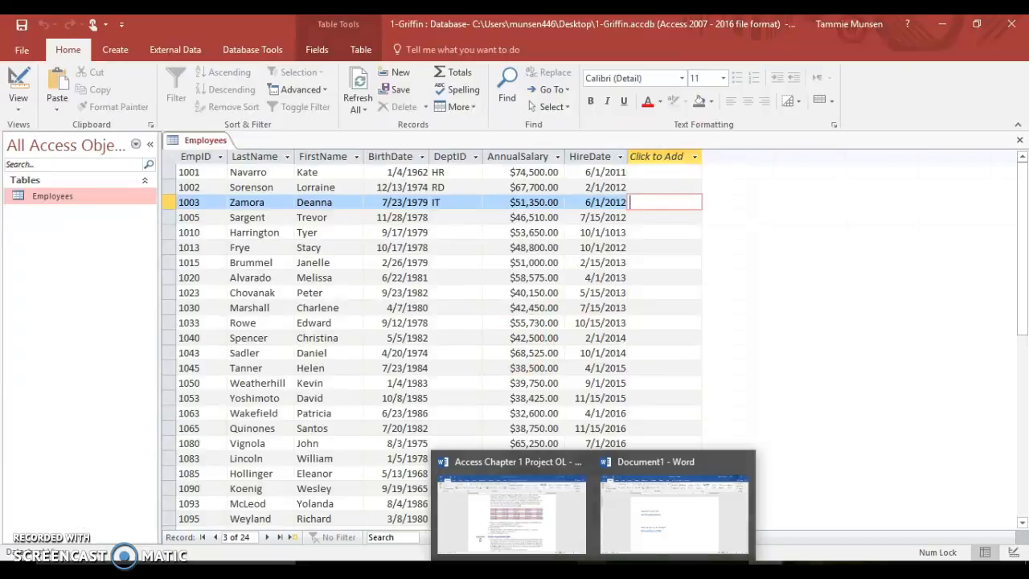
left_click(490, 531)
scroll(498, 470, "down", 3)
scroll(499, 470, "down", 10)
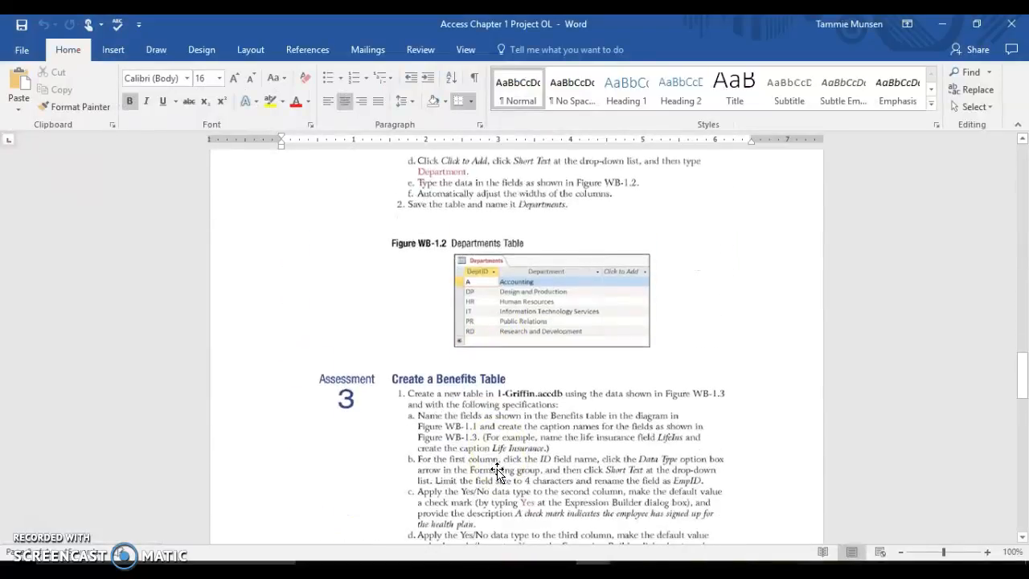
scroll(497, 469, "down", 3)
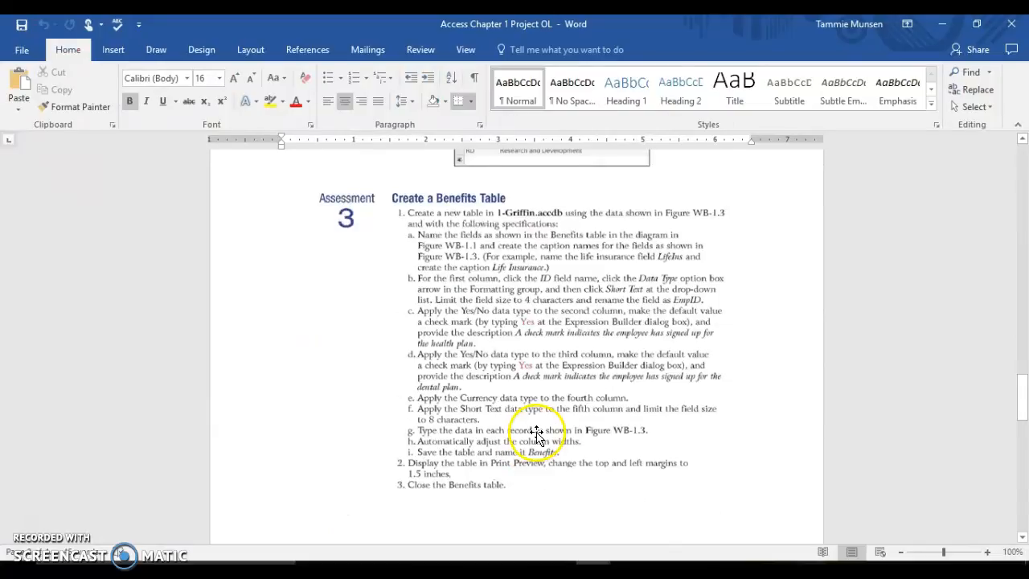
scroll(482, 400, "down", 5)
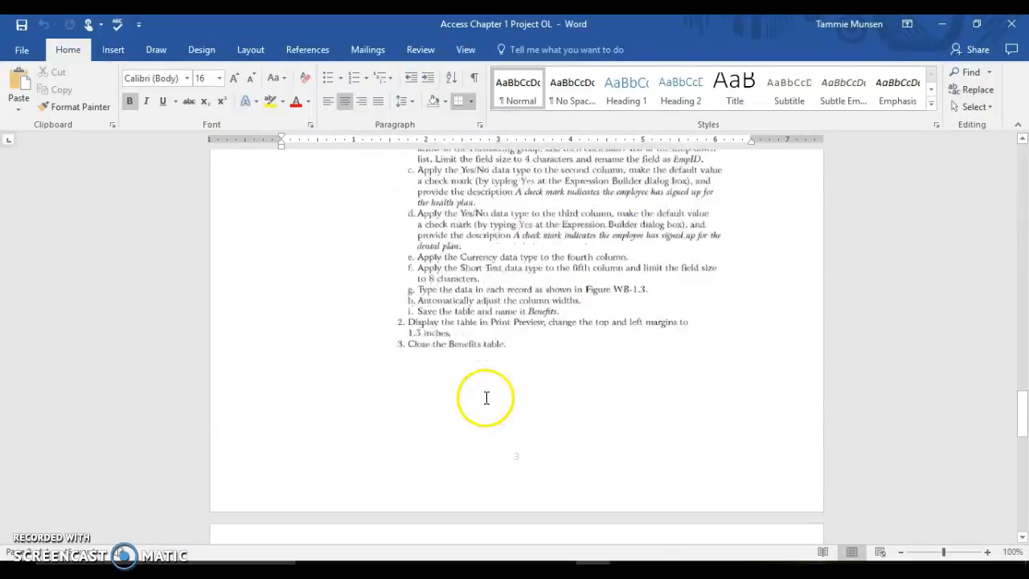
scroll(485, 400, "up", 20)
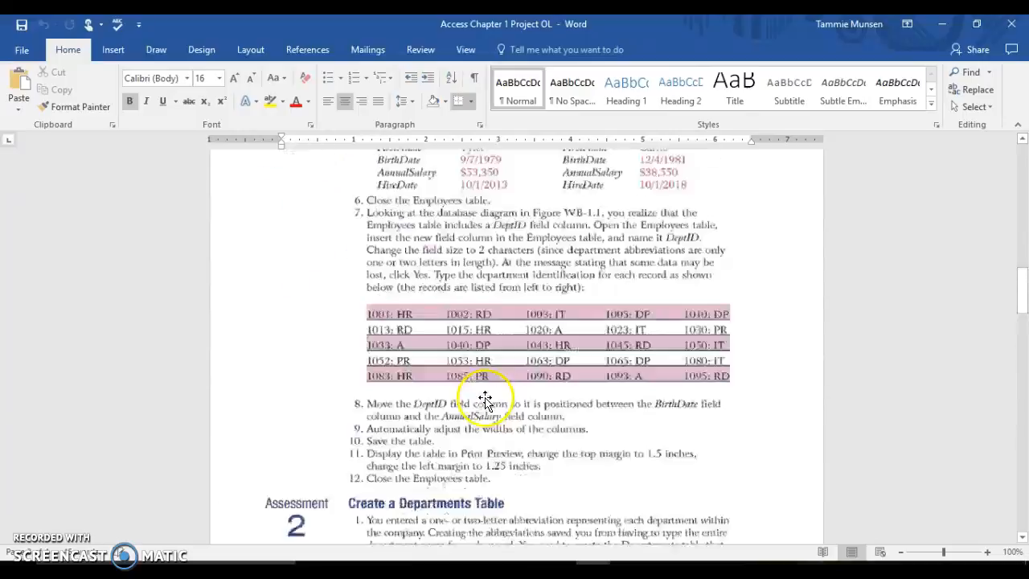
left_click(759, 565)
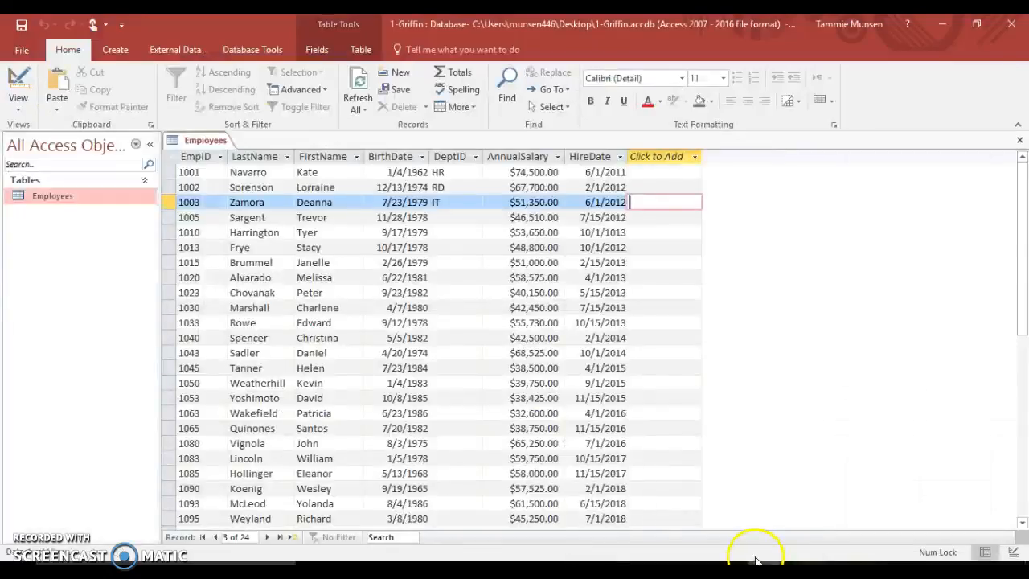
Step: Create a new blank table in Design View in the 1-Griffin database
left_click(117, 52)
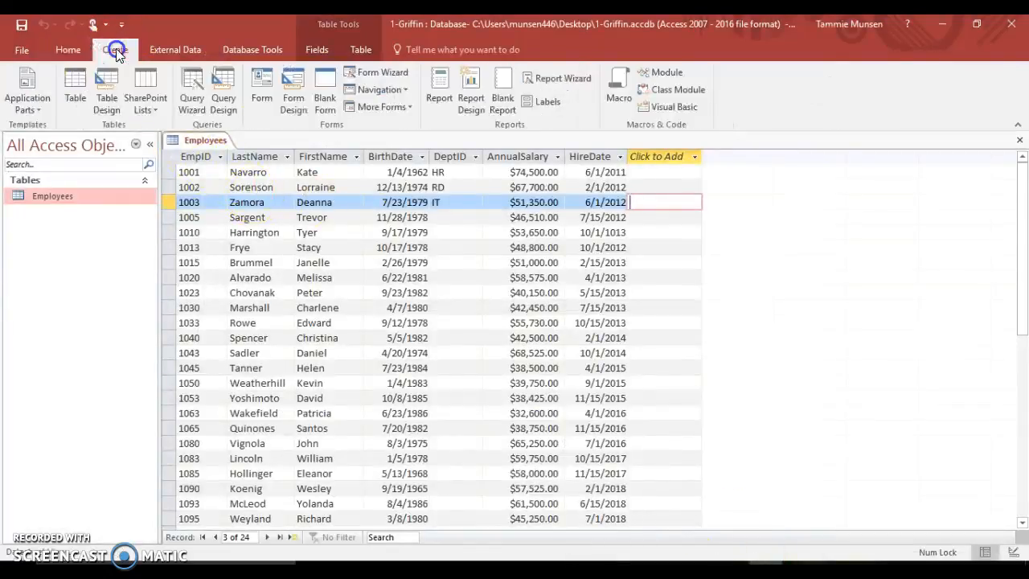
left_click(105, 80)
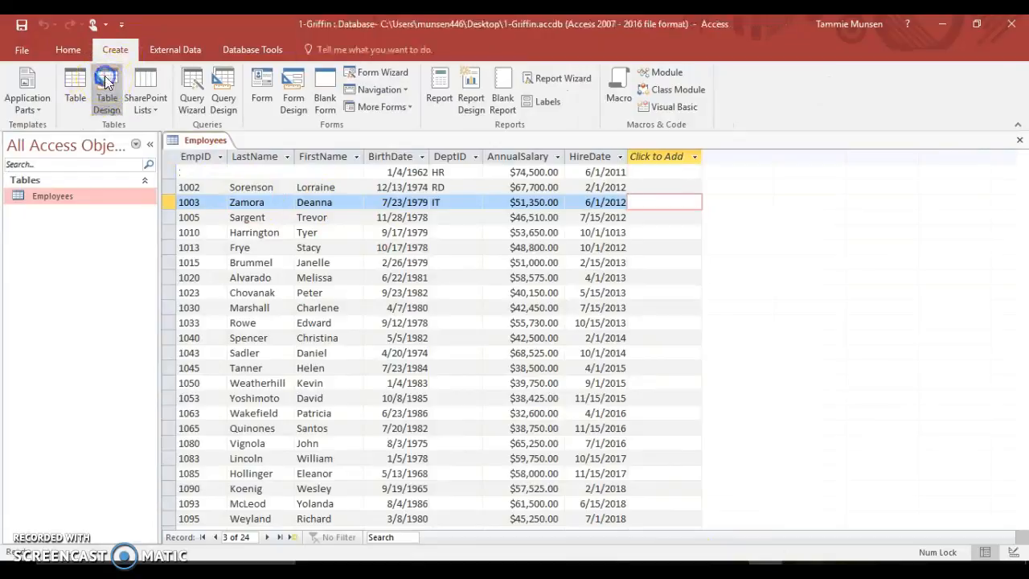
left_click(197, 175)
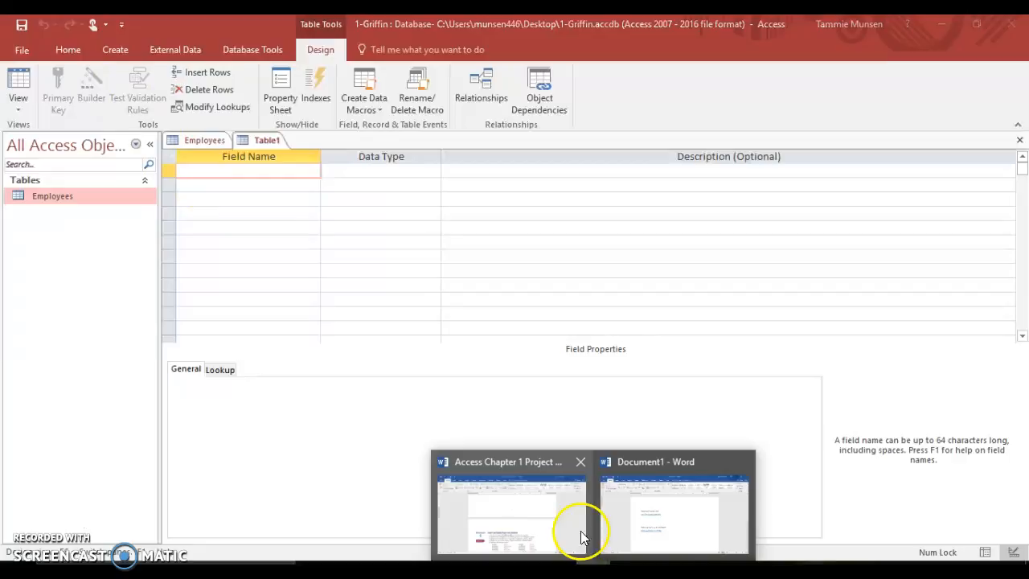
Step: Using Figure WB-1.2 in the Word instructions as reference, add DeptID as the first field of the new table with the Short Text data type
left_click(581, 533)
scroll(462, 424, "down", 3)
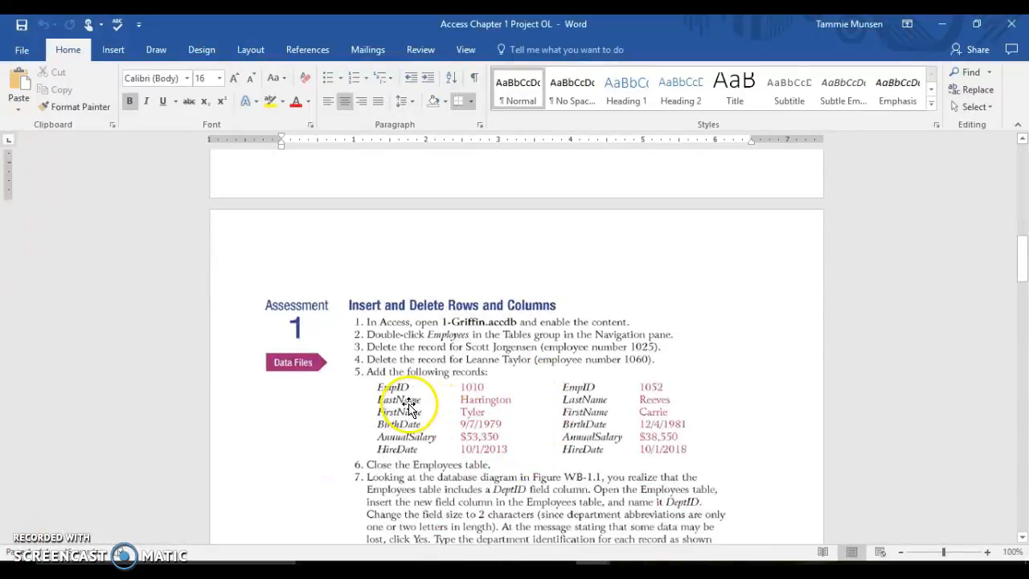
scroll(406, 414, "down", 15)
scroll(409, 409, "down", 2)
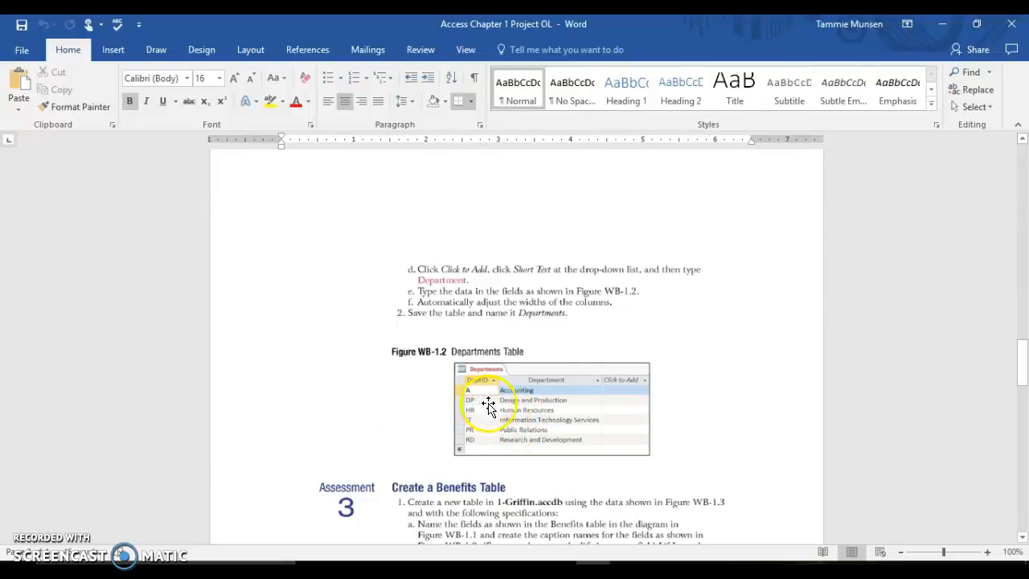
scroll(507, 396, "down", 1)
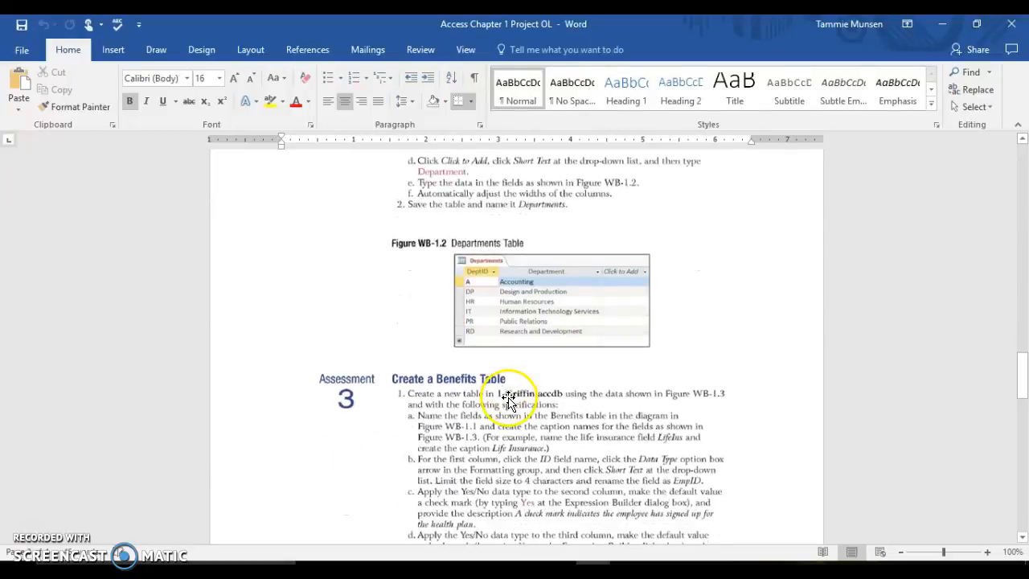
scroll(509, 397, "up", 3)
left_click(715, 570)
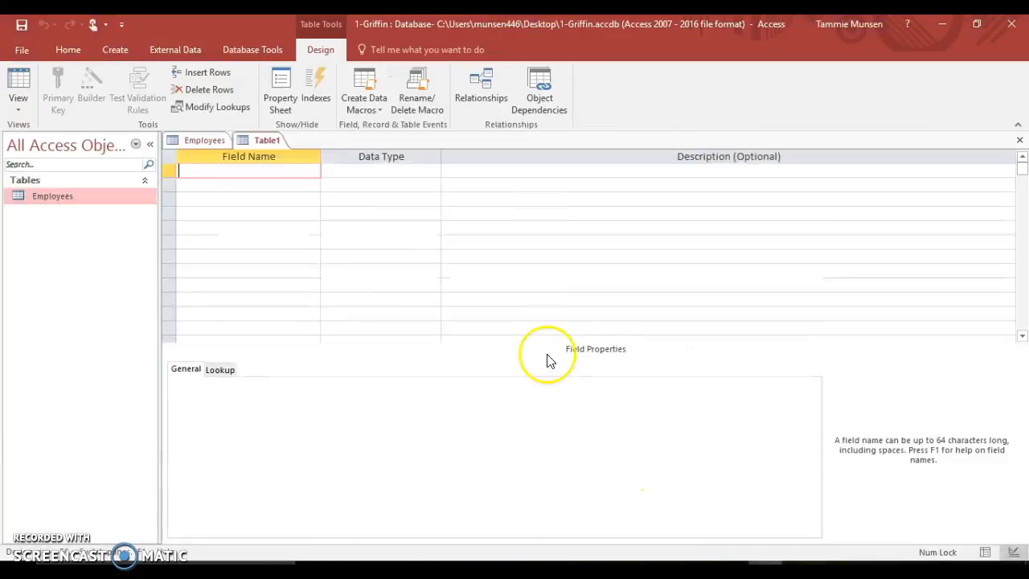
left_click(230, 174)
type("DeptID")
key("Tab")
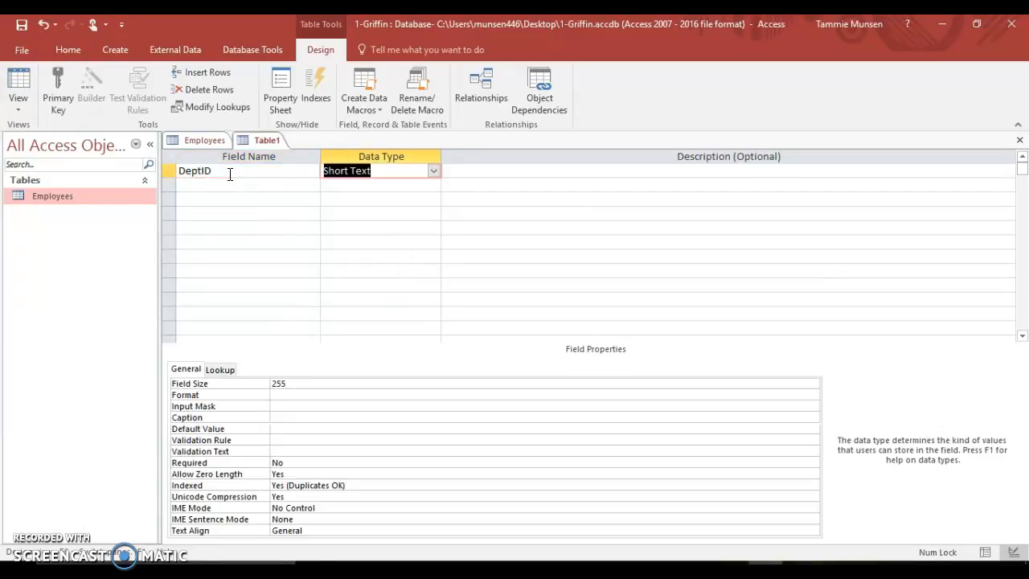
Step: Set DeptID's field size to 2, and add a Department field with the Short Text data type and field size 35
left_click(265, 389)
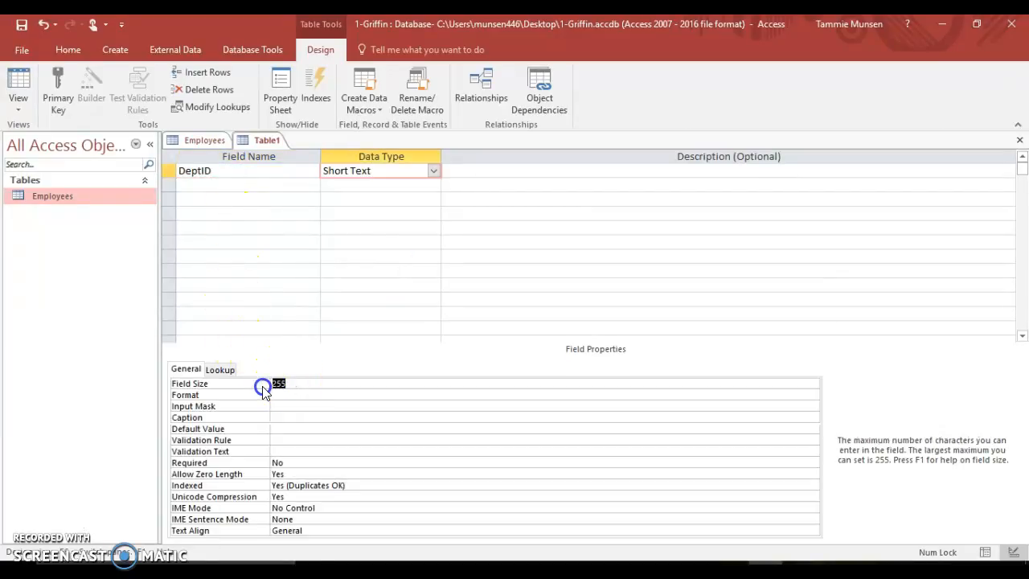
left_click(195, 183)
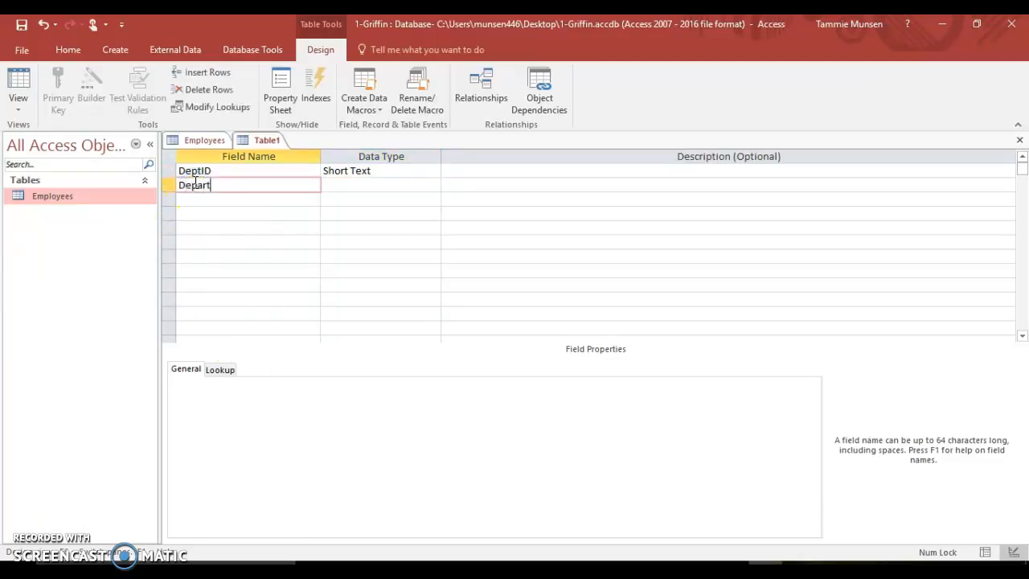
left_click(325, 184)
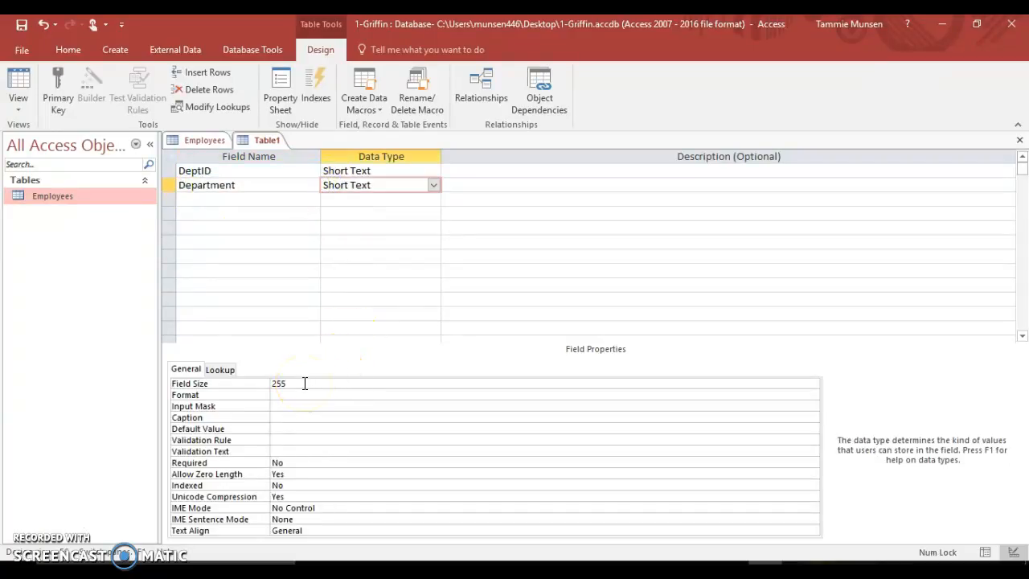
left_click(287, 384)
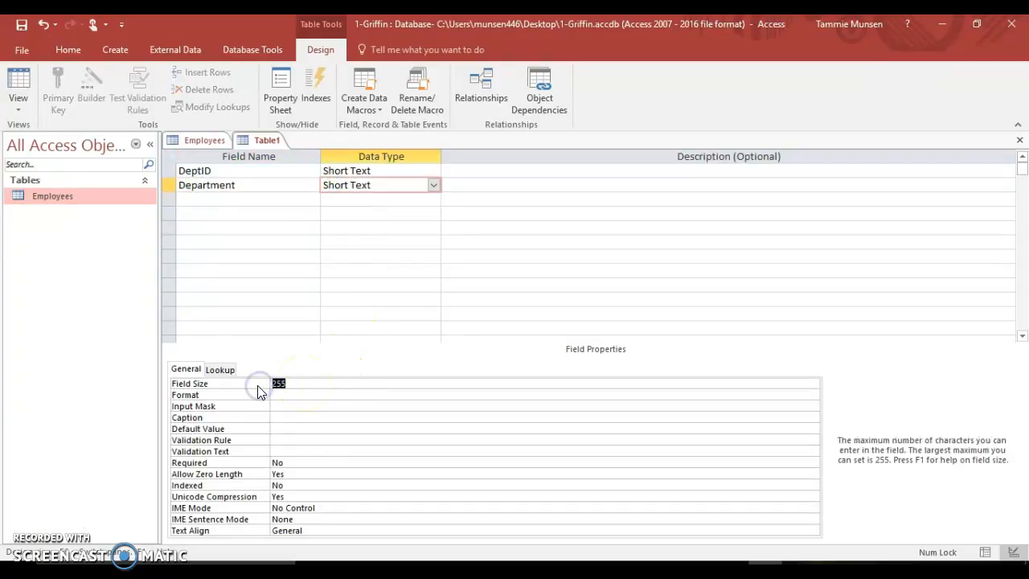
type("35")
Step: Save the new table as Departments with an automatically created primary key, and show it in Datasheet View
left_click(18, 81)
left_click(485, 340)
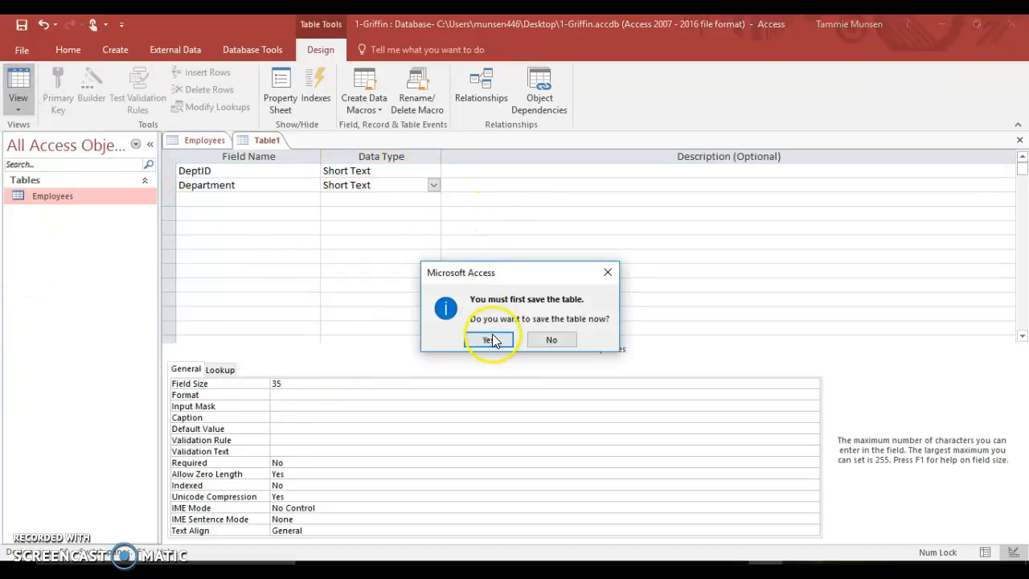
left_click(455, 209)
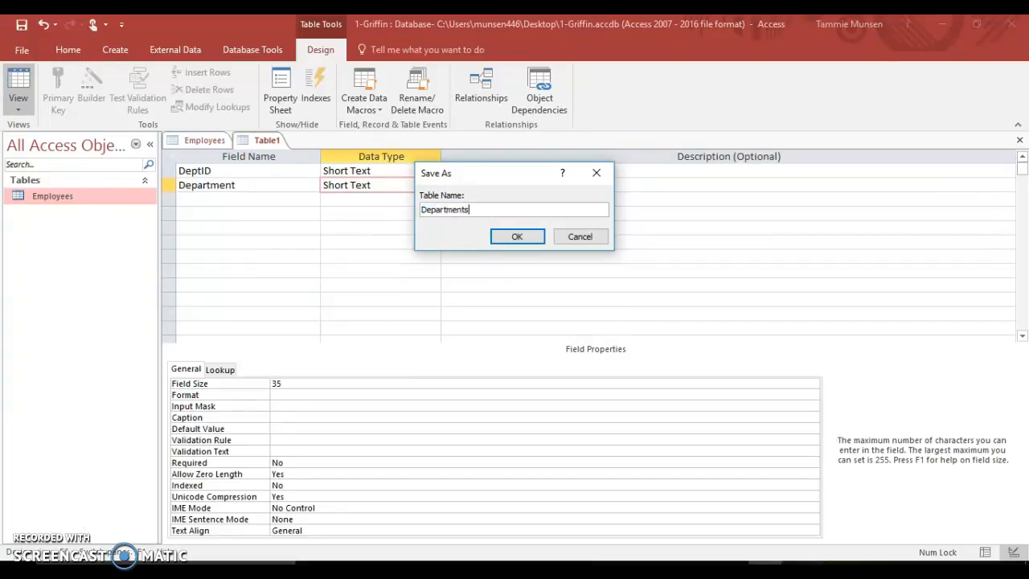
left_click(517, 235)
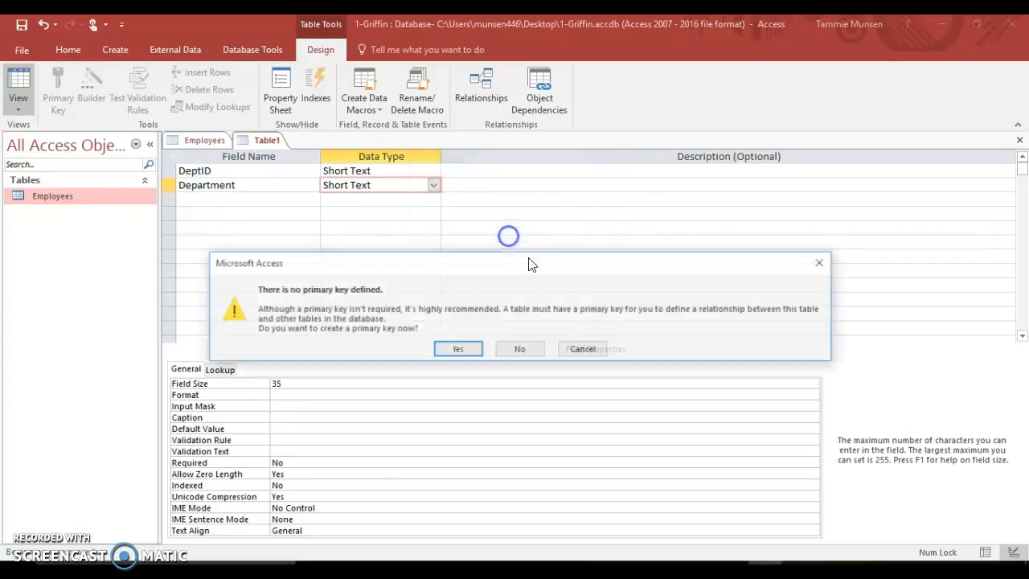
left_click(470, 354)
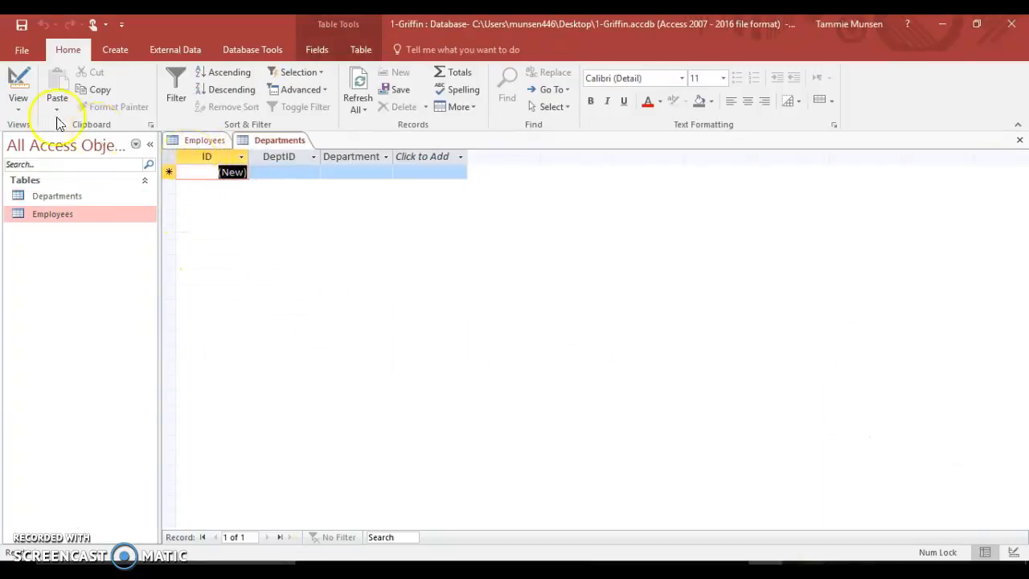
Step: In Design View, remove the primary key from the ID field of the Departments table and try to delete that field
left_click(13, 79)
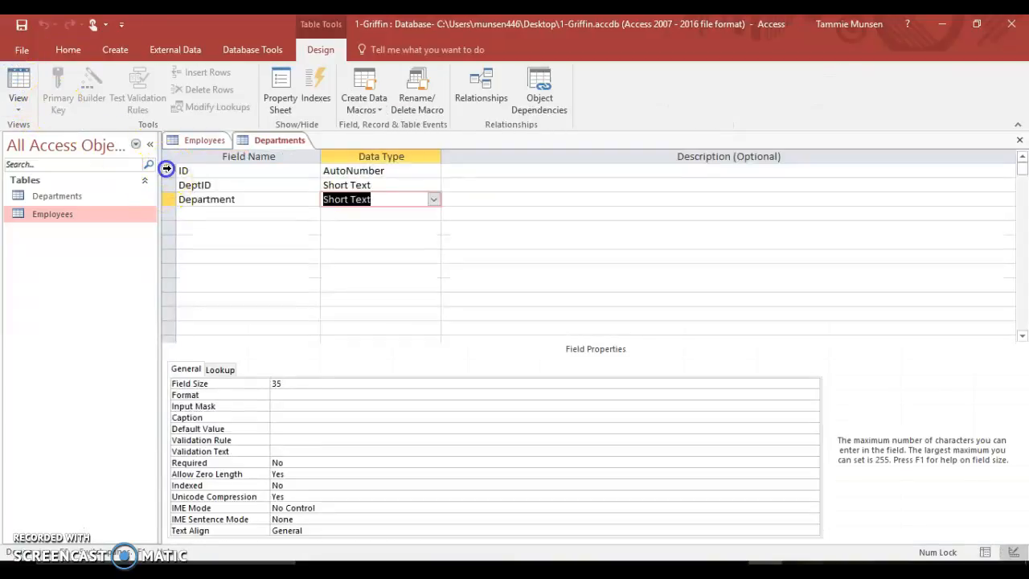
left_click(166, 170)
right_click(167, 170)
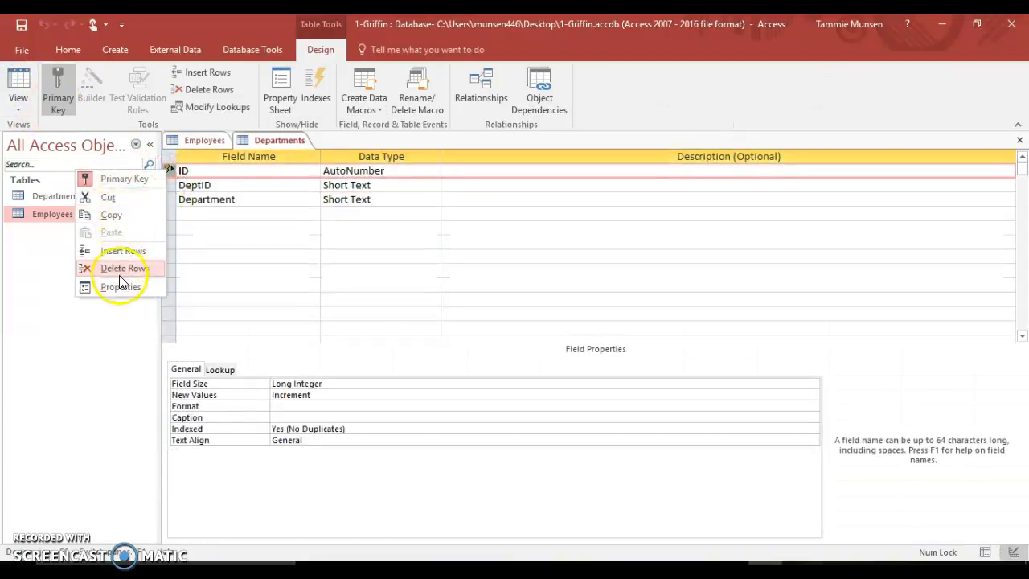
left_click(115, 178)
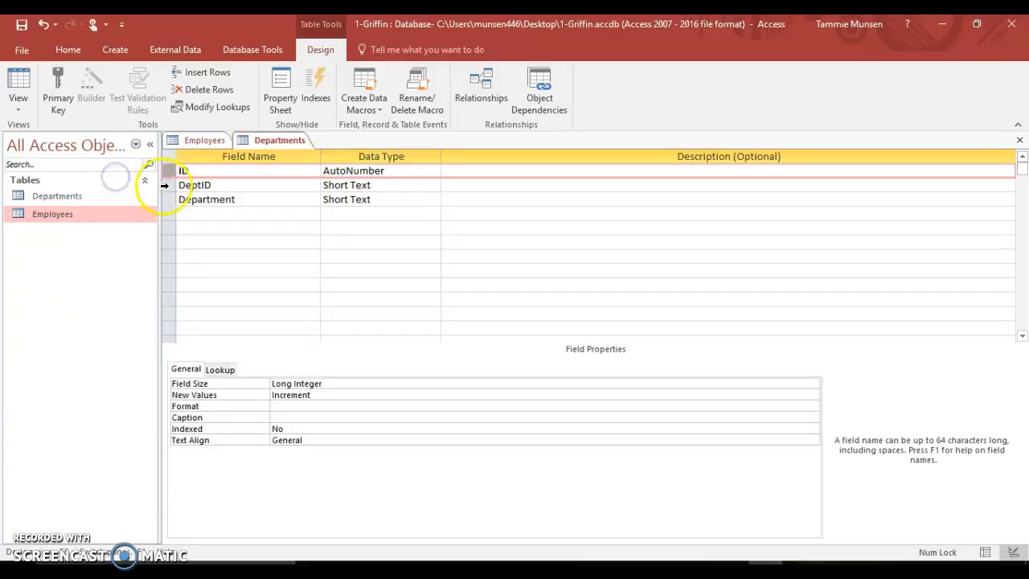
left_click(169, 171)
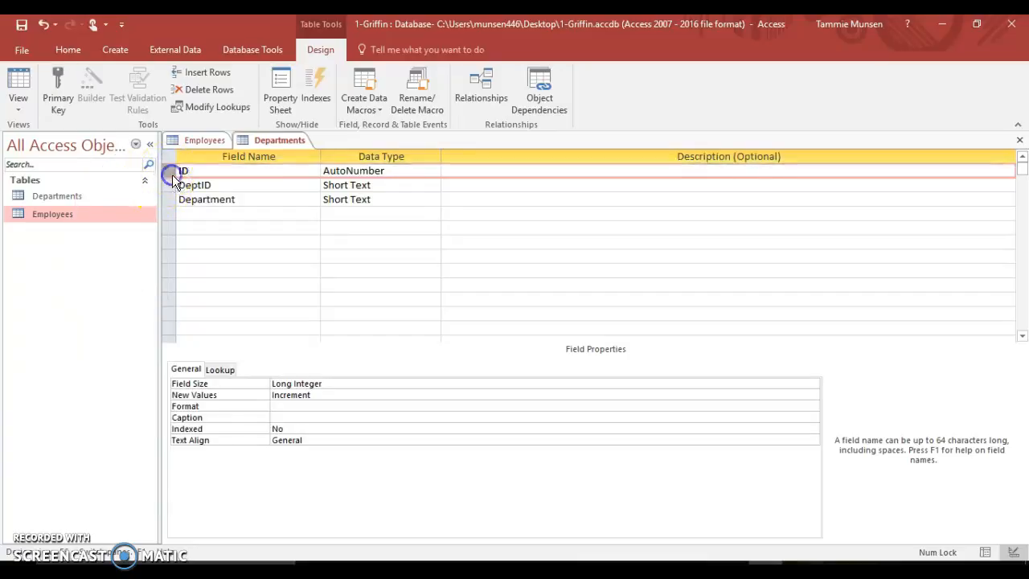
key("Delete")
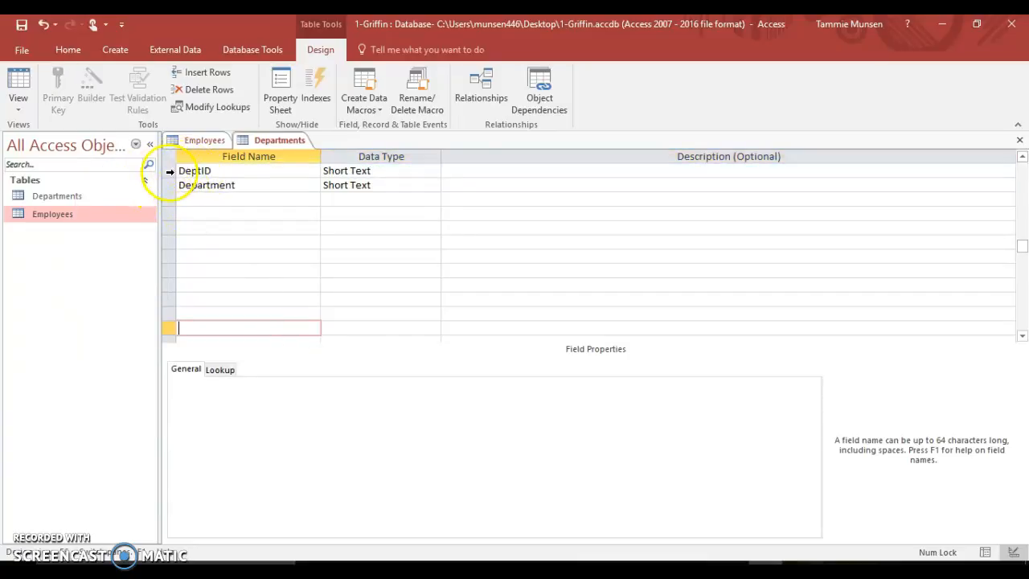
Step: Make DeptID the primary key of the Departments table, save the table and show it in Datasheet View
left_click(169, 172)
left_click(65, 98)
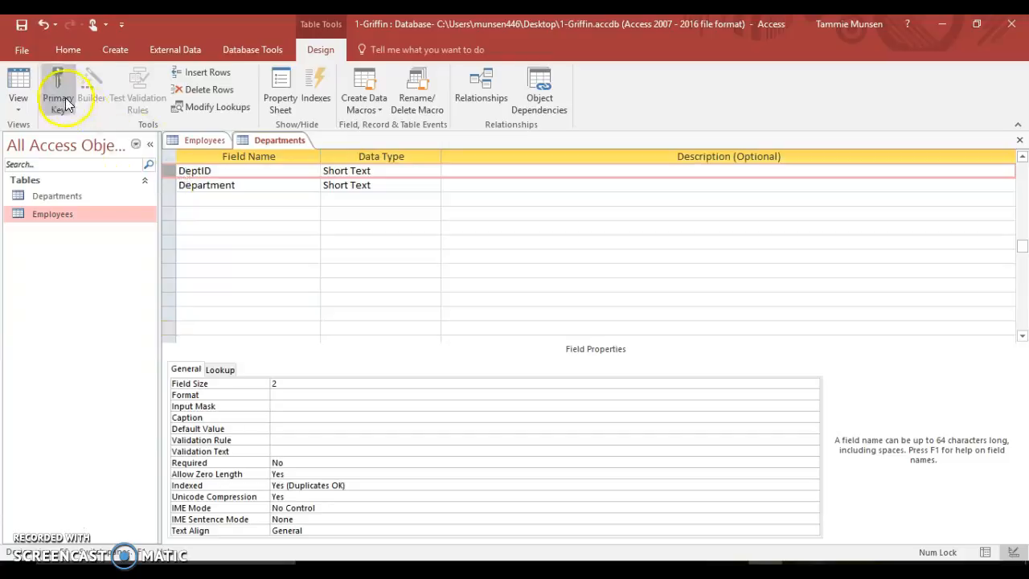
left_click(59, 92)
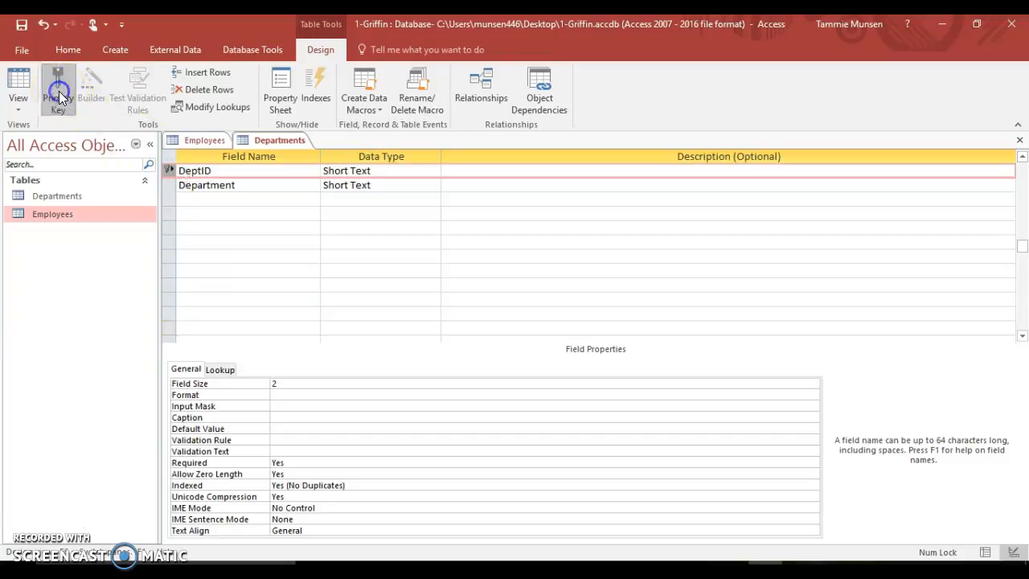
left_click(17, 80)
left_click(479, 338)
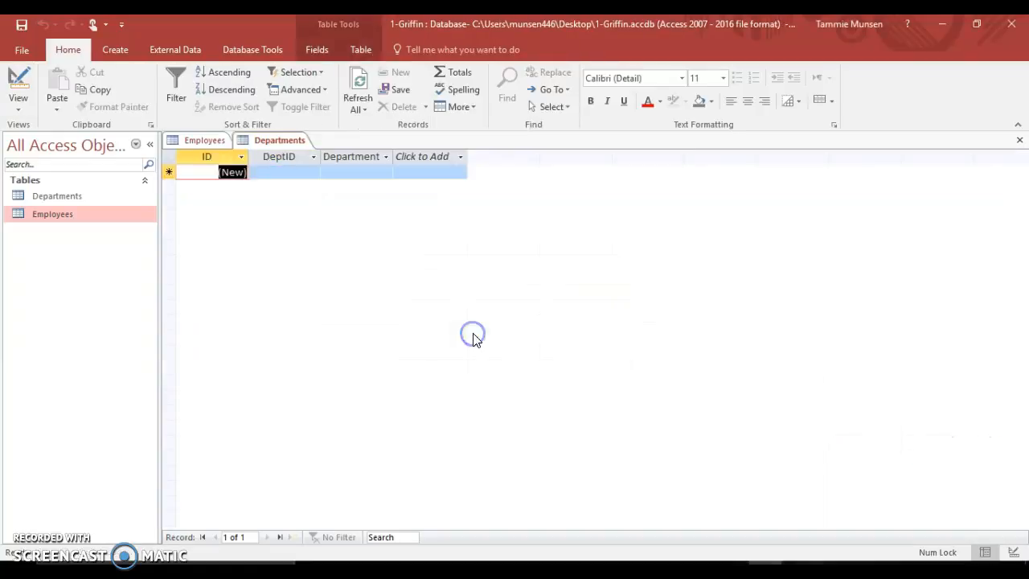
Step: Delete the ID field from the Departments table in Design View, save the table and return to Datasheet View
left_click(219, 155)
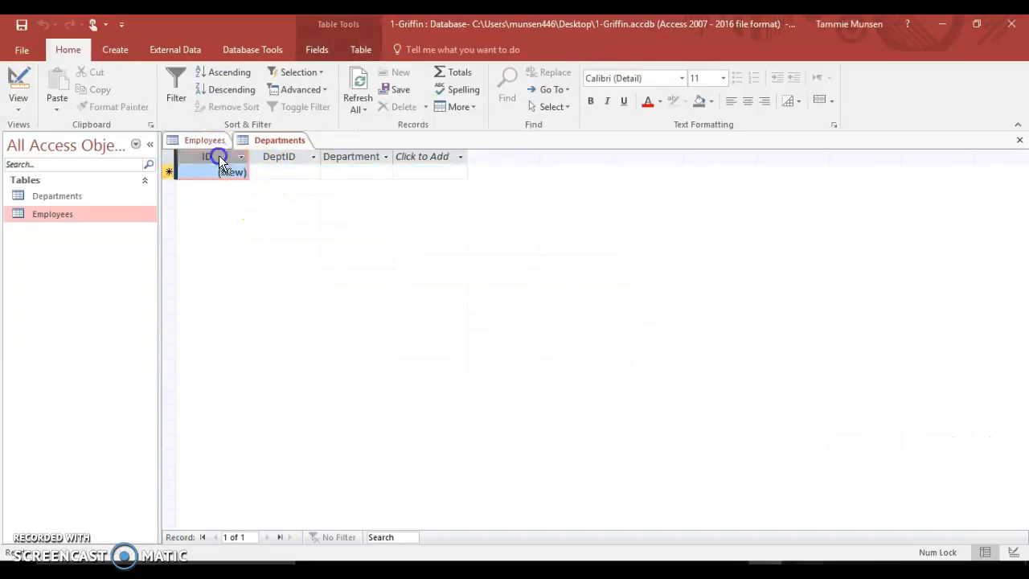
left_click(18, 84)
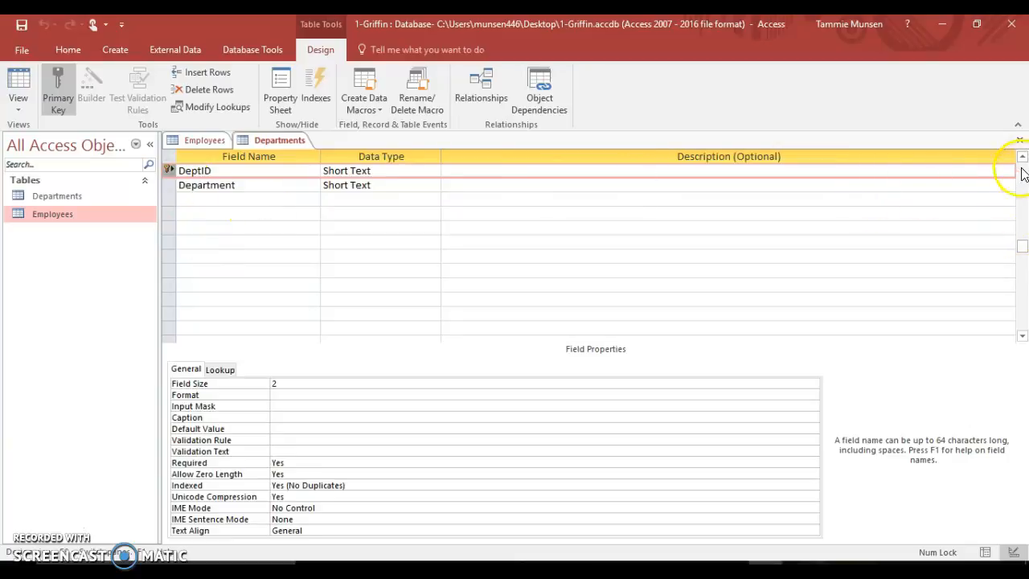
left_click(1023, 174)
left_click(168, 172)
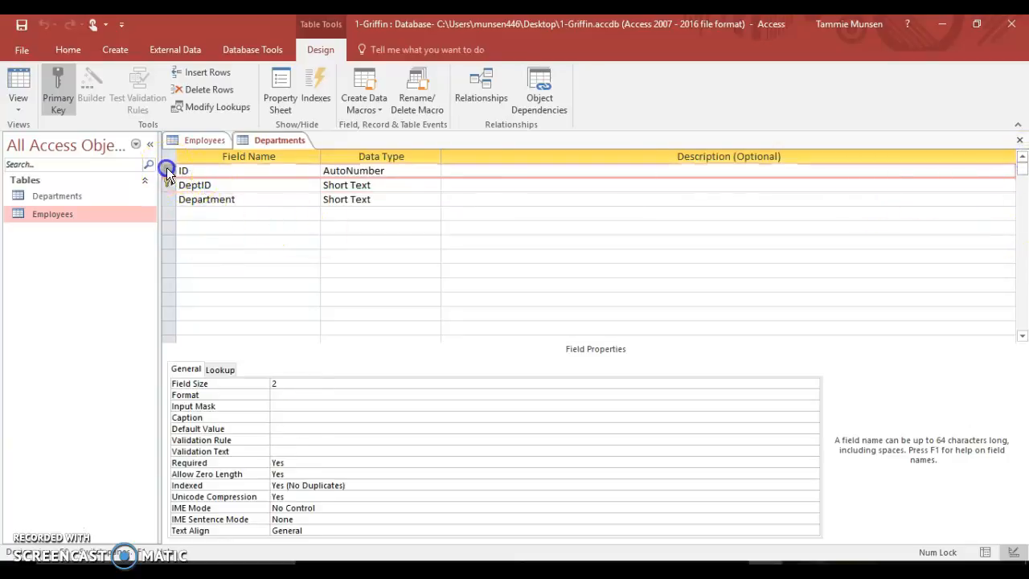
right_click(167, 172)
left_click(133, 266)
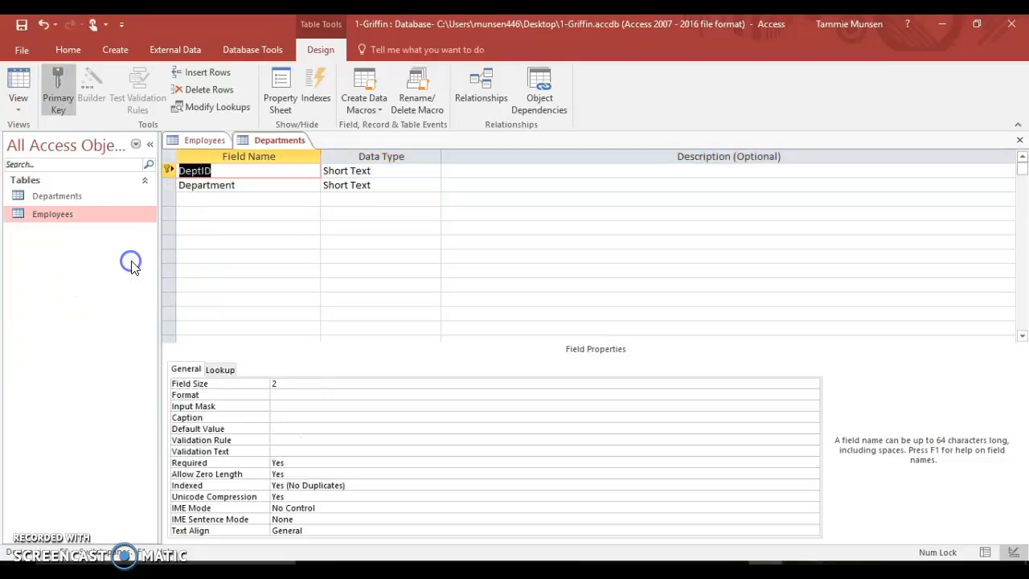
left_click(18, 89)
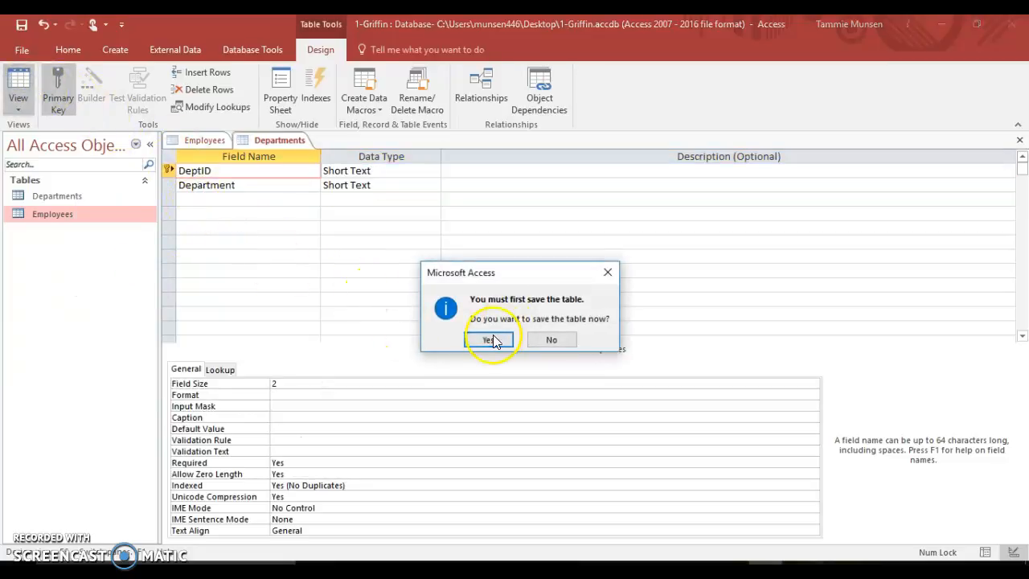
left_click(491, 340)
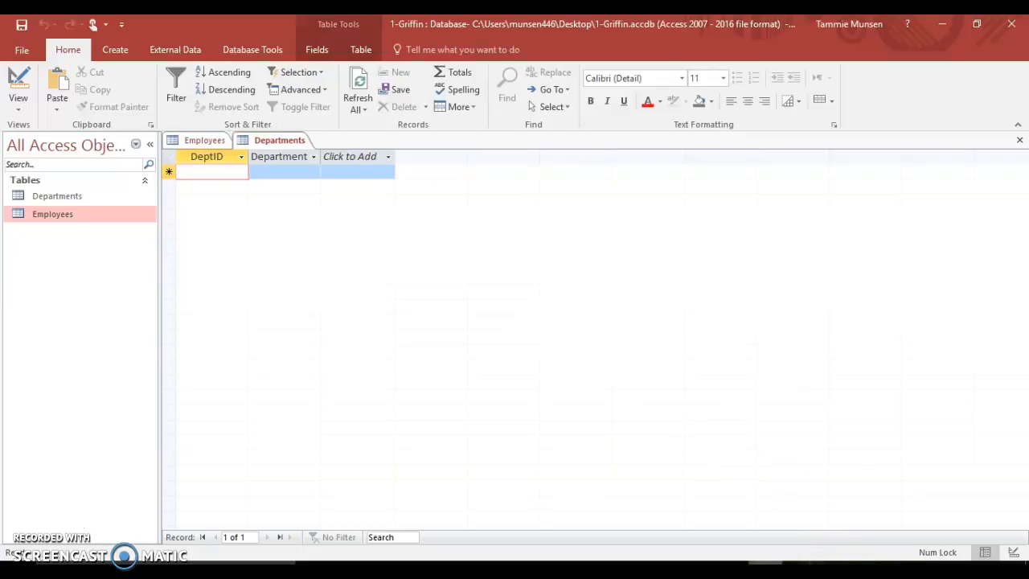
Step: Enter a record HR, Human Resources and a second record with DeptID IT, and auto-fit the DeptID and Department column widths
type("HR")
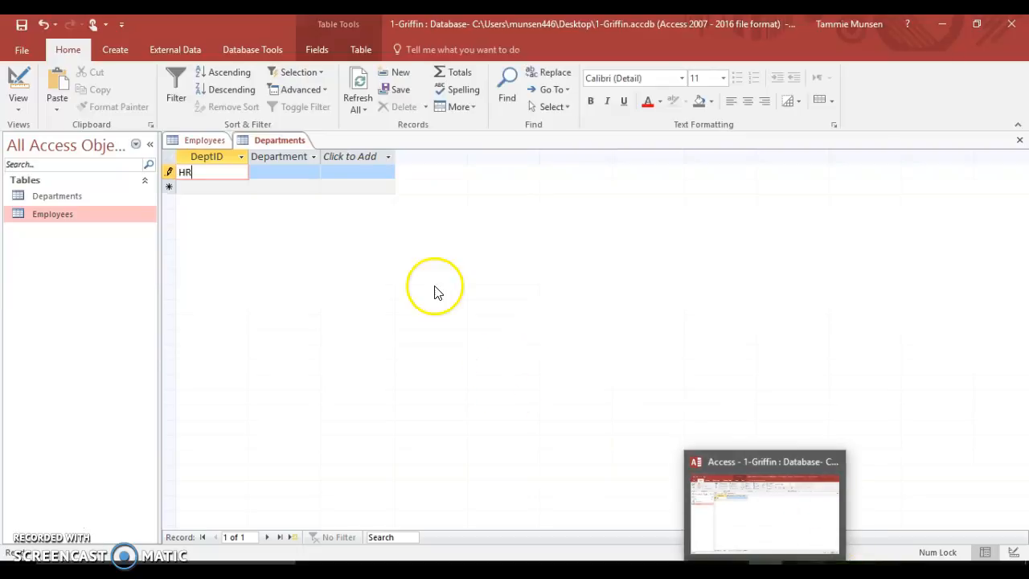
left_click(292, 172)
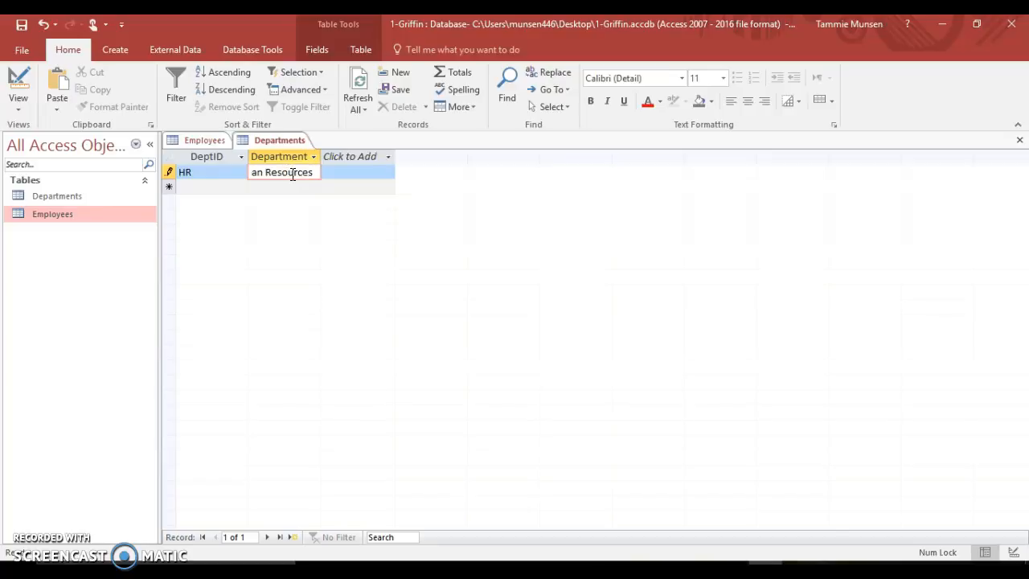
left_click(208, 184)
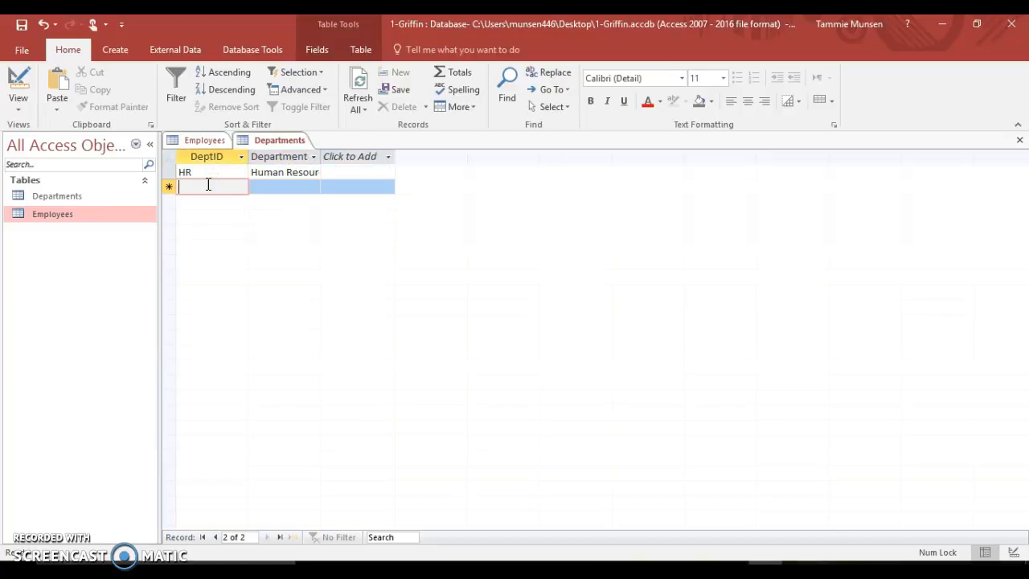
type("IT")
key("Tab")
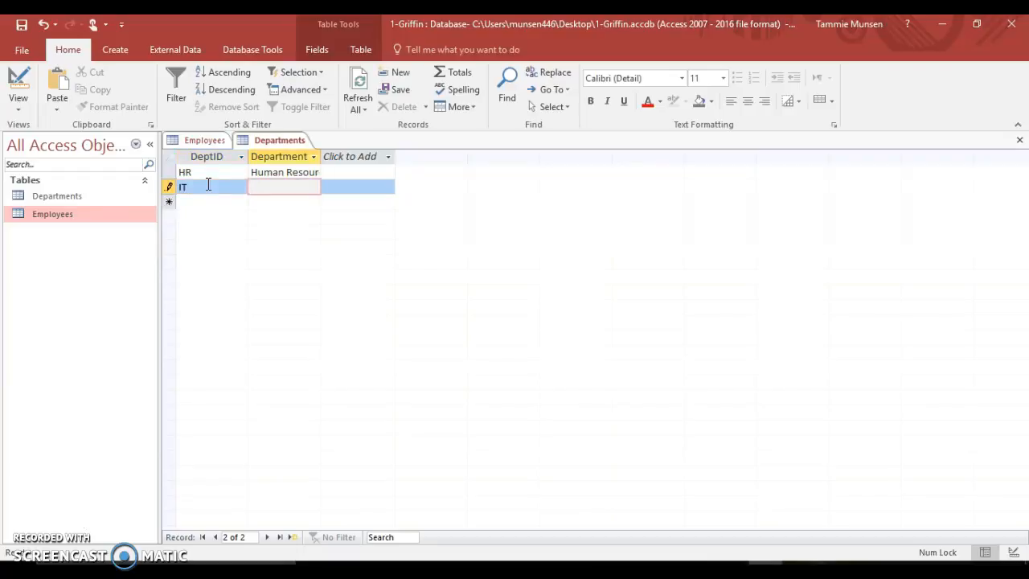
left_click_drag(213, 156, 276, 160)
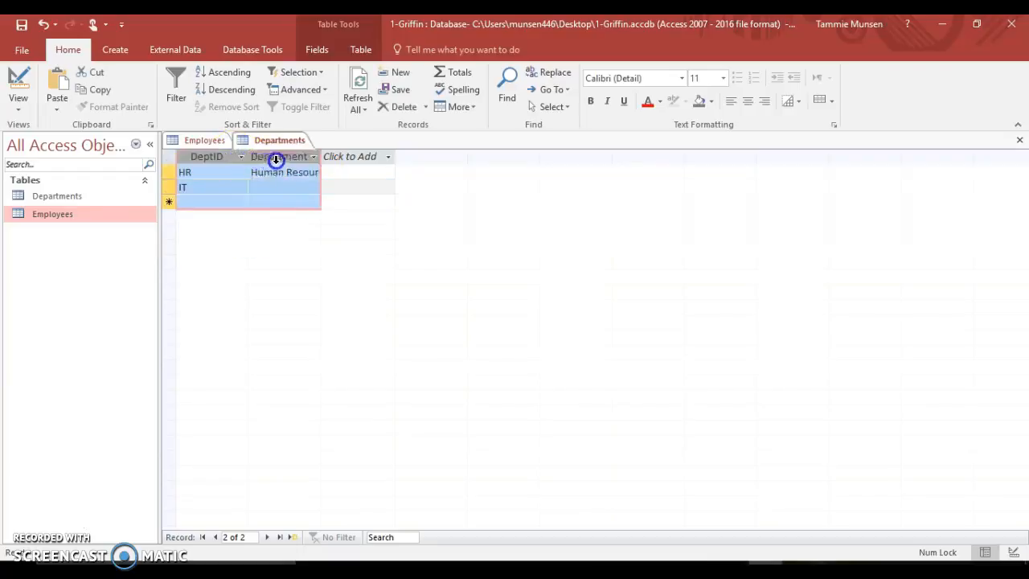
double_click(249, 154)
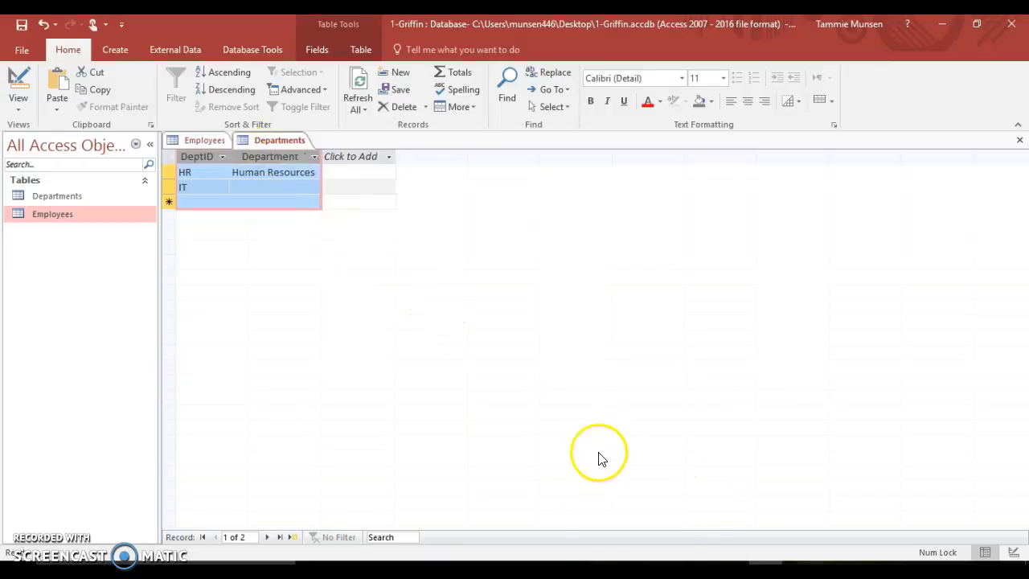
Step: Review the Assessment 3 instructions for the Benefits table in the Word document, and return to the Access database
left_click(562, 555)
left_click(562, 552)
scroll(498, 409, "down", 1)
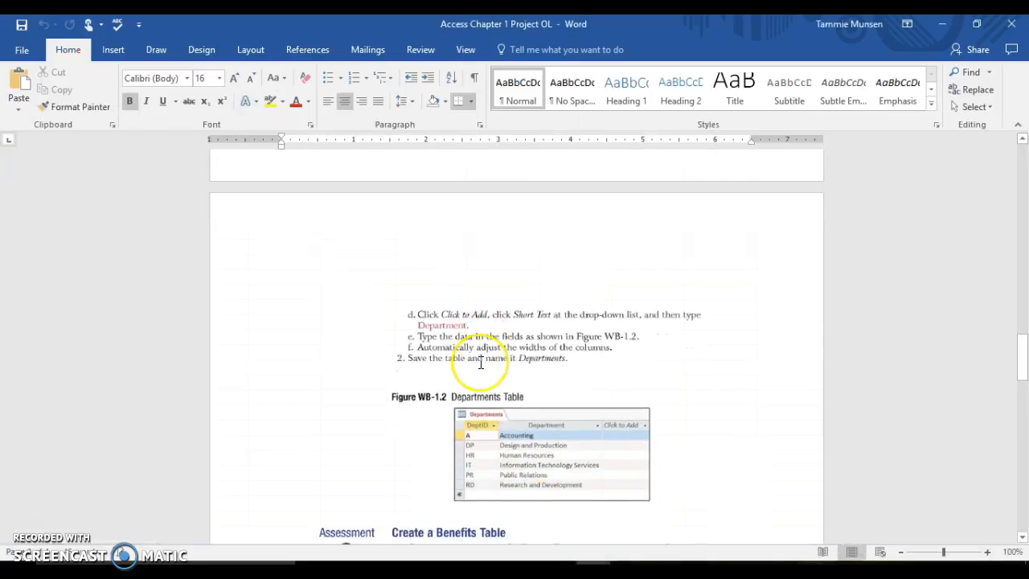
scroll(479, 365, "down", 8)
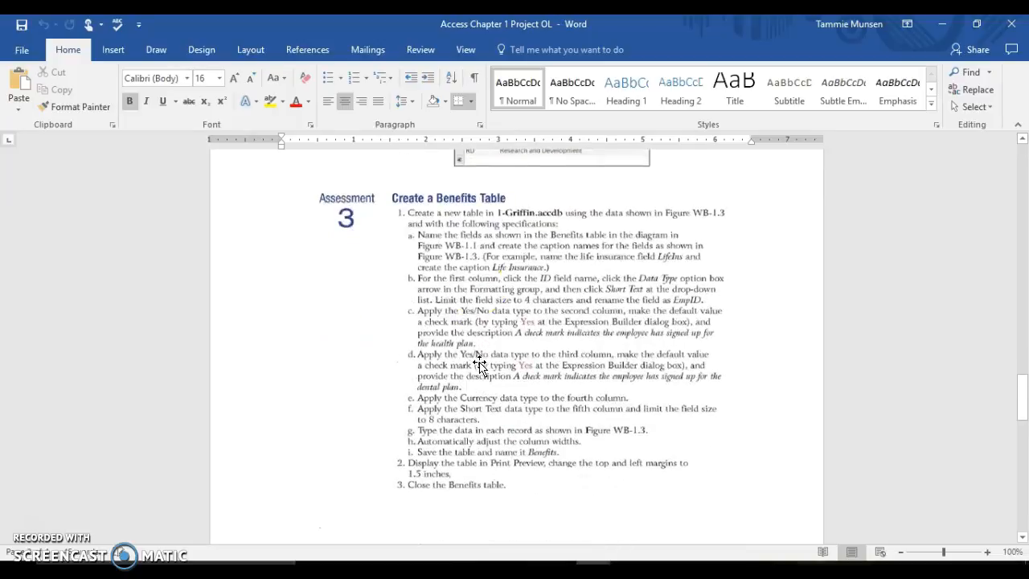
scroll(487, 298, "down", 3)
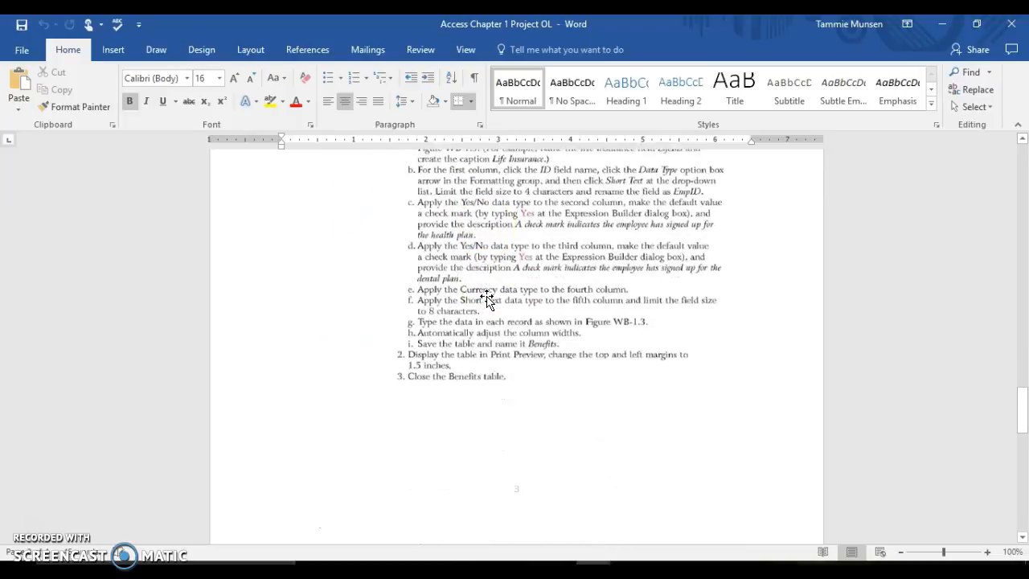
left_click(765, 568)
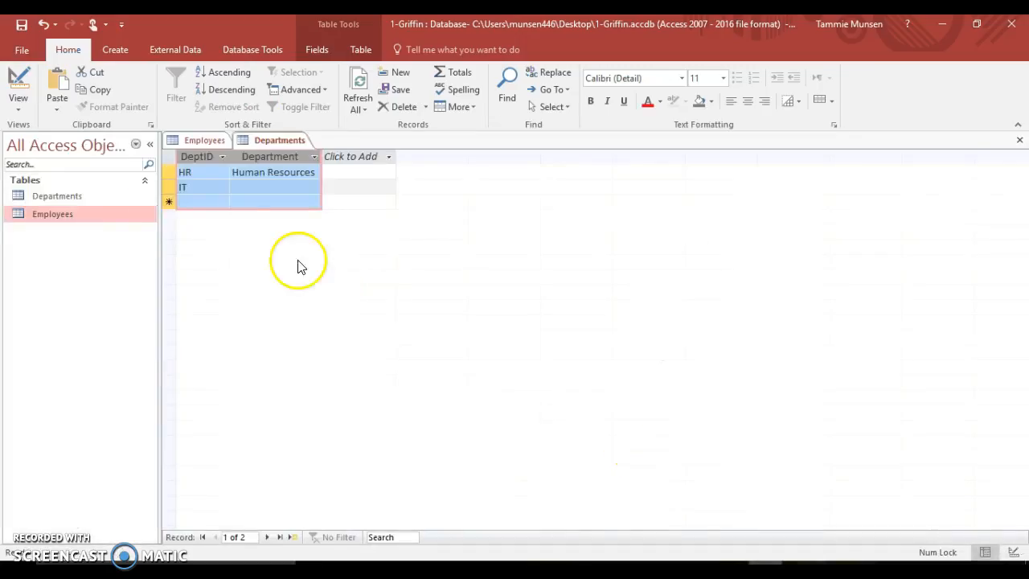
Step: Examine the available data types for DeptID in the Departments table's Design View, keeping Short Text selected
left_click(34, 91)
left_click(391, 170)
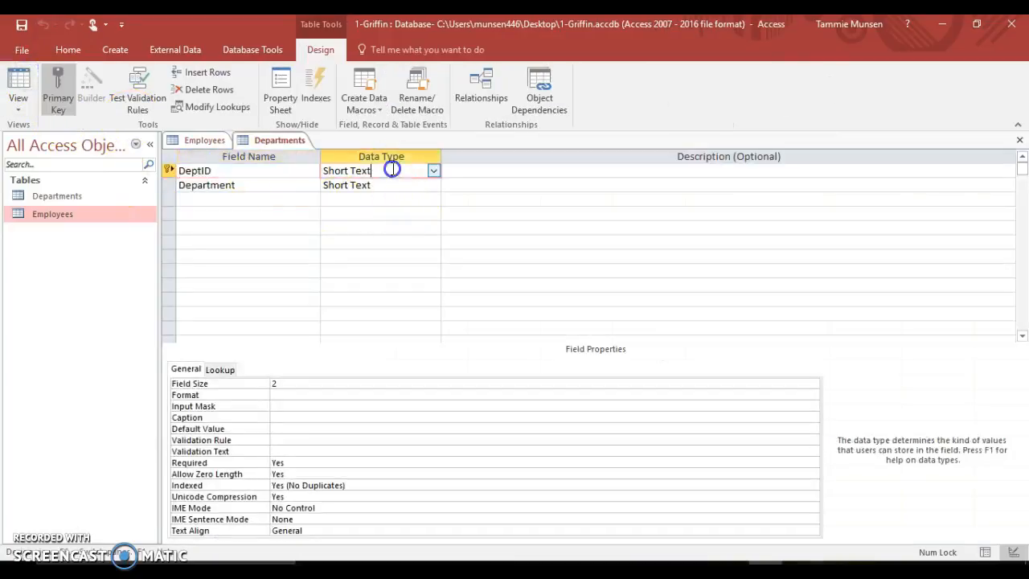
left_click(434, 172)
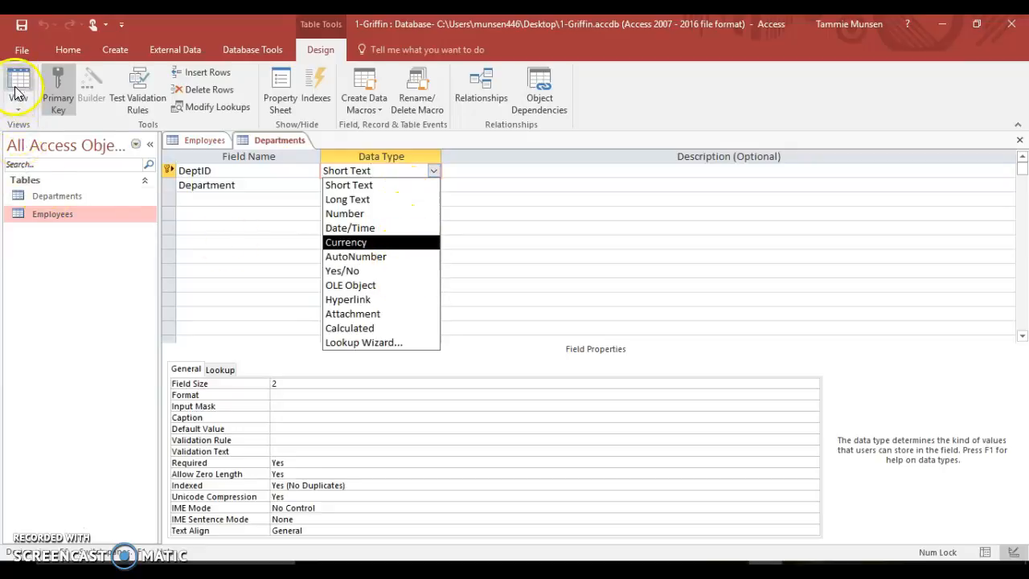
left_click(342, 187)
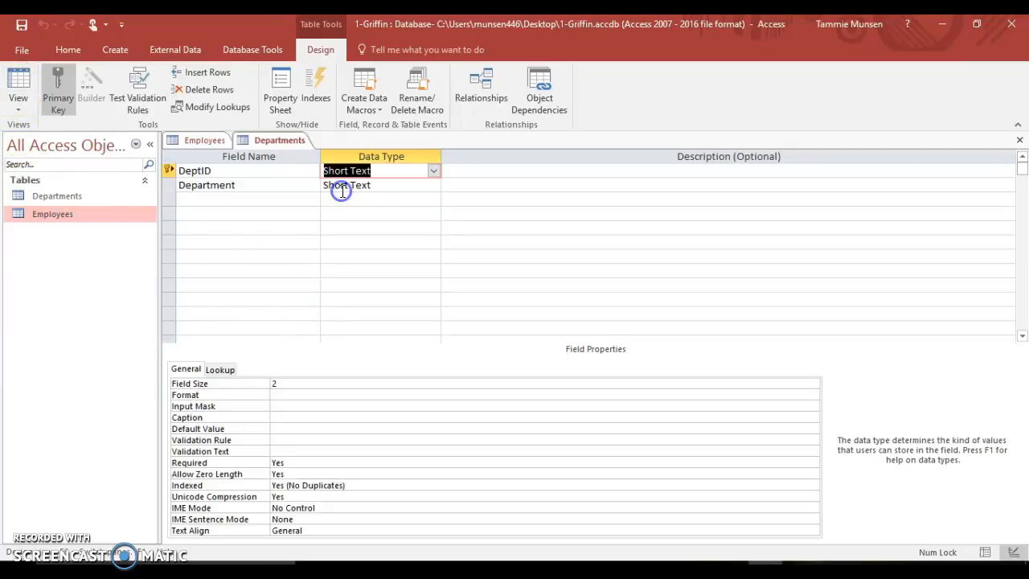
Step: Check the DeptID Field Size property, save the Departments table and return to Datasheet View
left_click(290, 382)
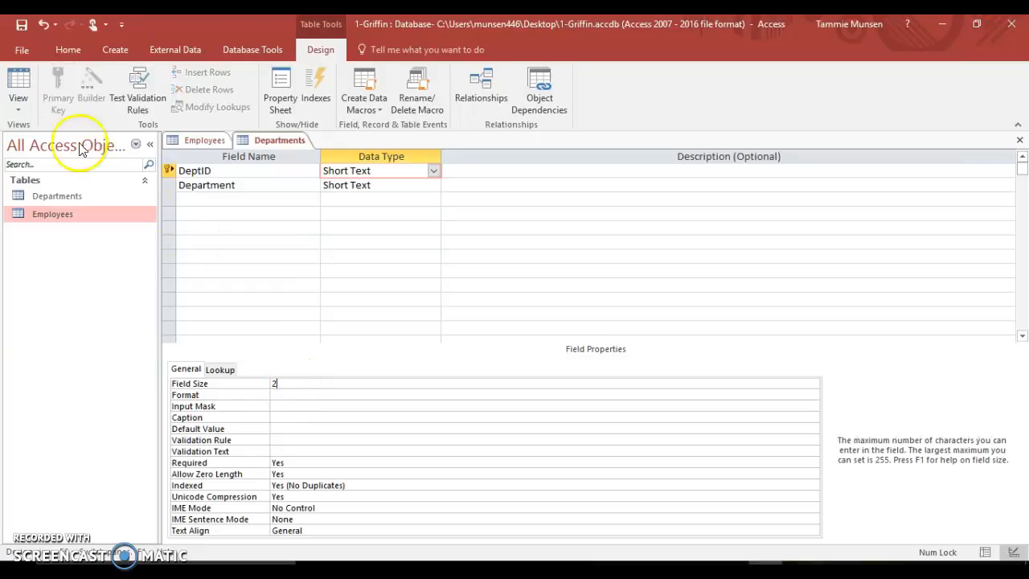
left_click(18, 84)
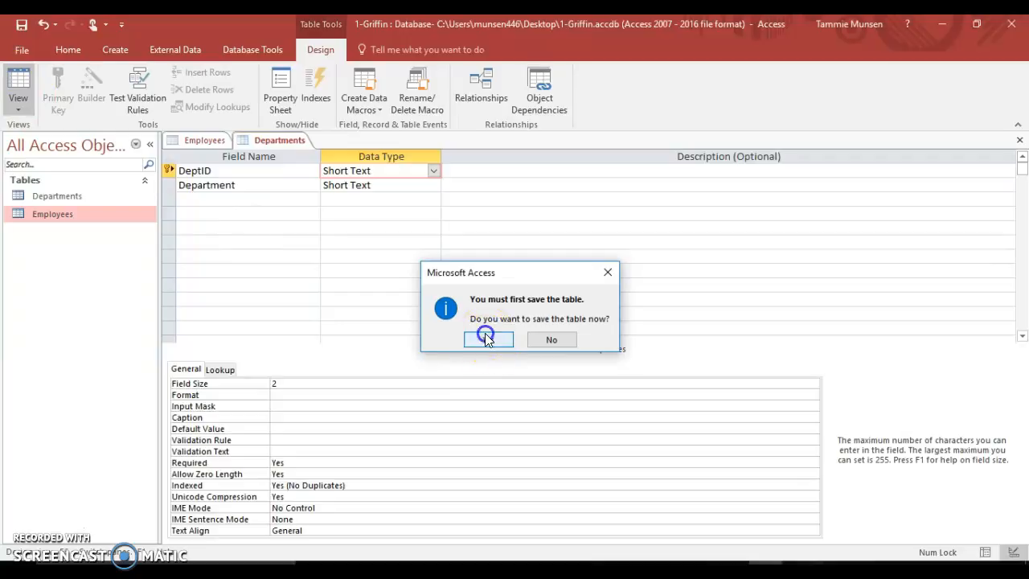
left_click(487, 339)
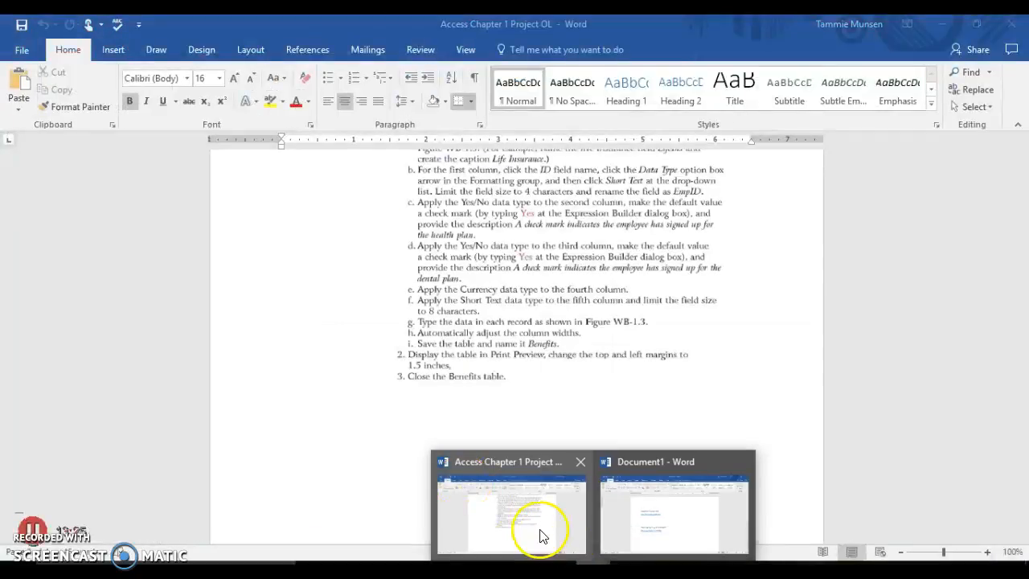
Step: Review the Assessment 4 Sort Data instructions in the Access Chapter 1 Project Word document, and return to the Access database
left_click(536, 533)
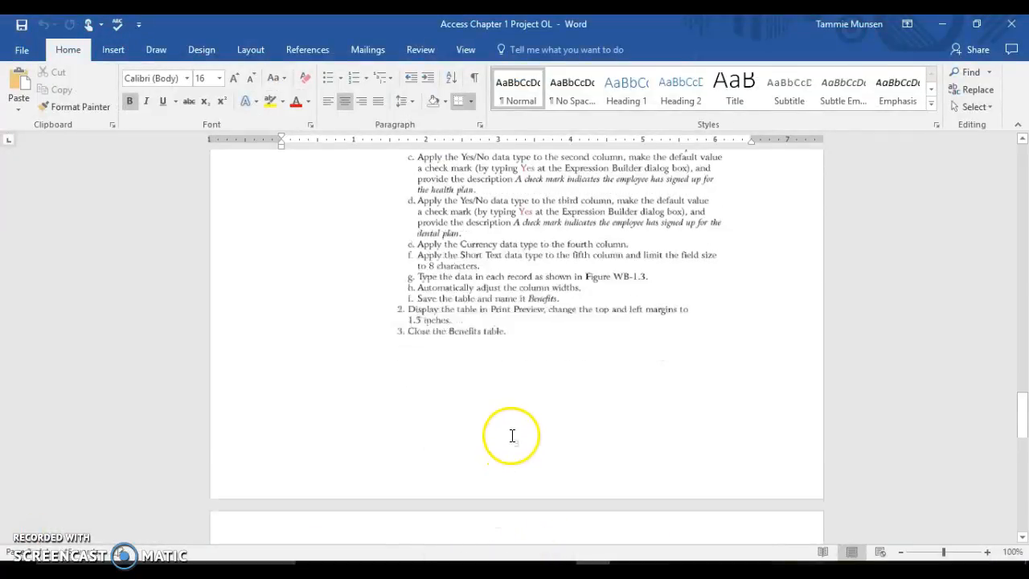
scroll(512, 435, "down", 15)
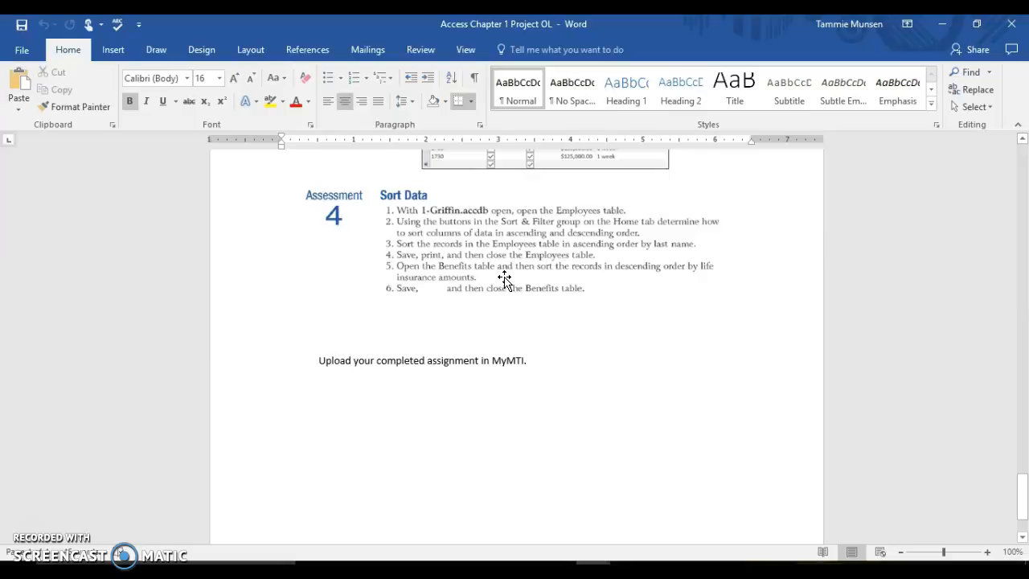
left_click(766, 568)
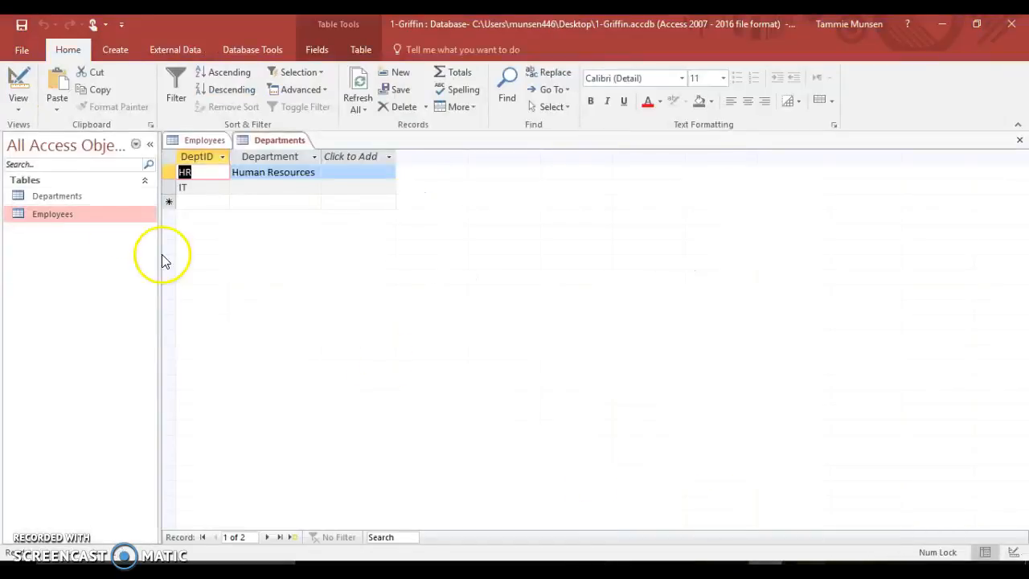
Step: Show the Employees table and sort its records by BirthDate in ascending order, in descending order, and in ascending order again
double_click(59, 213)
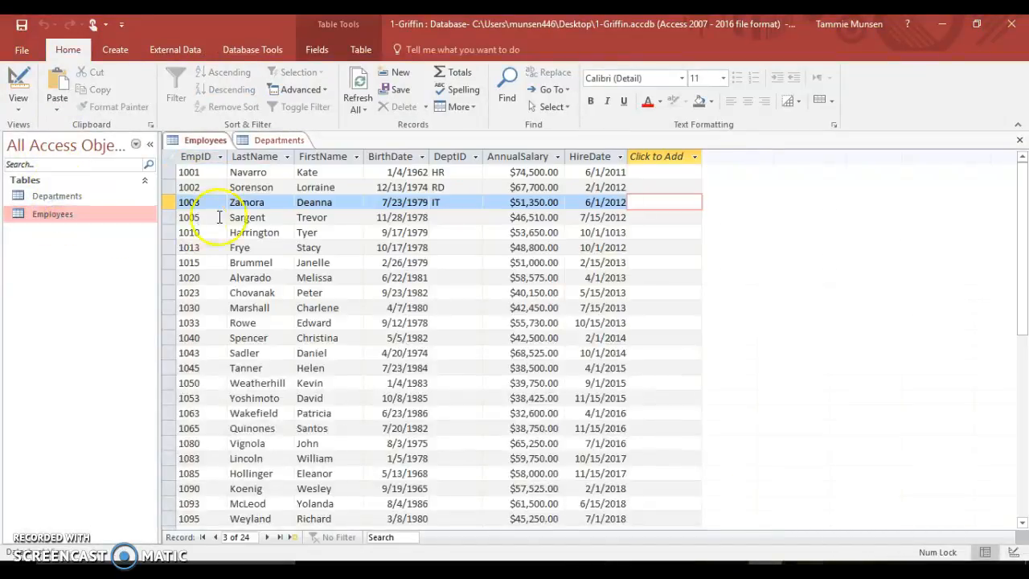
left_click(412, 152)
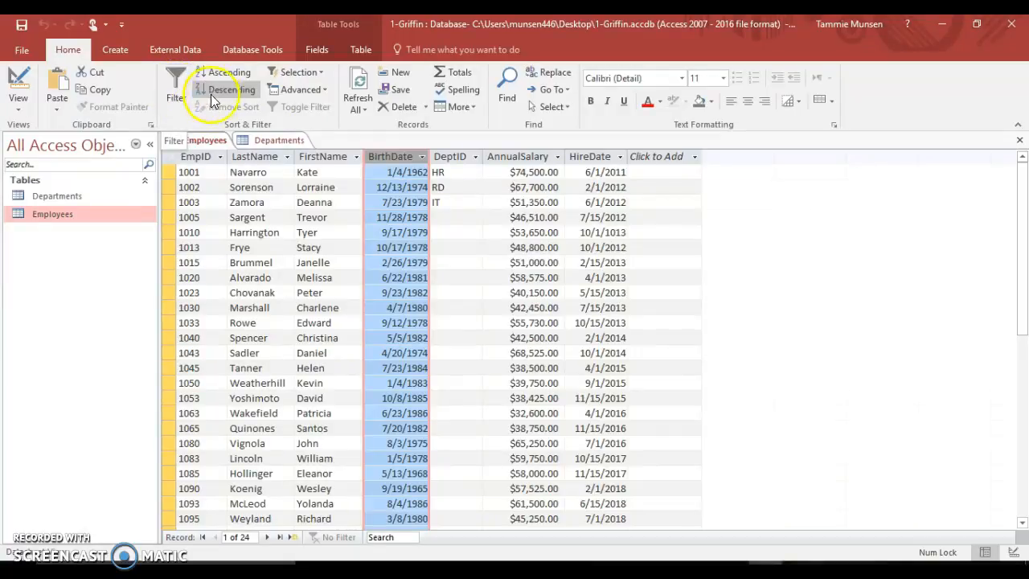
left_click(230, 75)
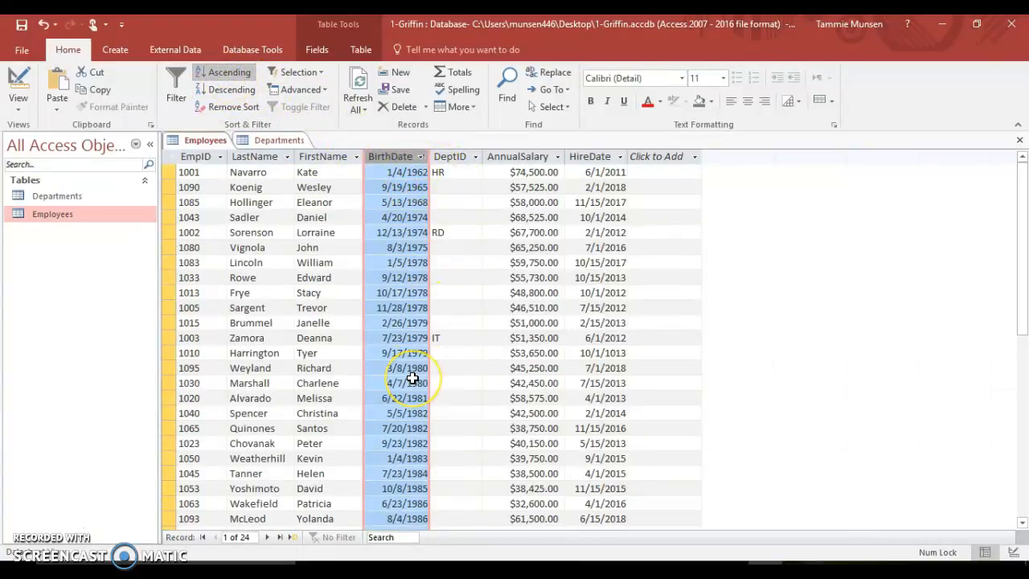
left_click(214, 92)
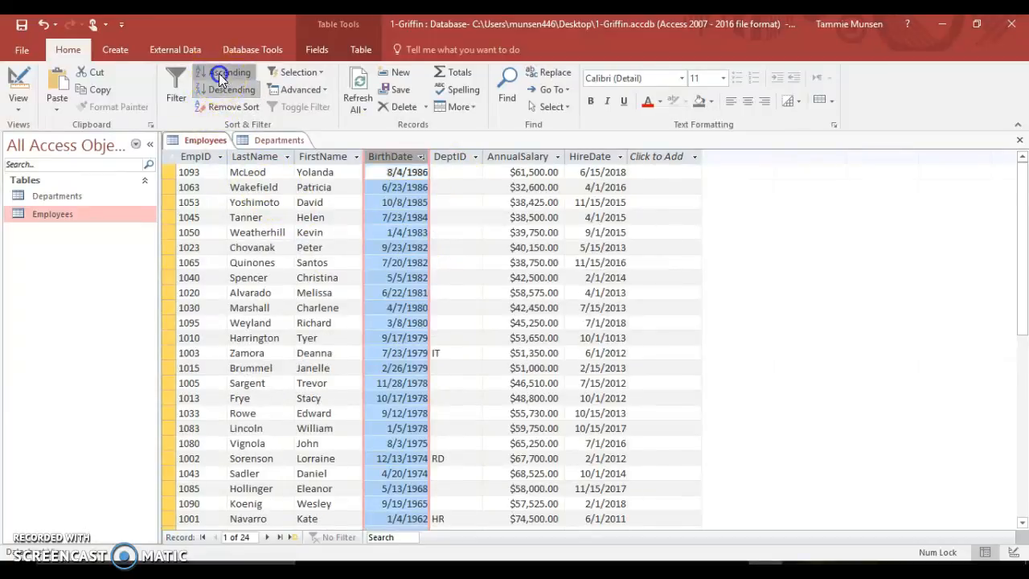
left_click(219, 73)
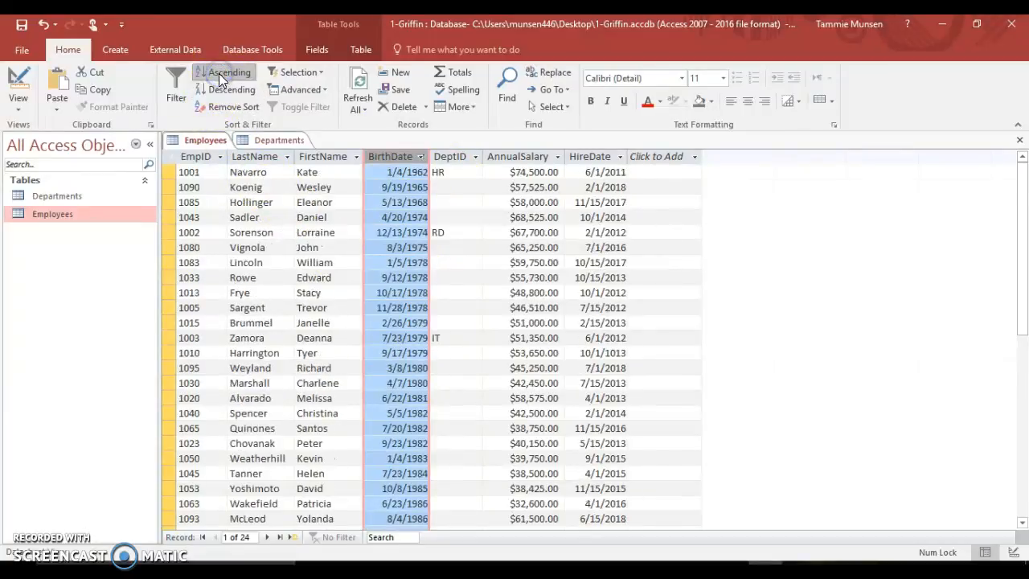
Step: Close the 1-Griffin database and the Access Chapter 1 Project Word document
left_click(1011, 25)
left_click(534, 332)
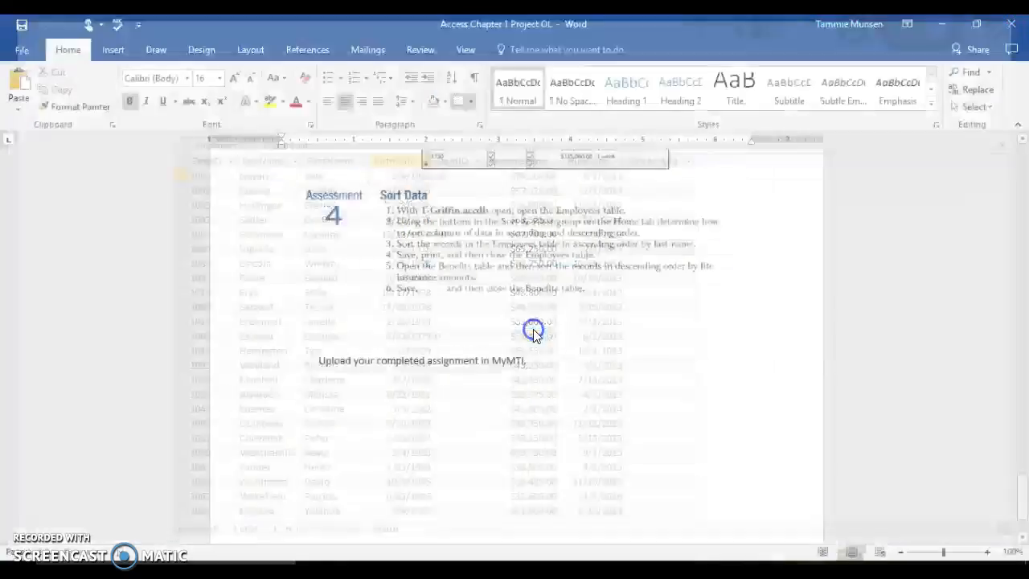
left_click(1015, 30)
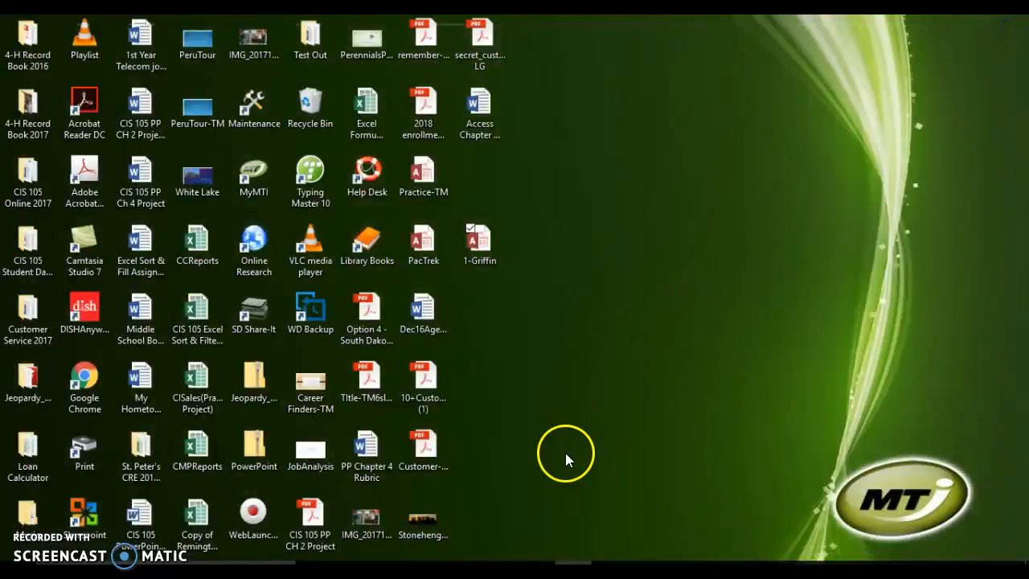